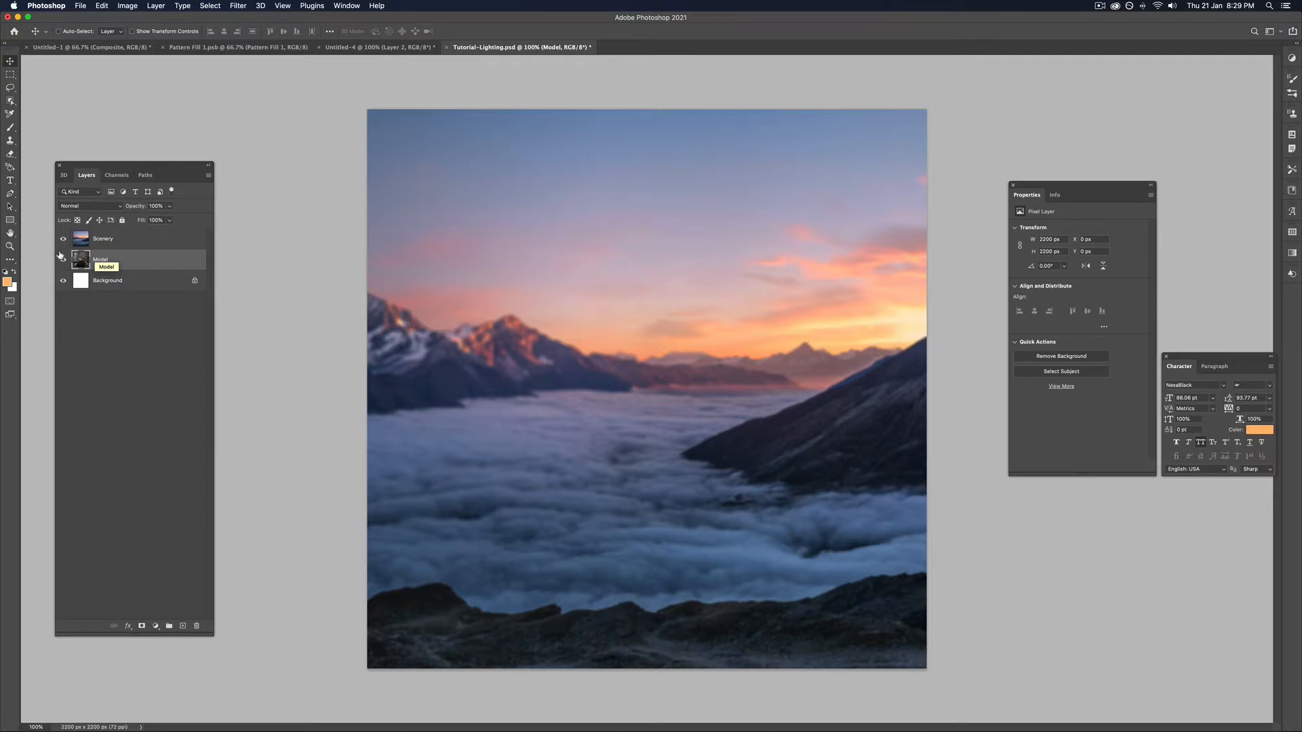
Hide the Scenery layer and copy the man from the Model layer onto a new layer using Select Subject.
left_click(63, 239)
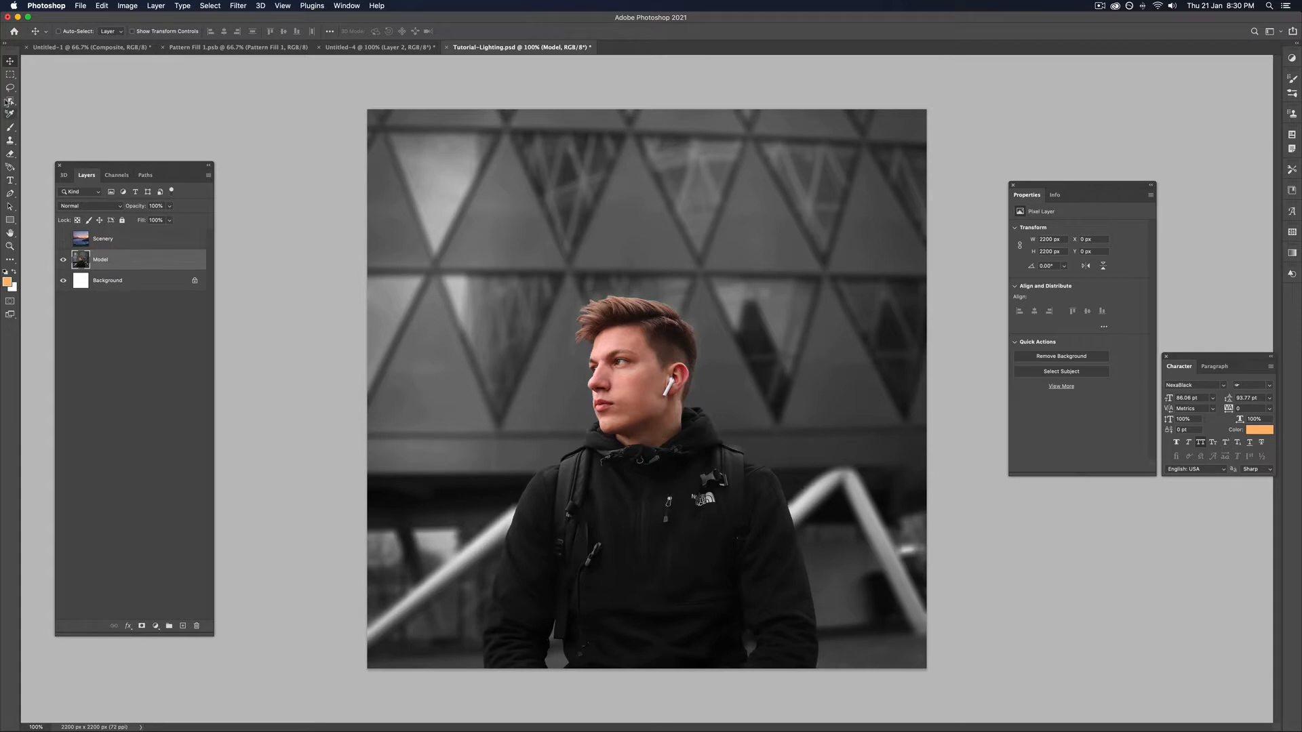
left_click(9, 101)
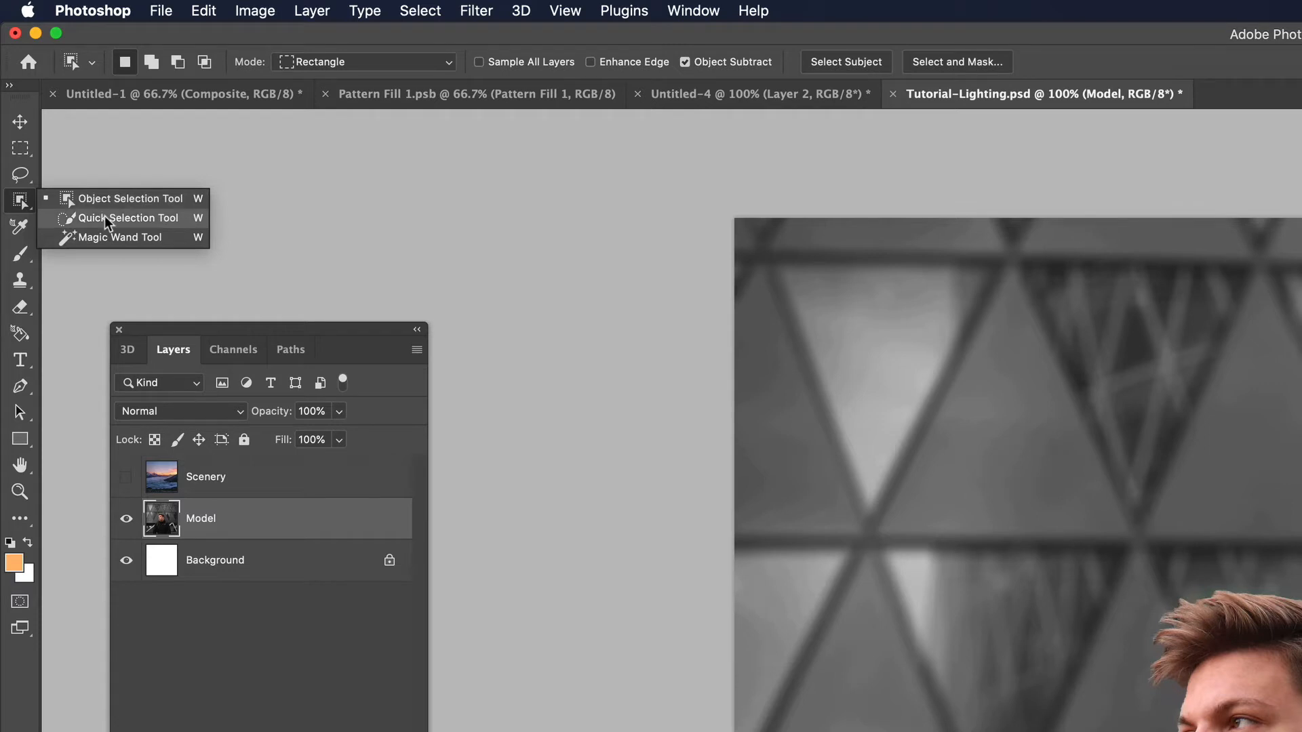
left_click(106, 218)
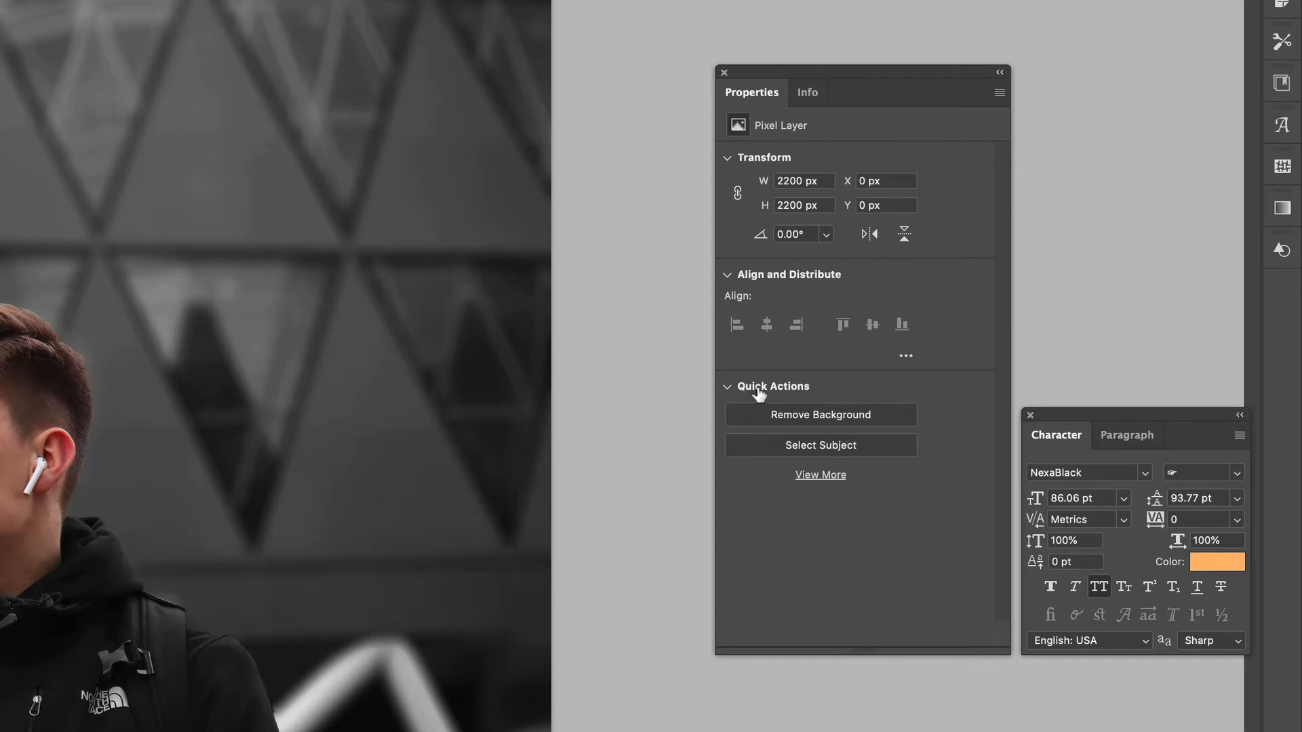
left_click(811, 444)
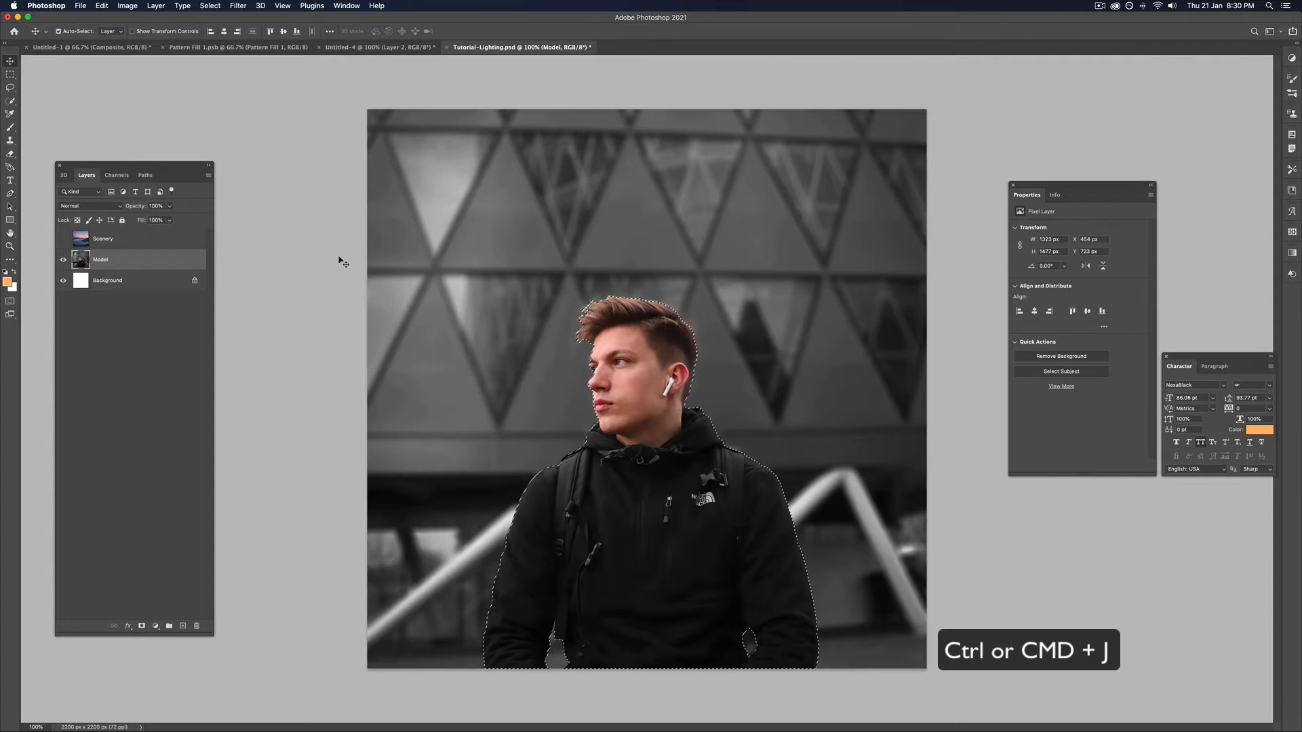
key("super+j")
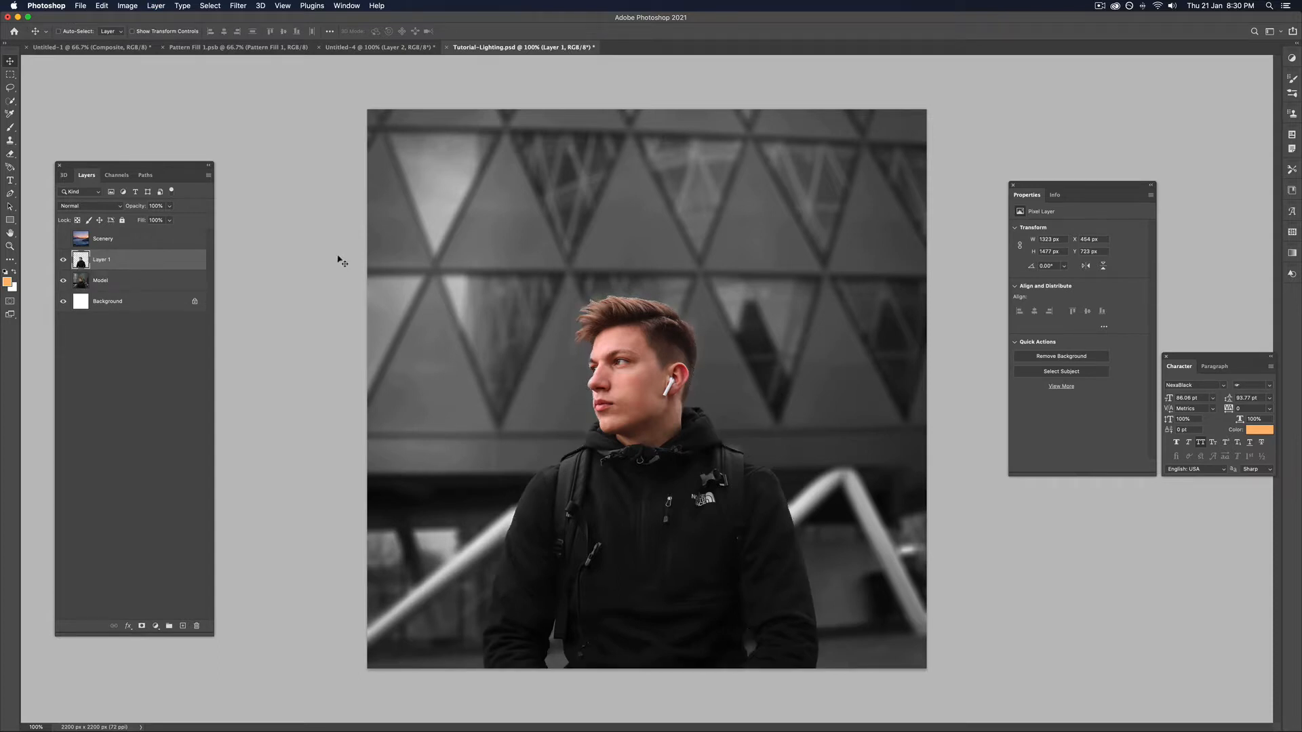
Rename the cutout layer as Model and hide the original Model photo layer beneath it.
double_click(101, 259)
type("Model")
key("Return")
left_click(64, 280)
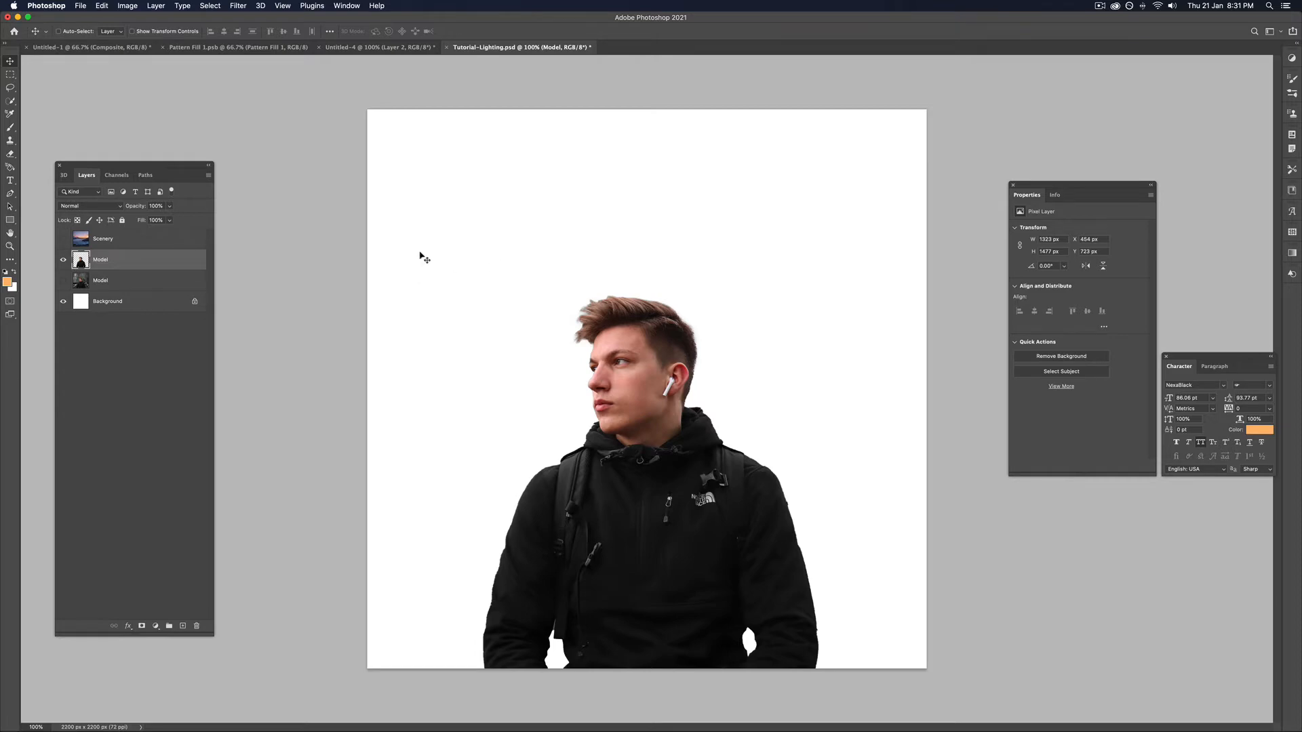
Hide the white Background layer, then center the cutout horizontally on the canvas with its lower edge on the canvas's bottom edge.
left_click_drag(451, 312, 503, 261)
left_click(63, 302)
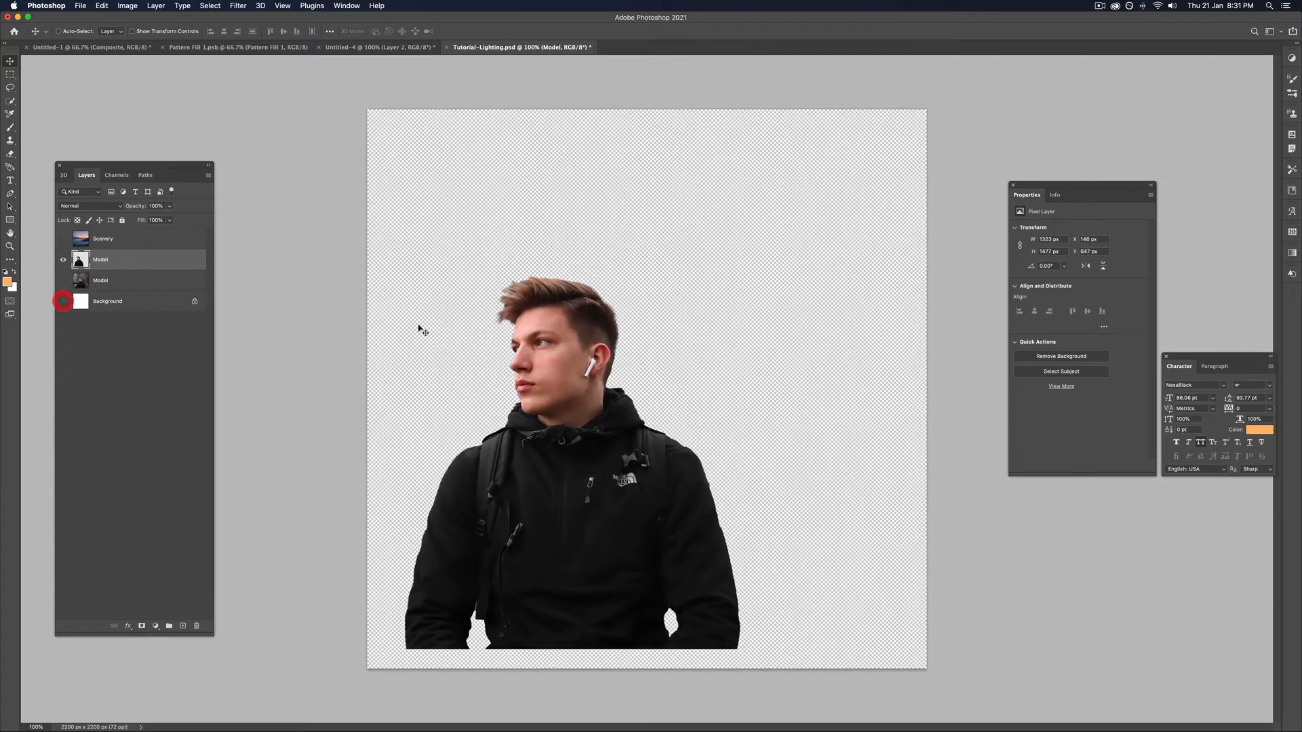
left_click_drag(540, 322, 604, 336)
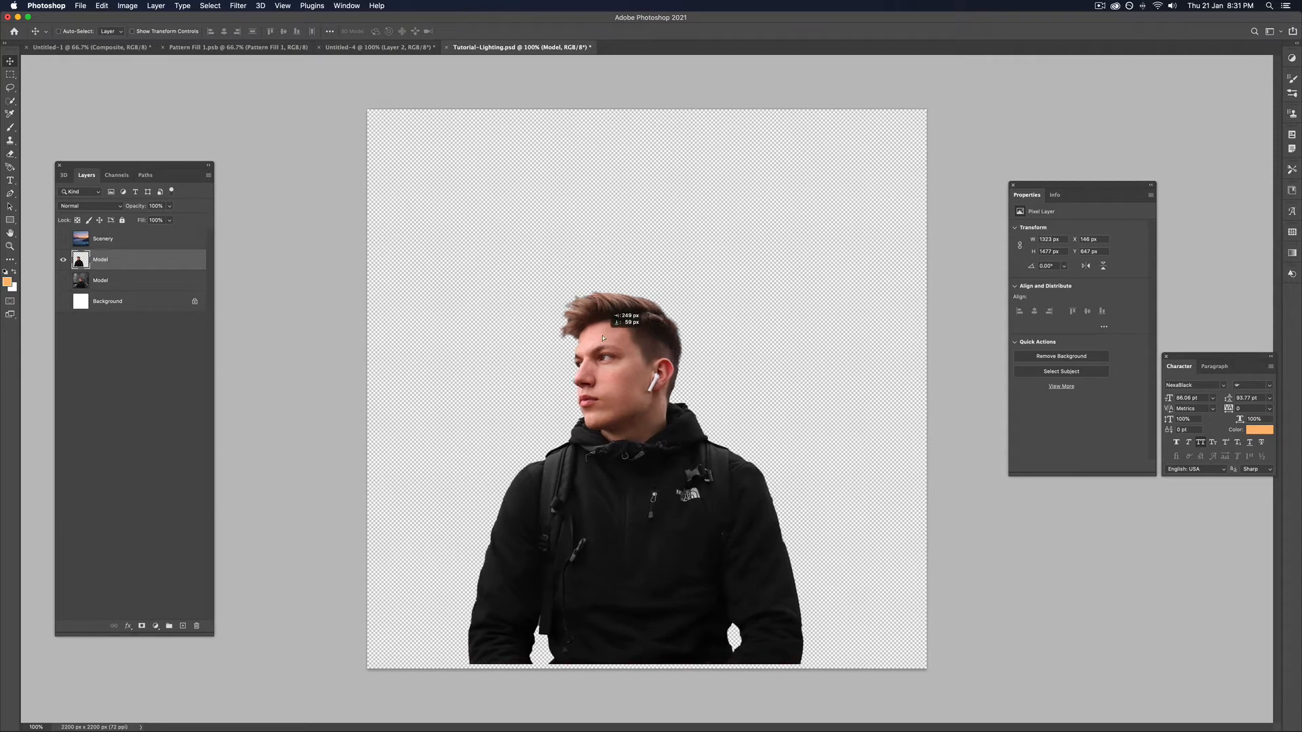
key("ctrl+a")
left_click(224, 31)
key("ctrl+d")
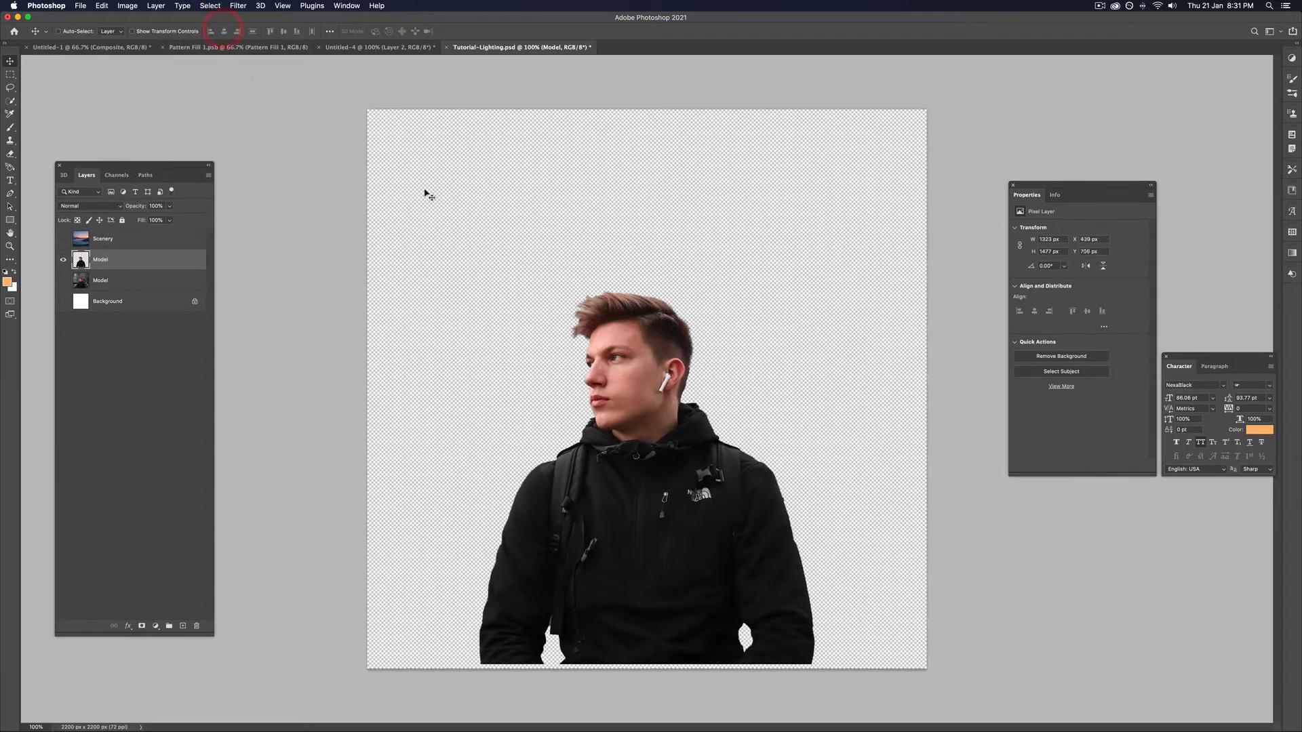
left_click_drag(518, 244, 518, 248)
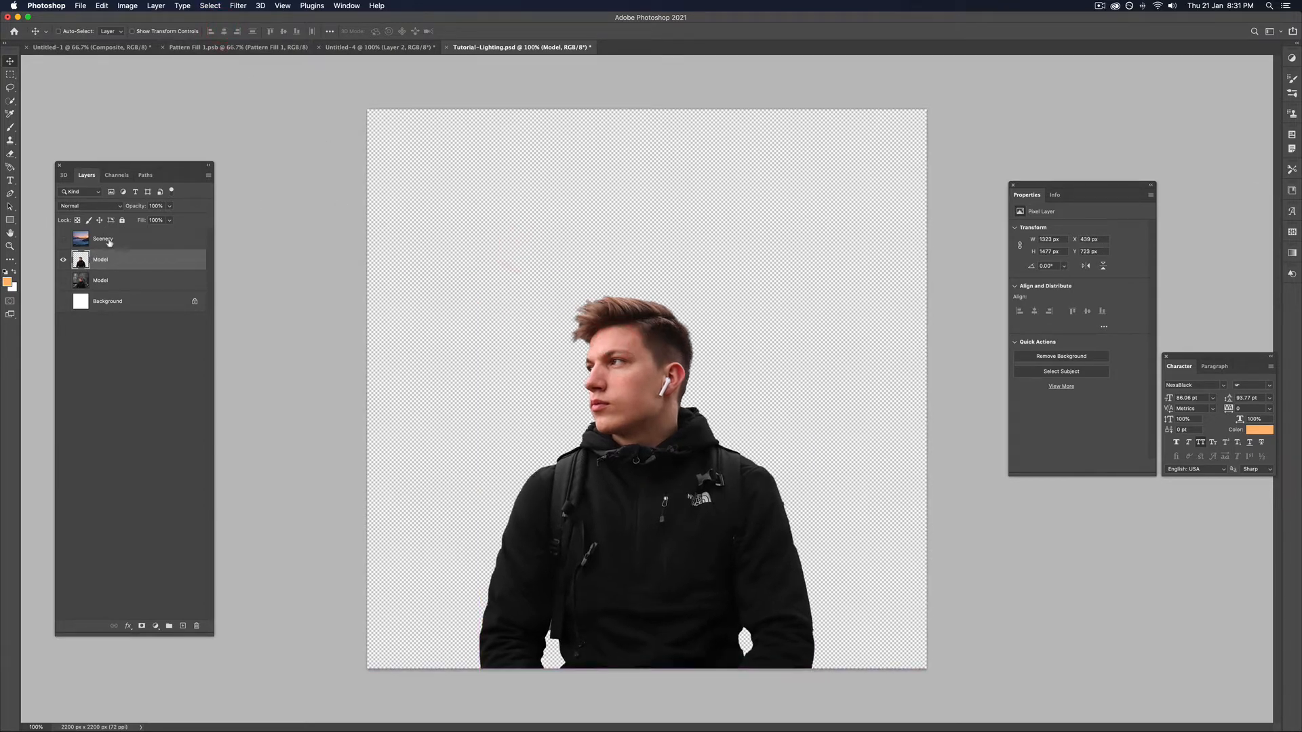
Show the Scenery layer and move the Model cutout layer above it in the layer order.
left_click(63, 238)
left_click(153, 238)
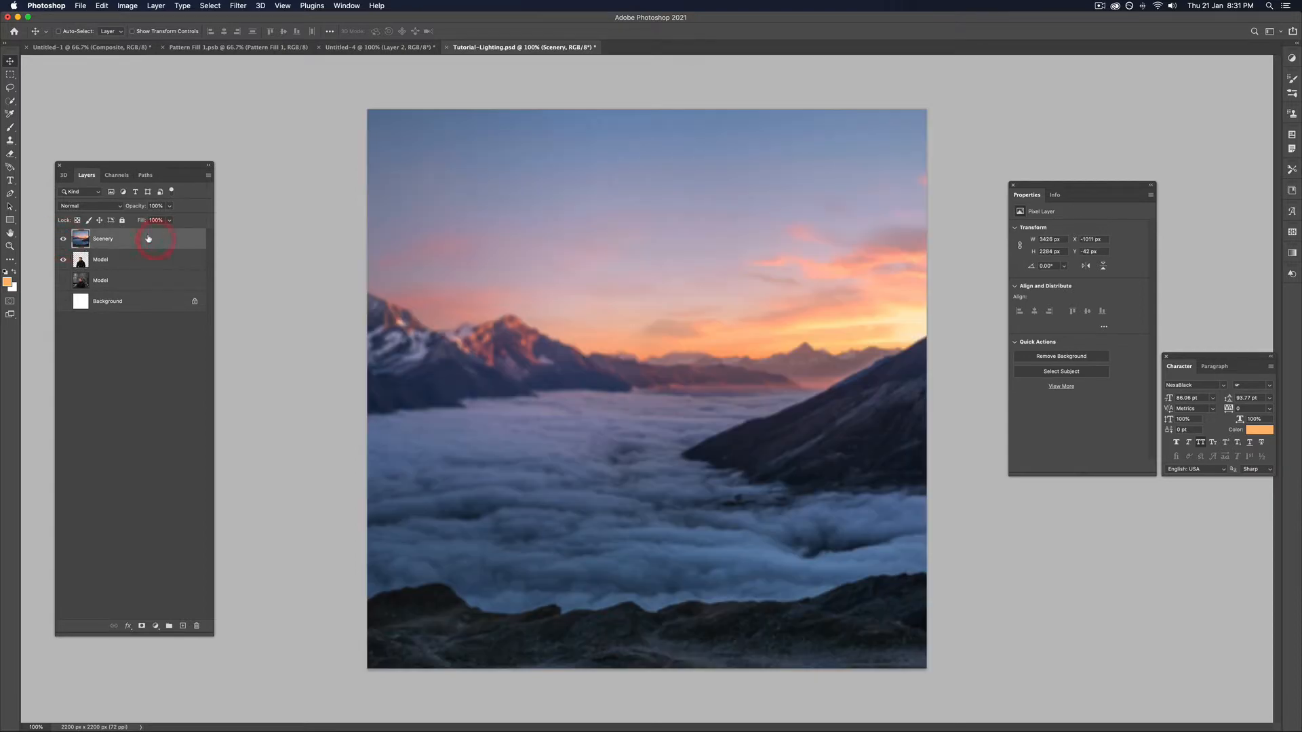
left_click_drag(125, 263, 125, 232)
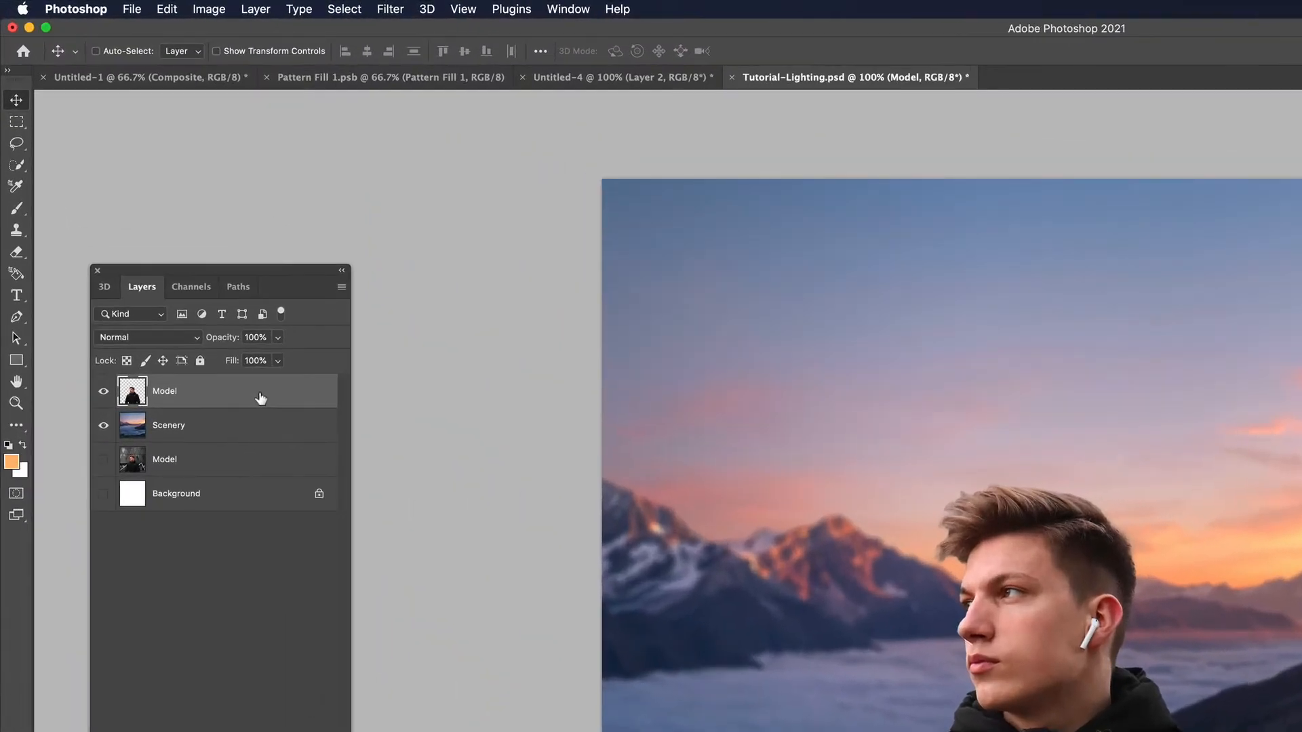
Create a new empty layer above the Model cutout and name it luminosity.
key("super+alt+shift+n")
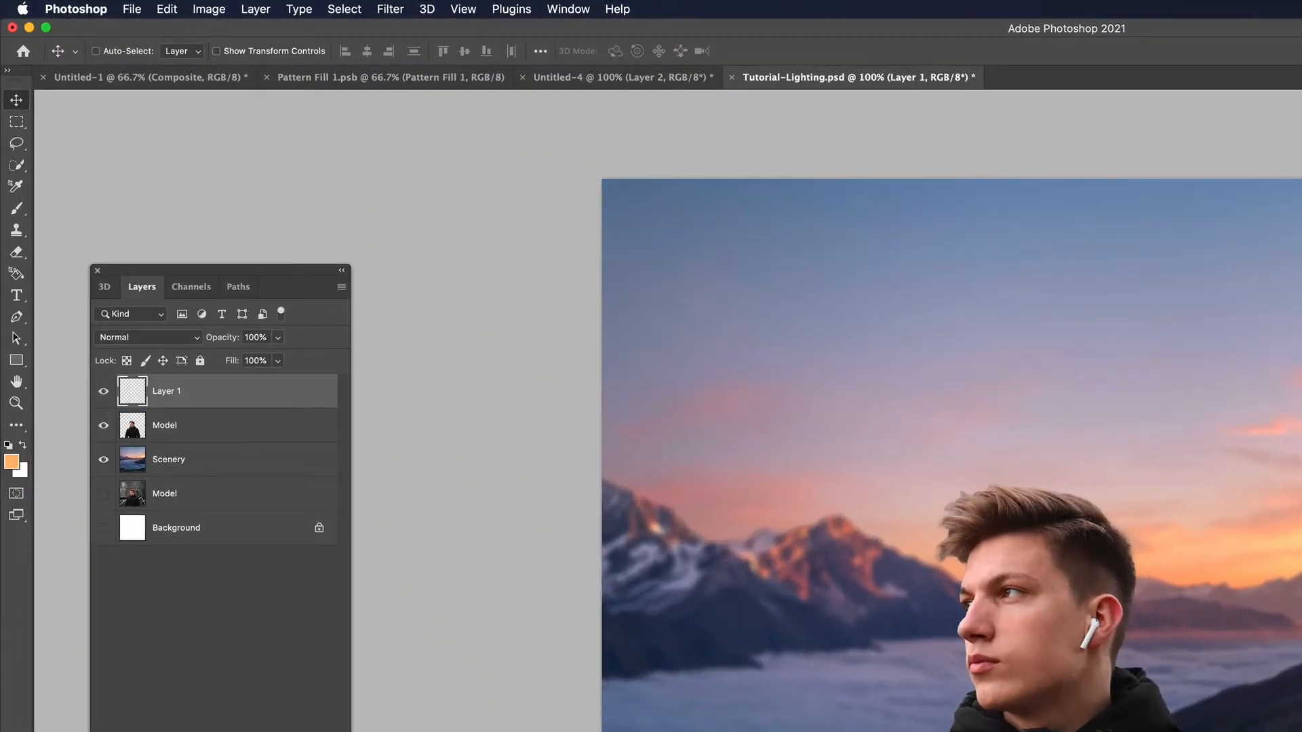
double_click(168, 391)
type("luminosity")
key("Return")
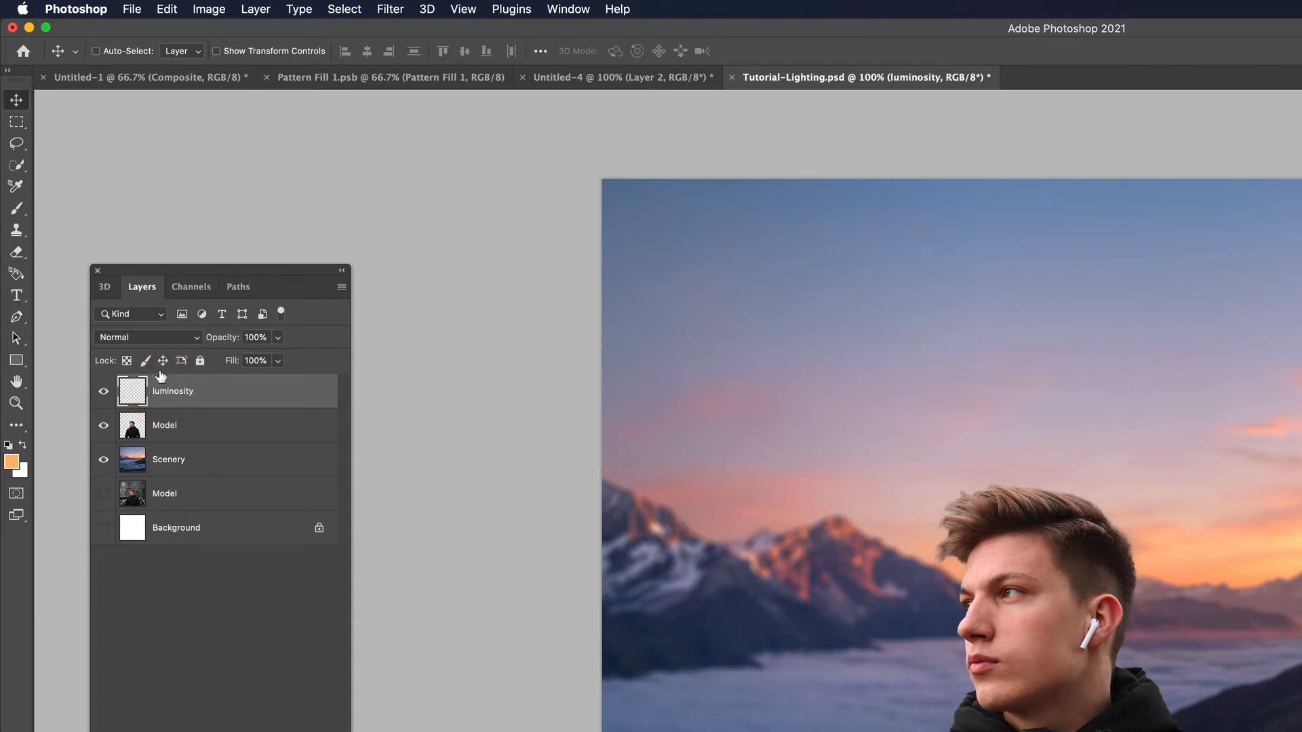
Fill the luminosity layer with 50% Gray at 100% opacity and set its blend mode to Luminosity.
left_click(167, 9)
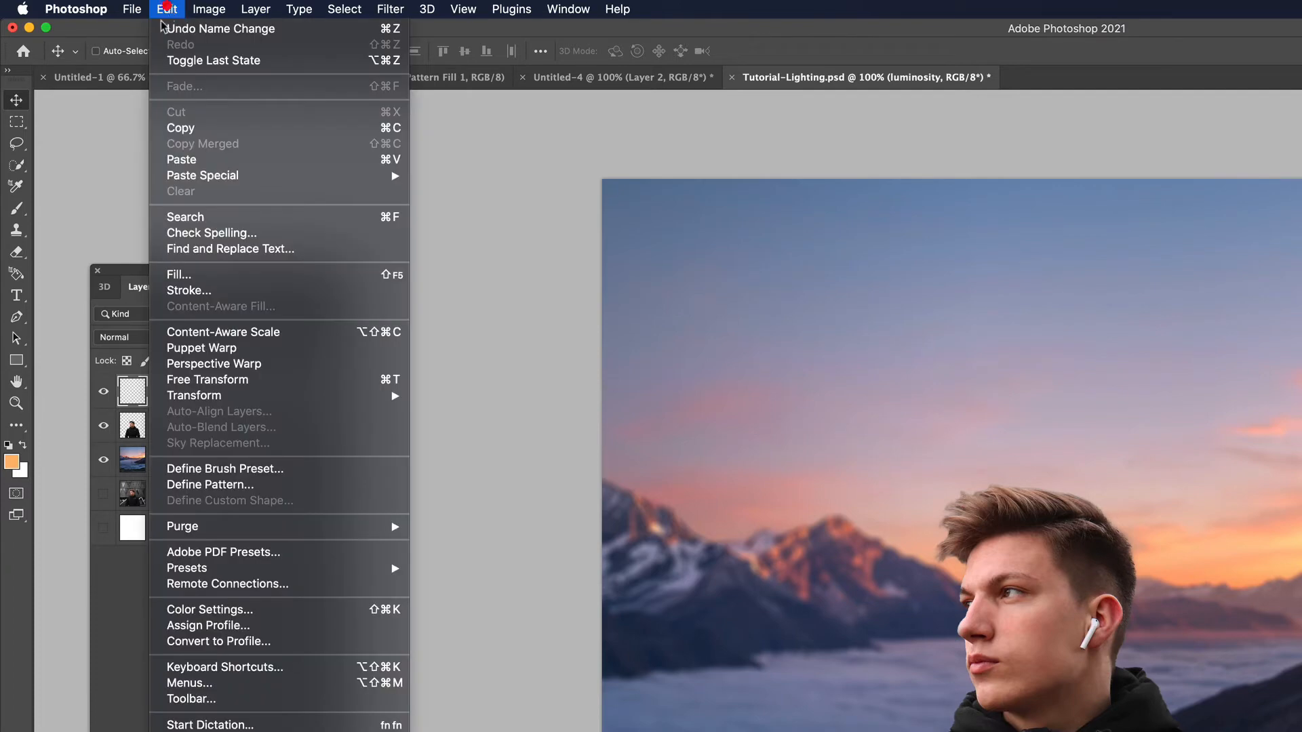
left_click(302, 274)
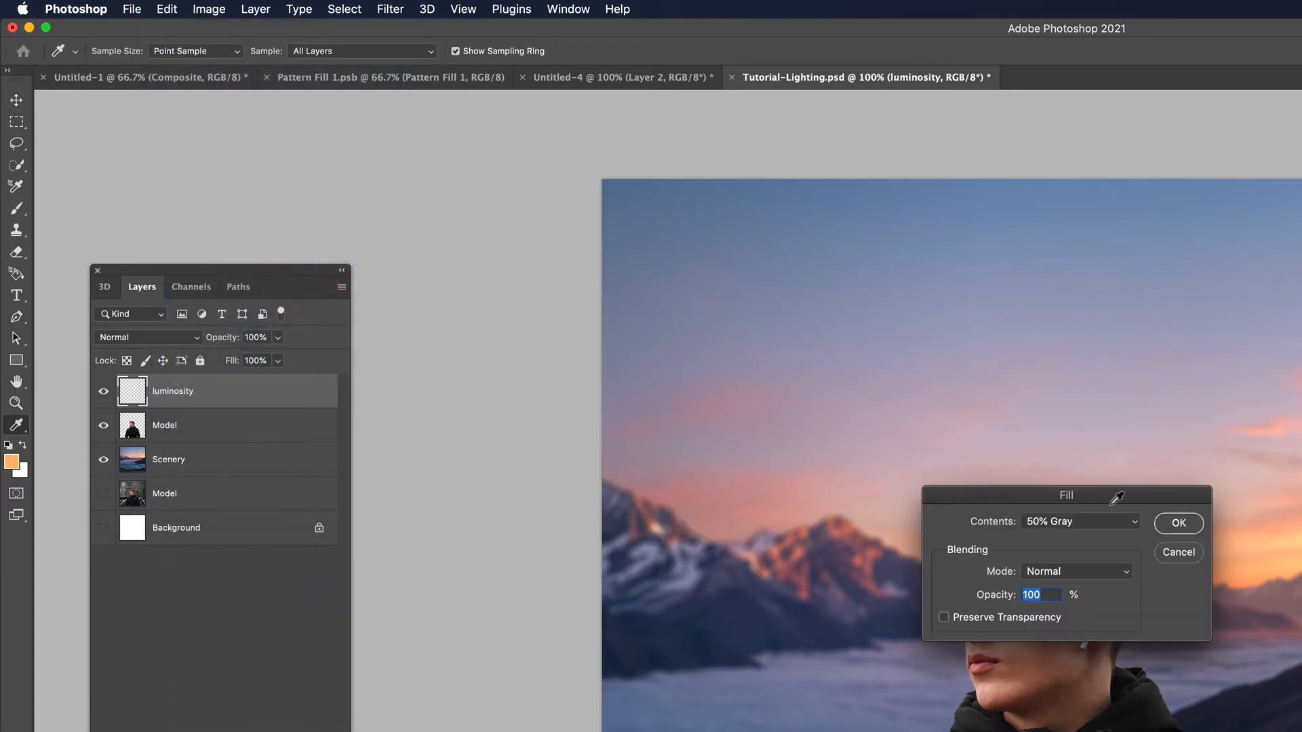
left_click(1179, 523)
key("v")
left_click(135, 337)
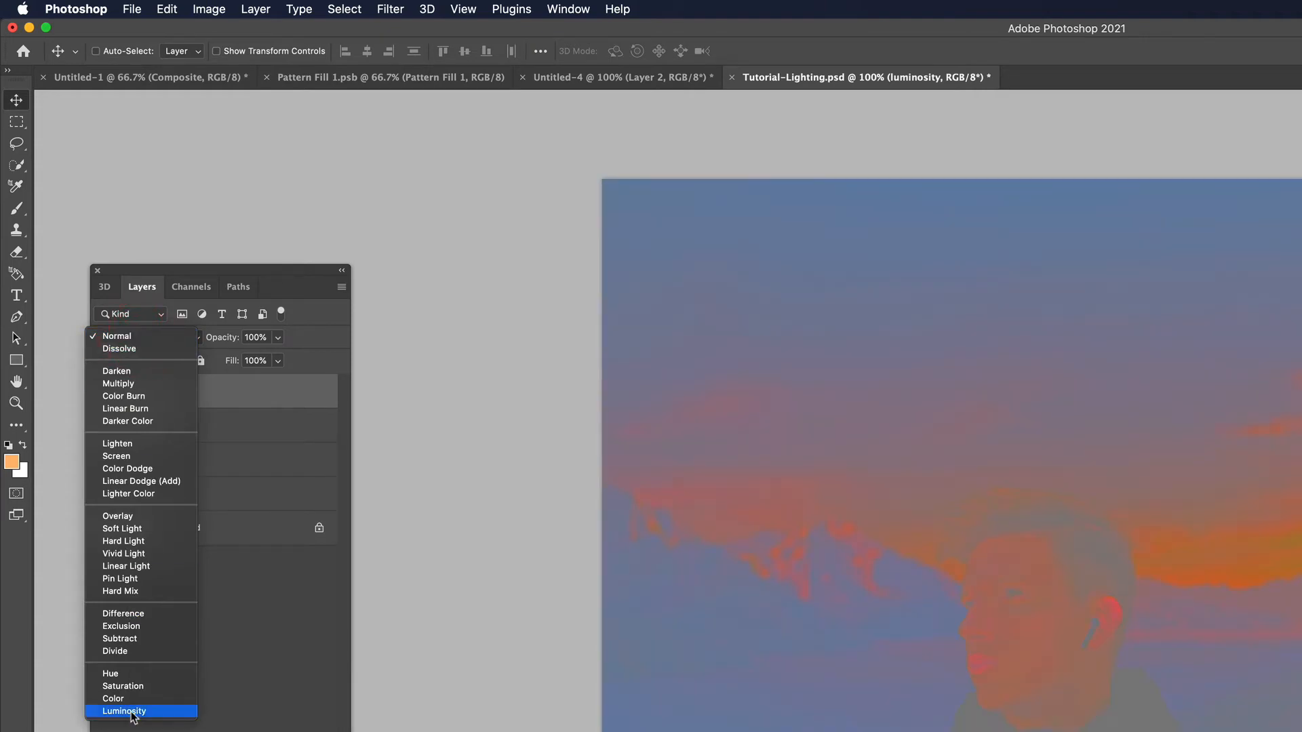
left_click(132, 710)
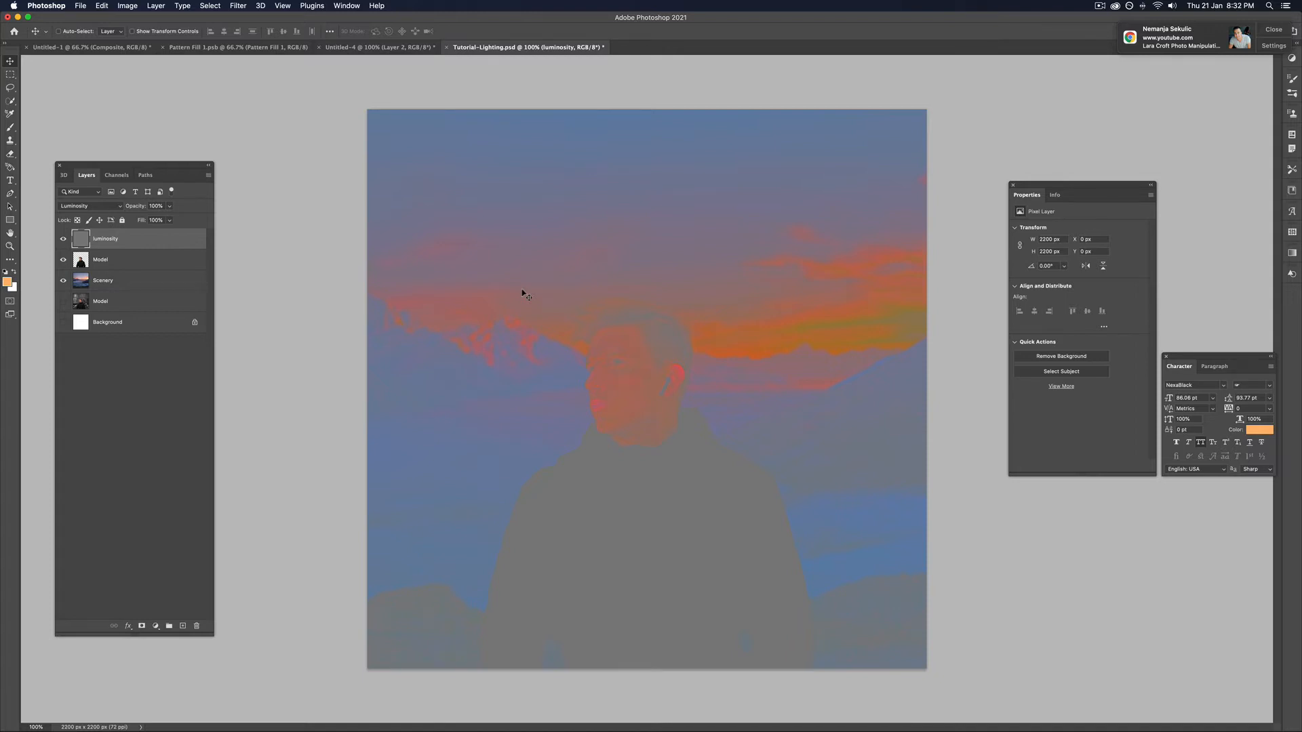
Add a Color Balance adjustment layer above the Model cutout and clip it to that layer.
left_click(124, 263)
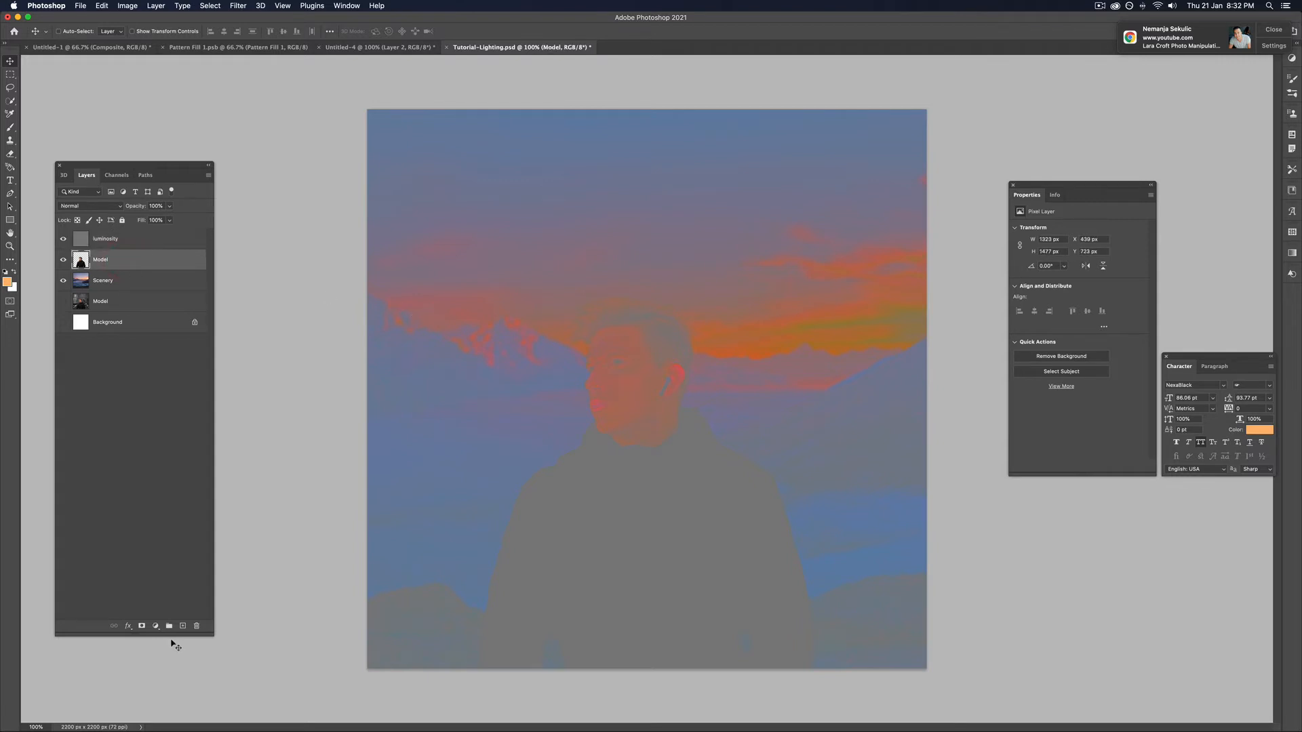
left_click(155, 626)
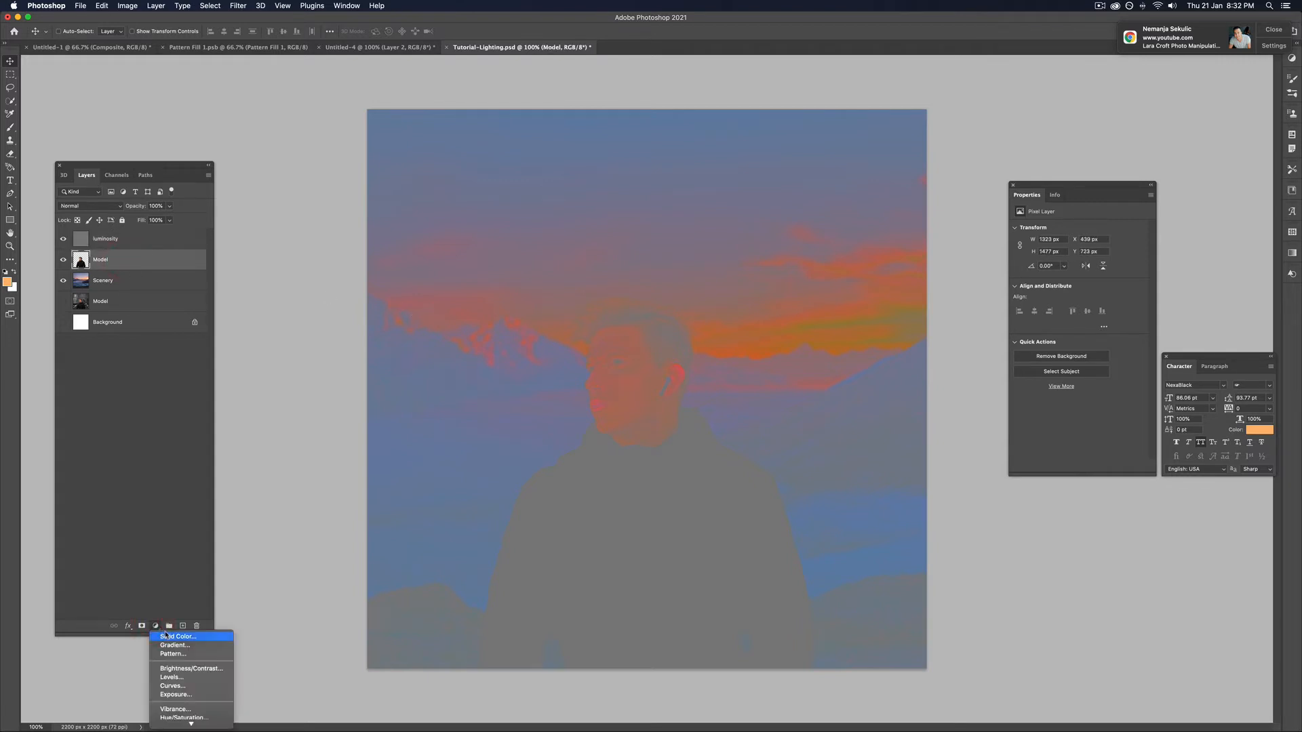
mouse_move(191, 723)
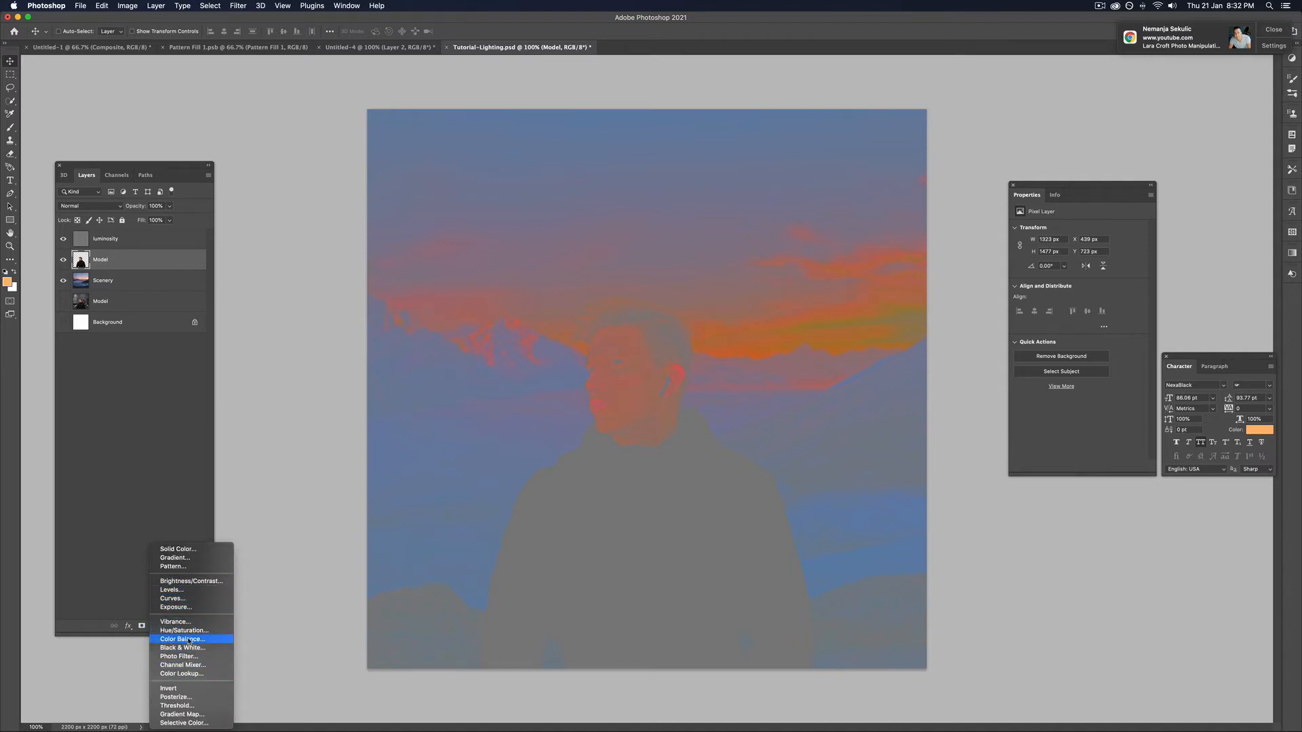
left_click(189, 639)
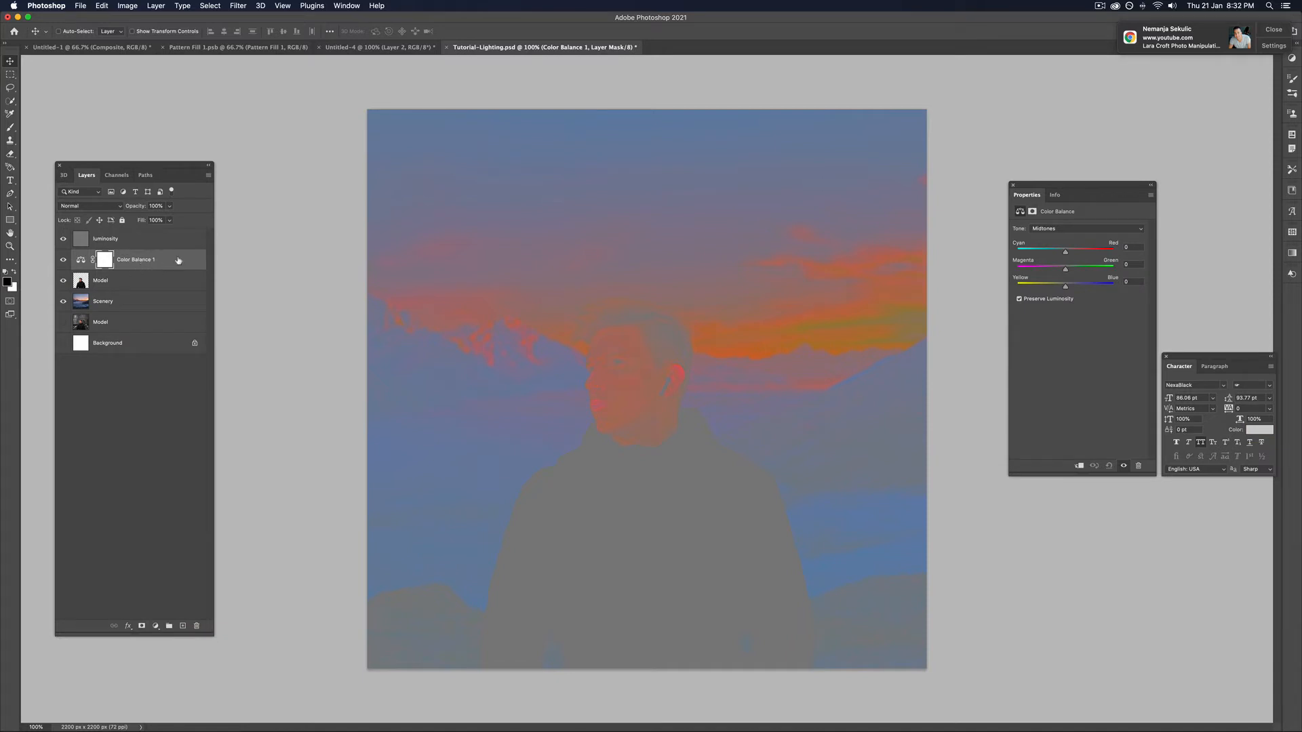
right_click(178, 259)
left_click(221, 444)
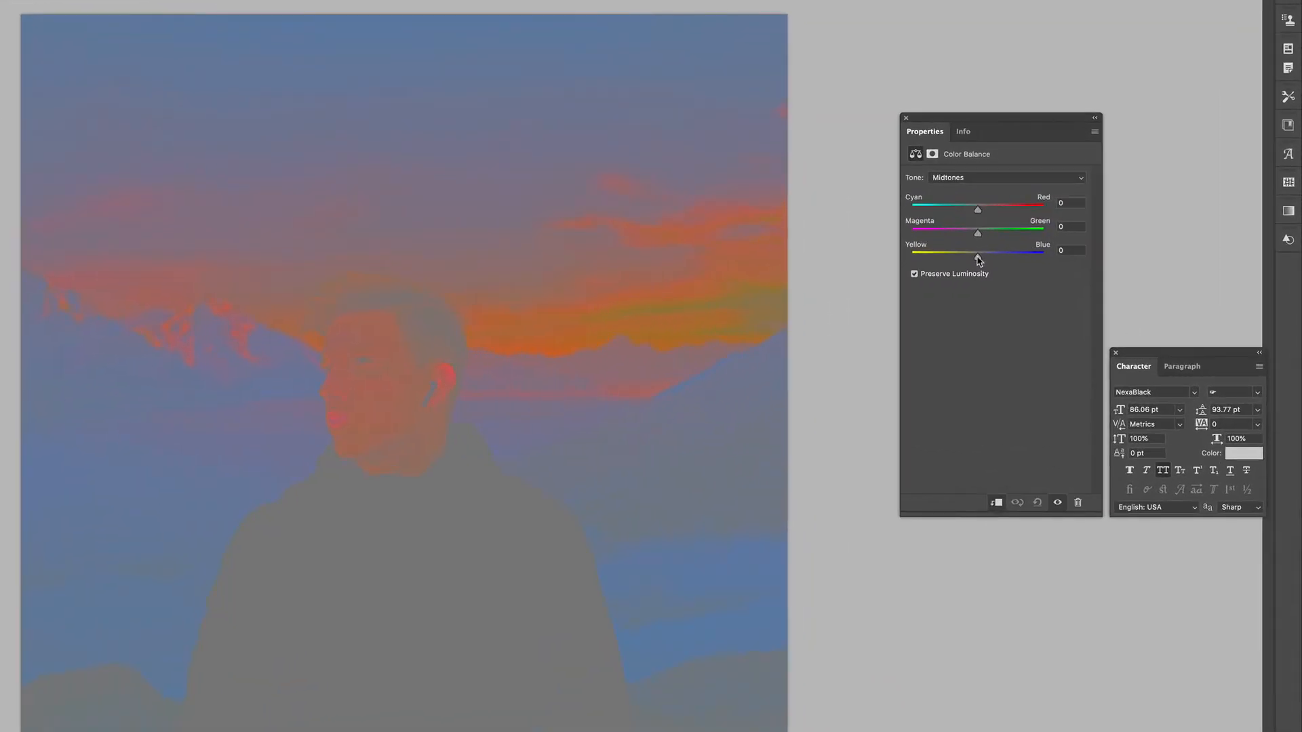
Set the Color Balance midtones to +46 on Yellow–Blue and -25 on Cyan–Red.
left_click_drag(979, 260, 1009, 264)
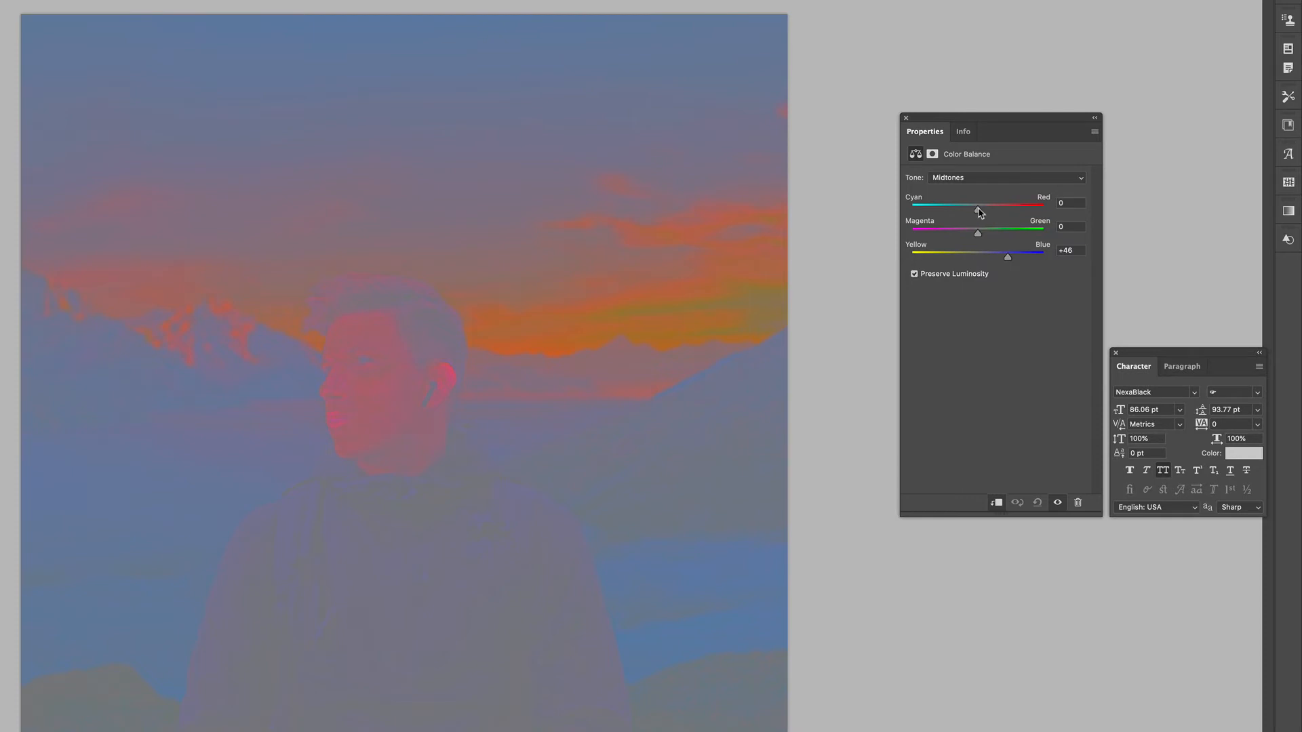
left_click(979, 211)
left_click_drag(963, 213, 962, 212)
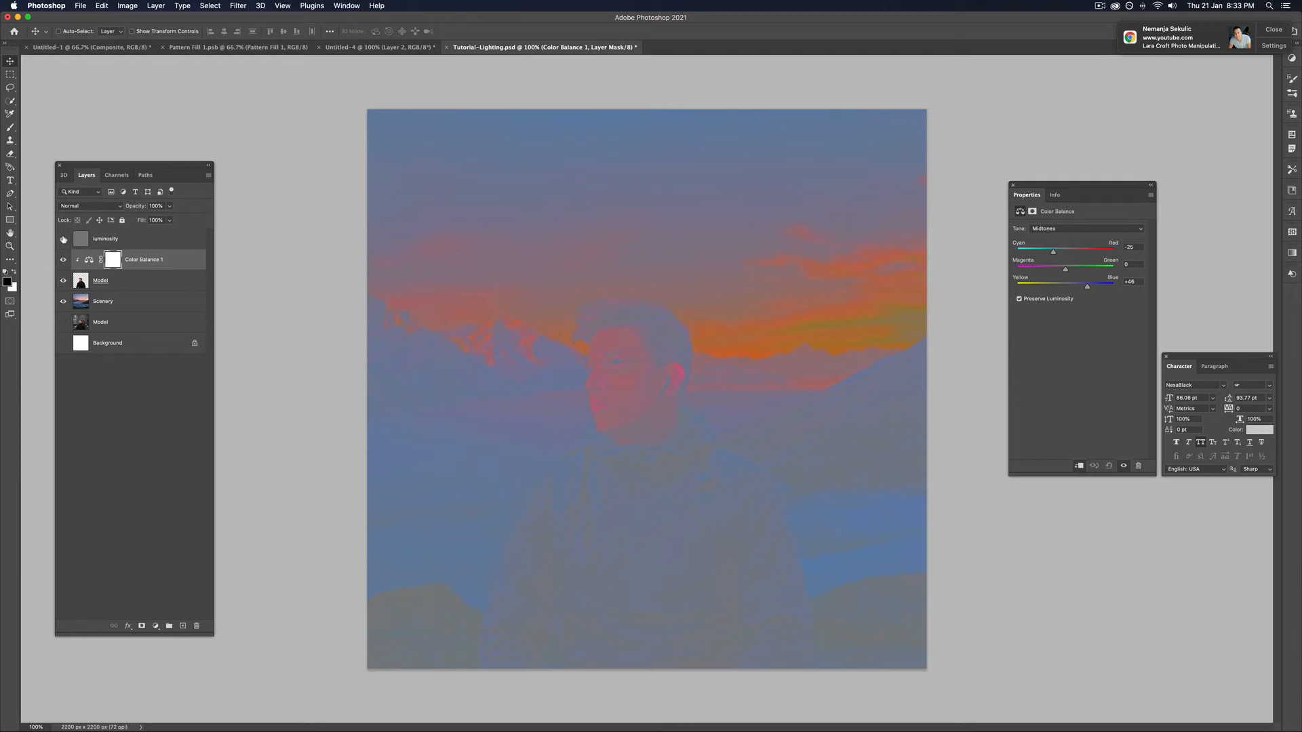
Temporarily hide the luminosity layer and compare the model's colors with and without the Color Balance adjustment.
left_click(116, 239)
left_click(62, 239)
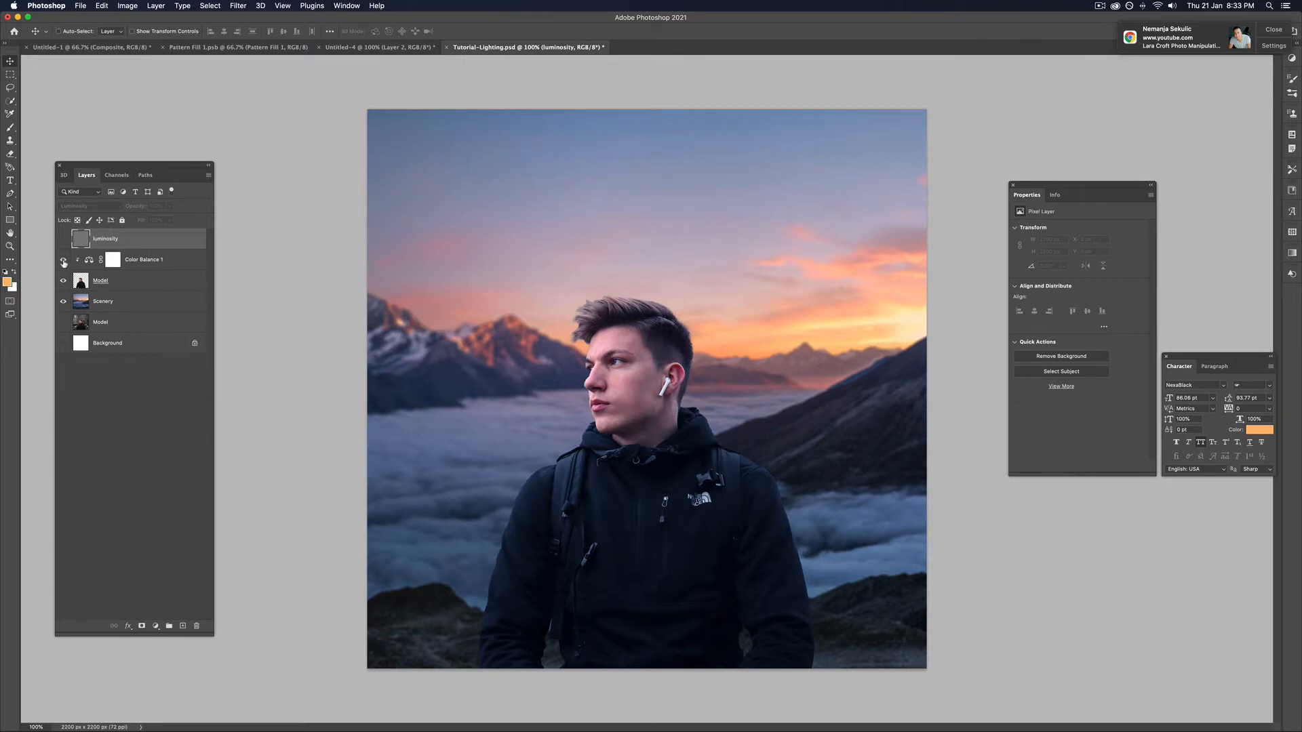
left_click(64, 263)
left_click(64, 263)
left_click(63, 263)
left_click(64, 263)
left_click(63, 239)
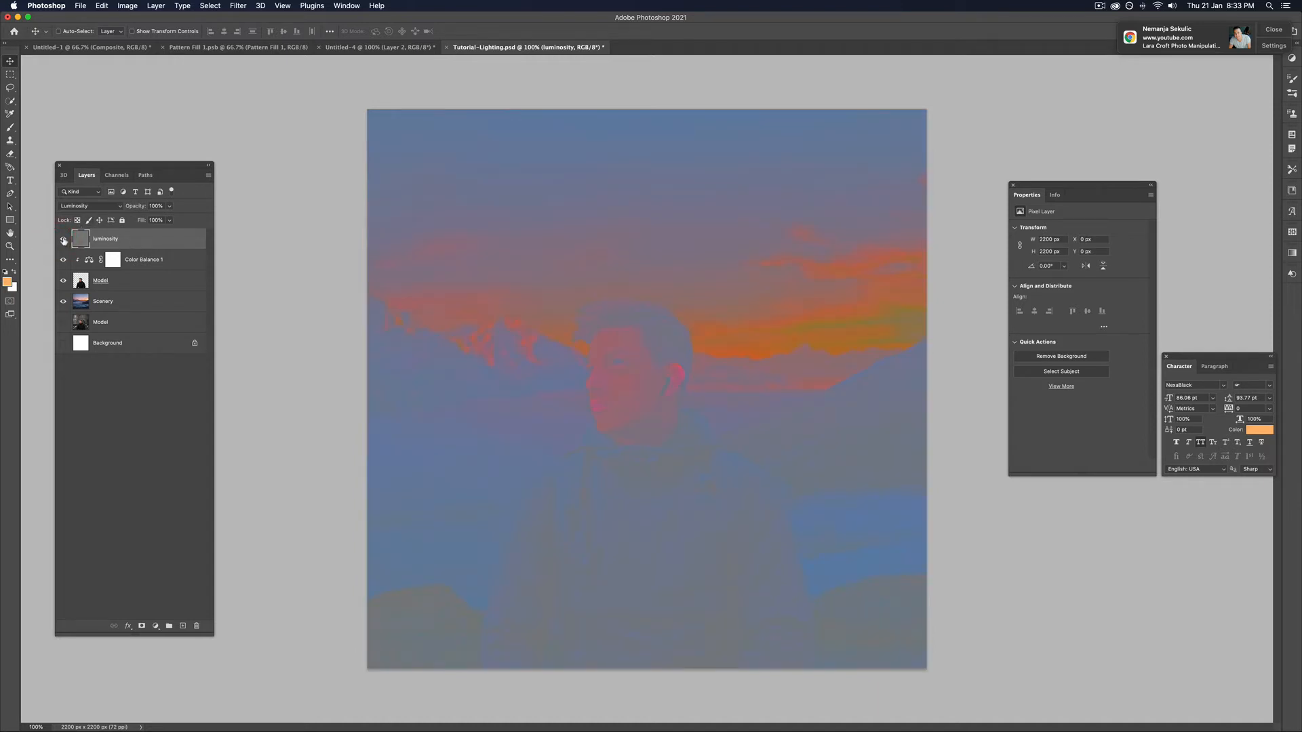
Adjust the Cyan–Red and Yellow–Blue balance of the Color Balance layer's shadows.
left_click(170, 263)
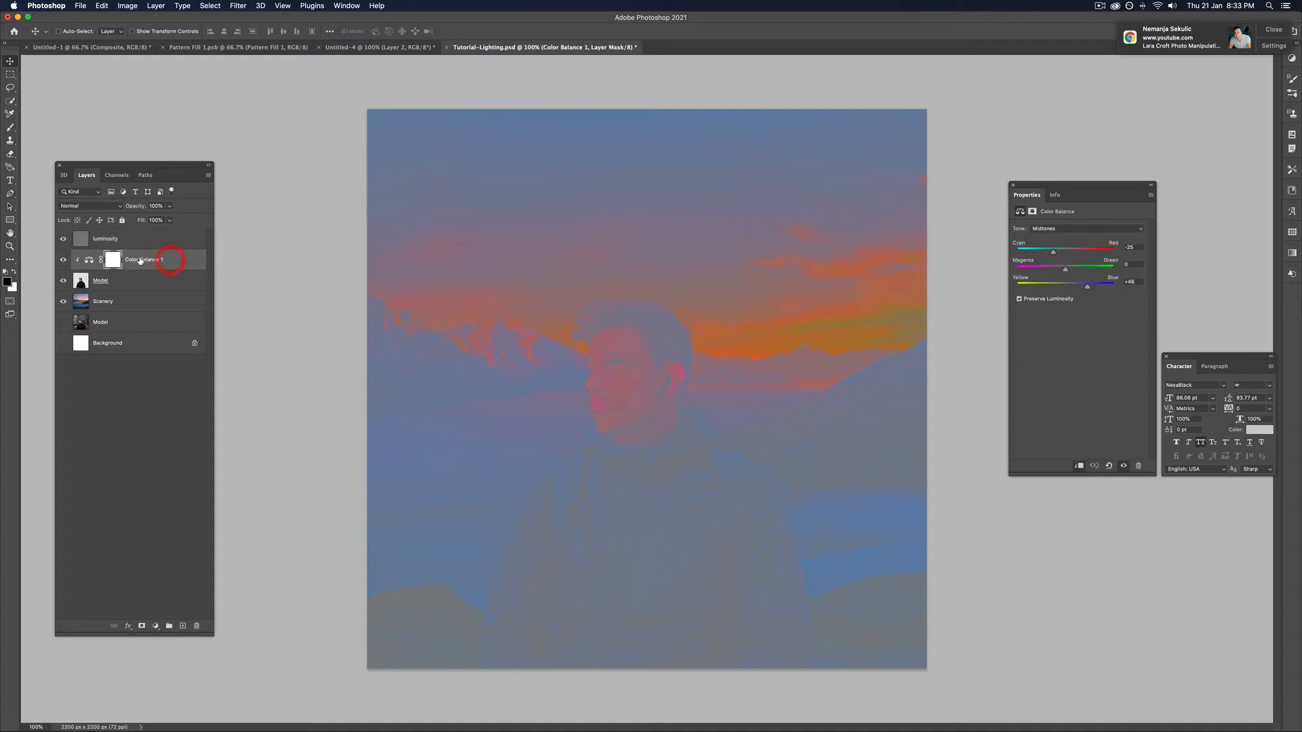
left_click(1093, 230)
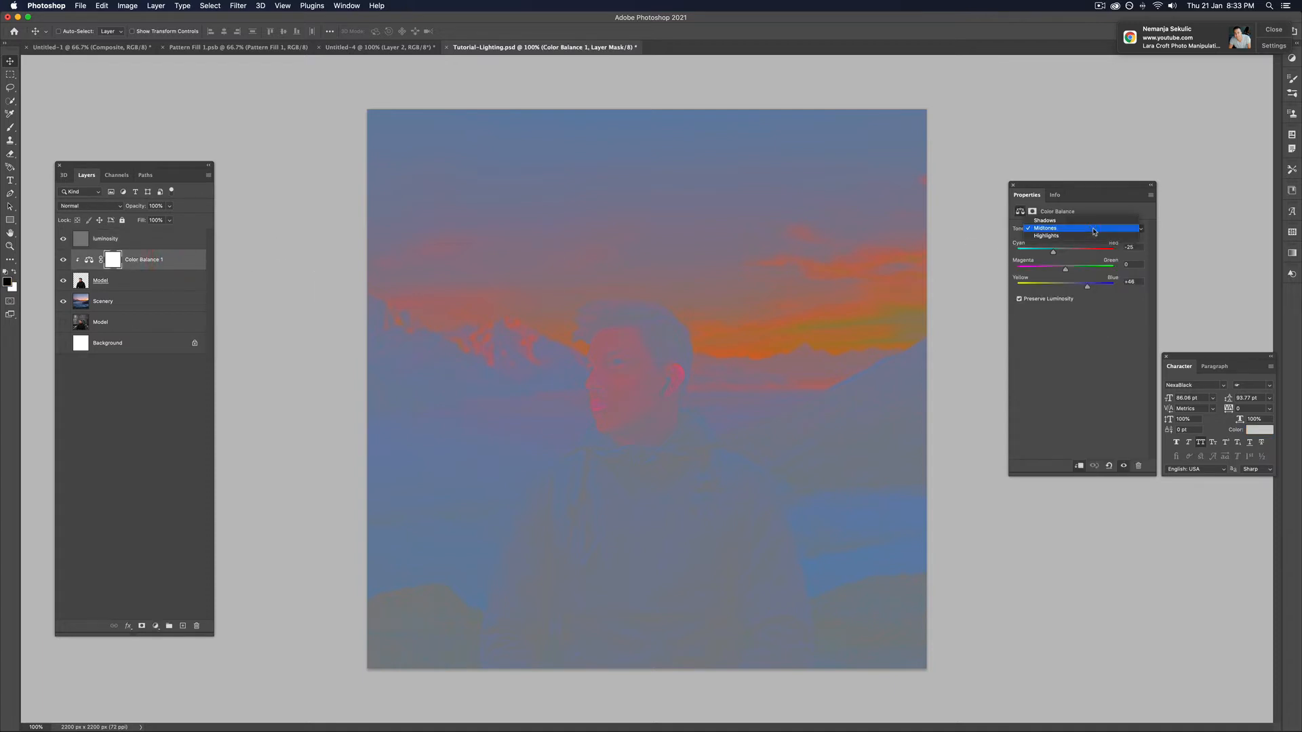
left_click(1045, 221)
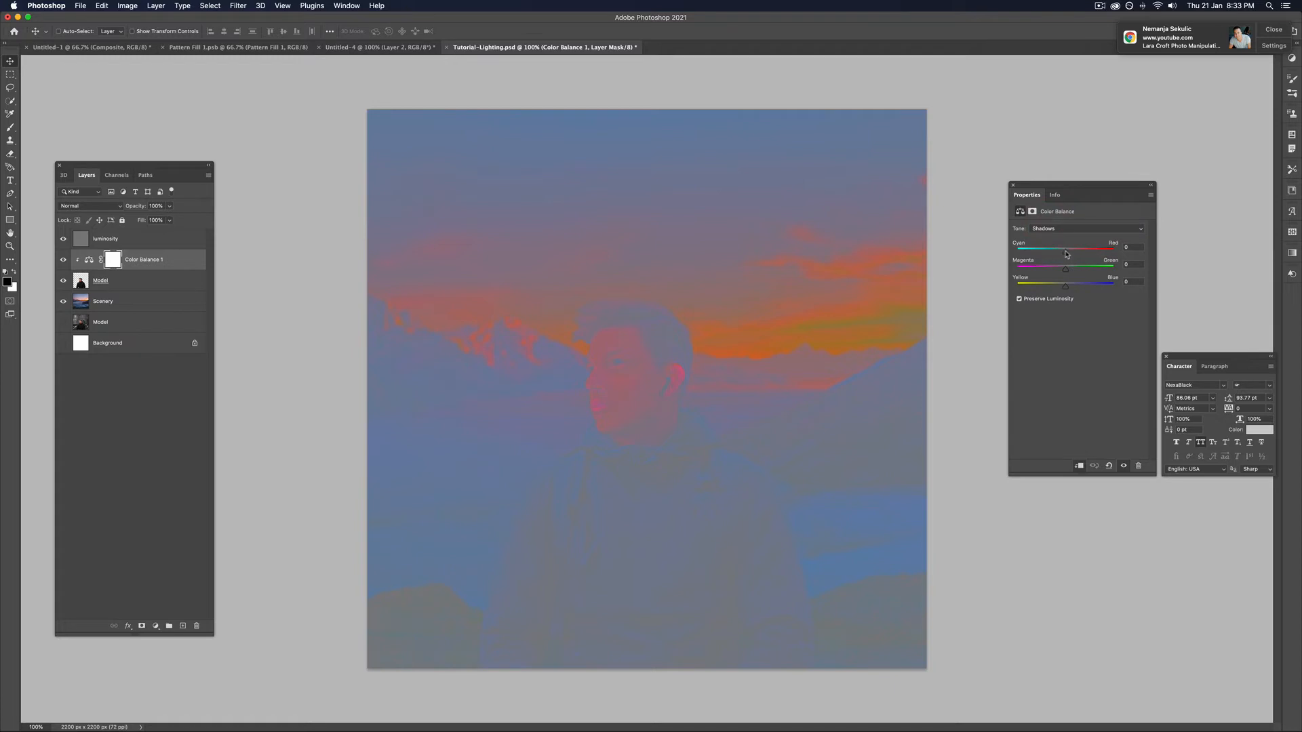
left_click_drag(1066, 253, 1068, 253)
mouse_move(1069, 255)
left_mouse_down()
mouse_move(1092, 256)
mouse_move(1021, 253)
mouse_move(1074, 255)
left_mouse_up()
left_click_drag(1065, 288, 1066, 289)
Set the Color Balance highlights to -15 on Cyan–Red and +10 on Yellow–Blue.
left_click(1068, 229)
left_click(1067, 248)
left_click_drag(1064, 253, 1070, 289)
Hide the luminosity layer and compare the composite with and without the Color Balance adjustment.
left_click(63, 239)
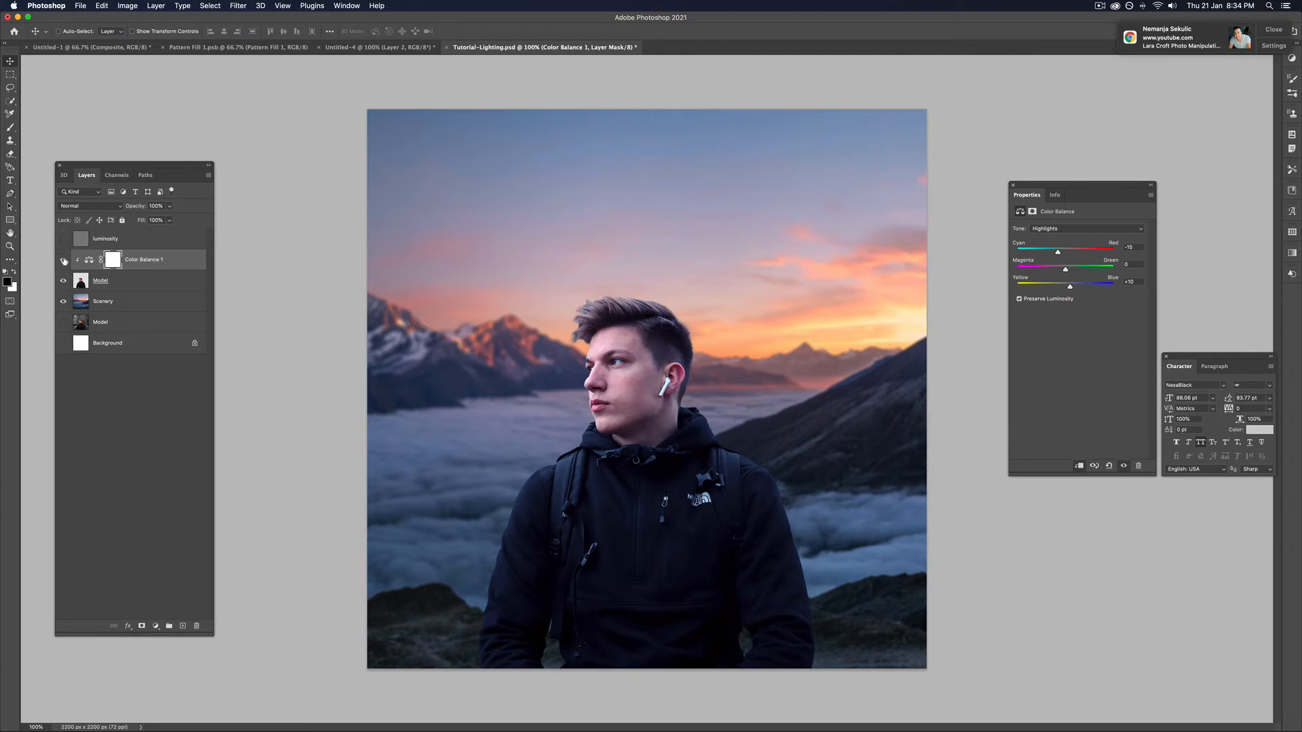
left_click(63, 261)
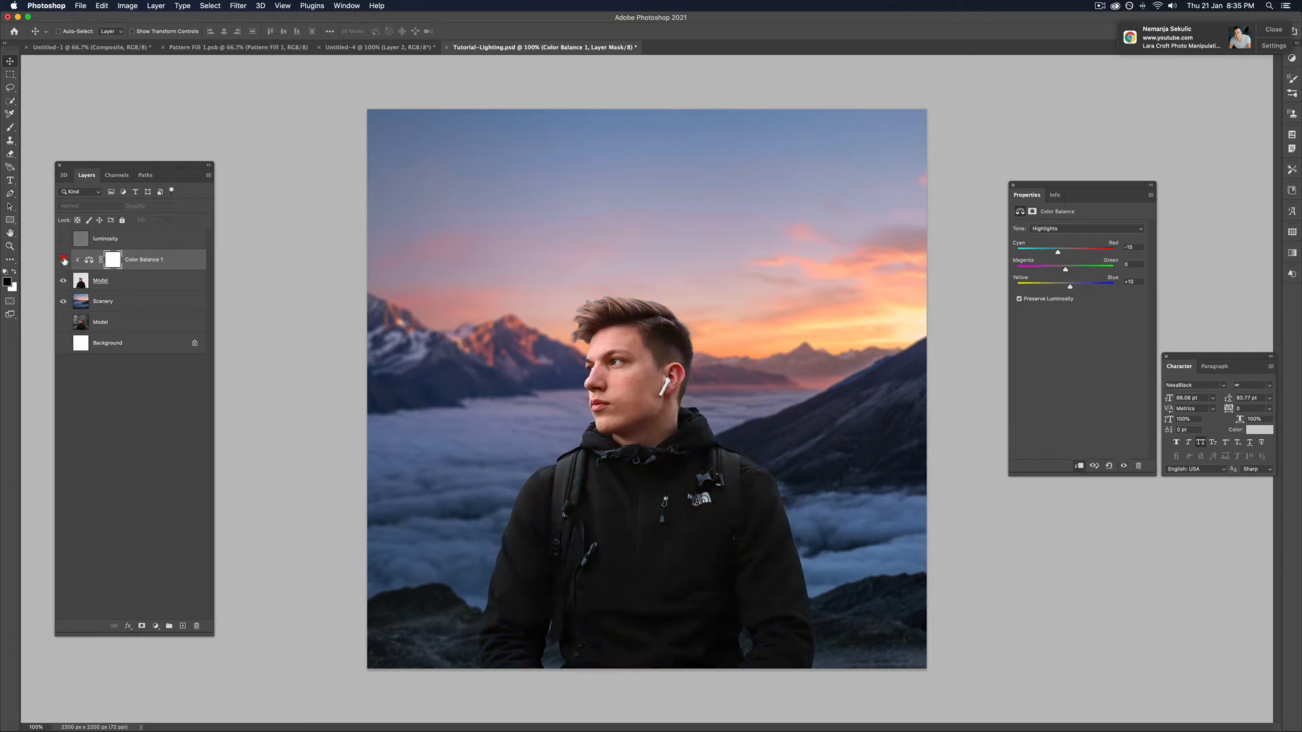
left_click(64, 261)
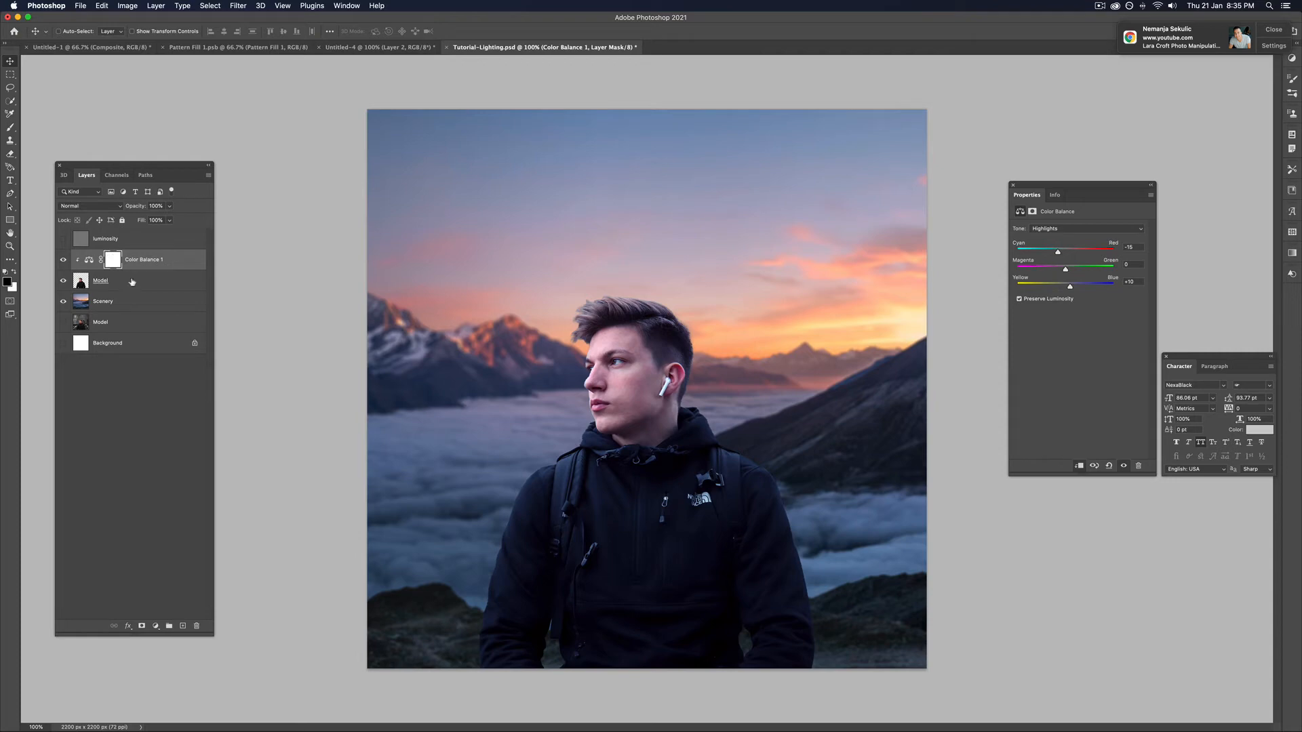
Add a new layer named "lighting" above the Color Balance layer and set its blend mode to Linear Dodge (Add).
left_click(182, 625)
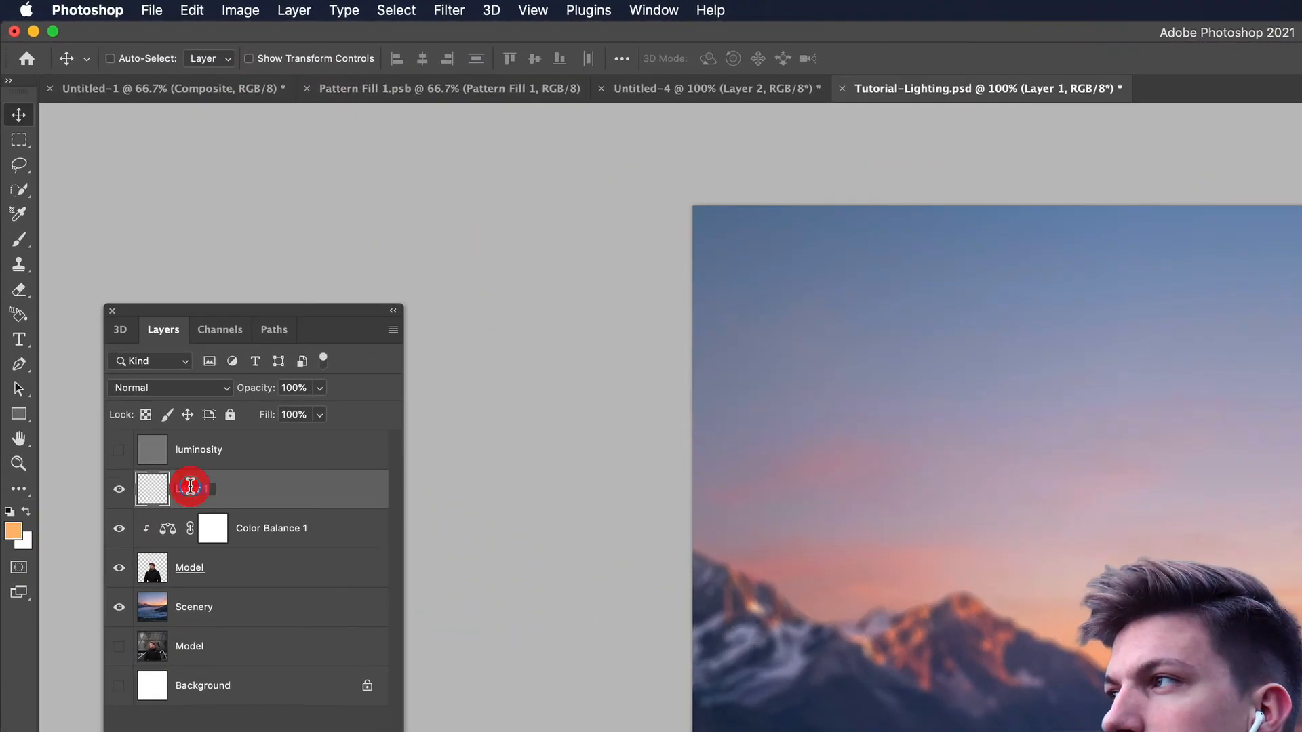
double_click(143, 367)
type("lig")
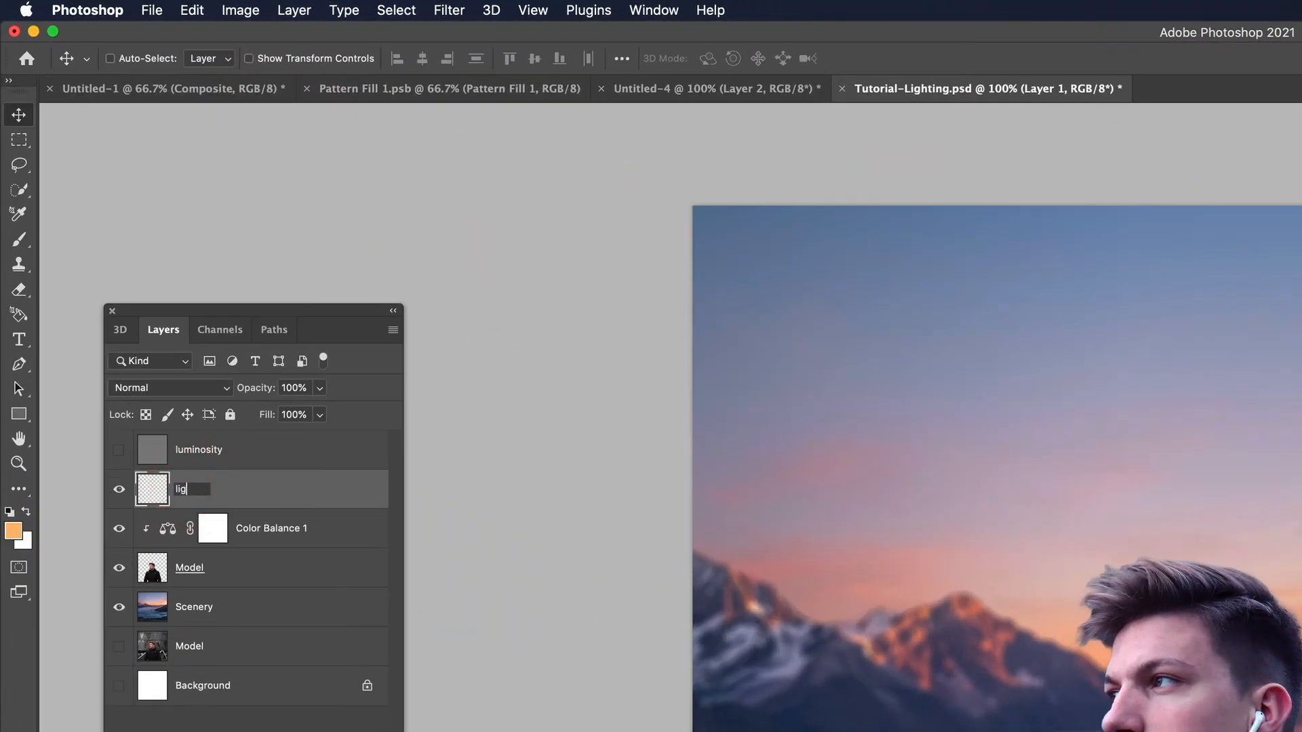
type("hting")
key("Return")
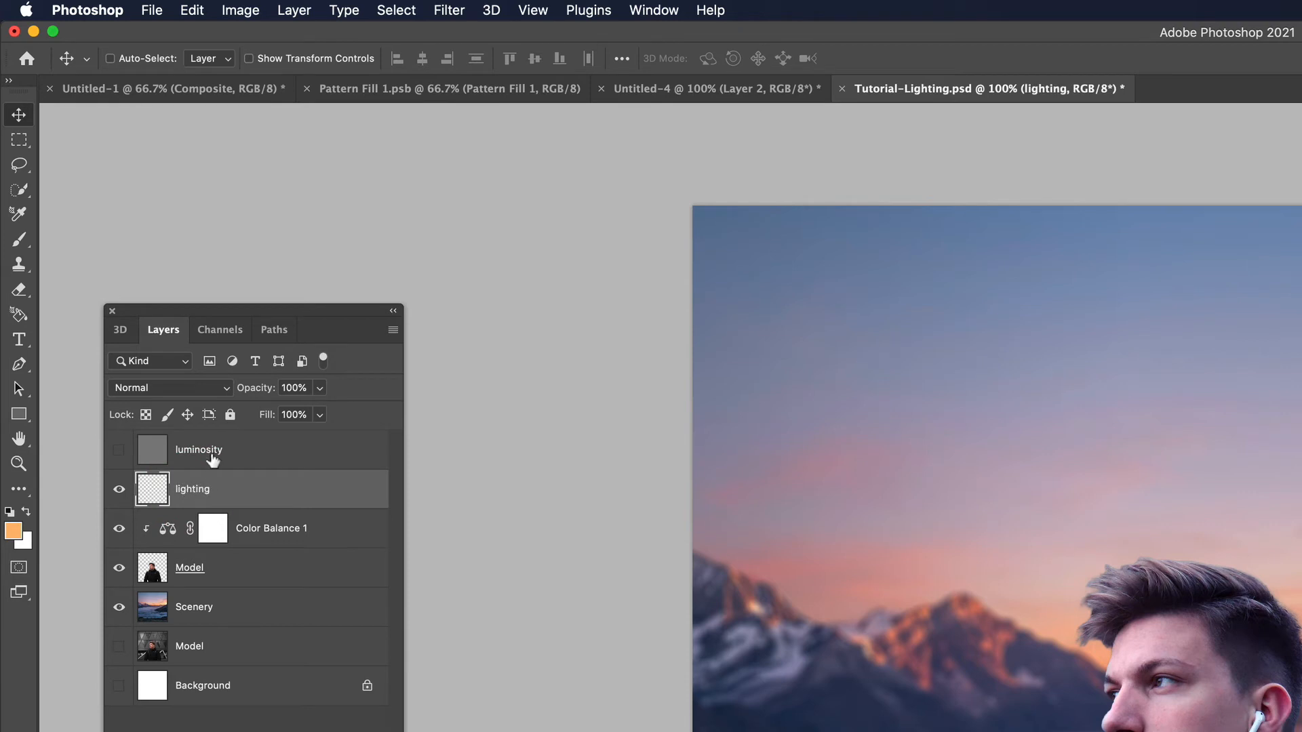
left_click(188, 388)
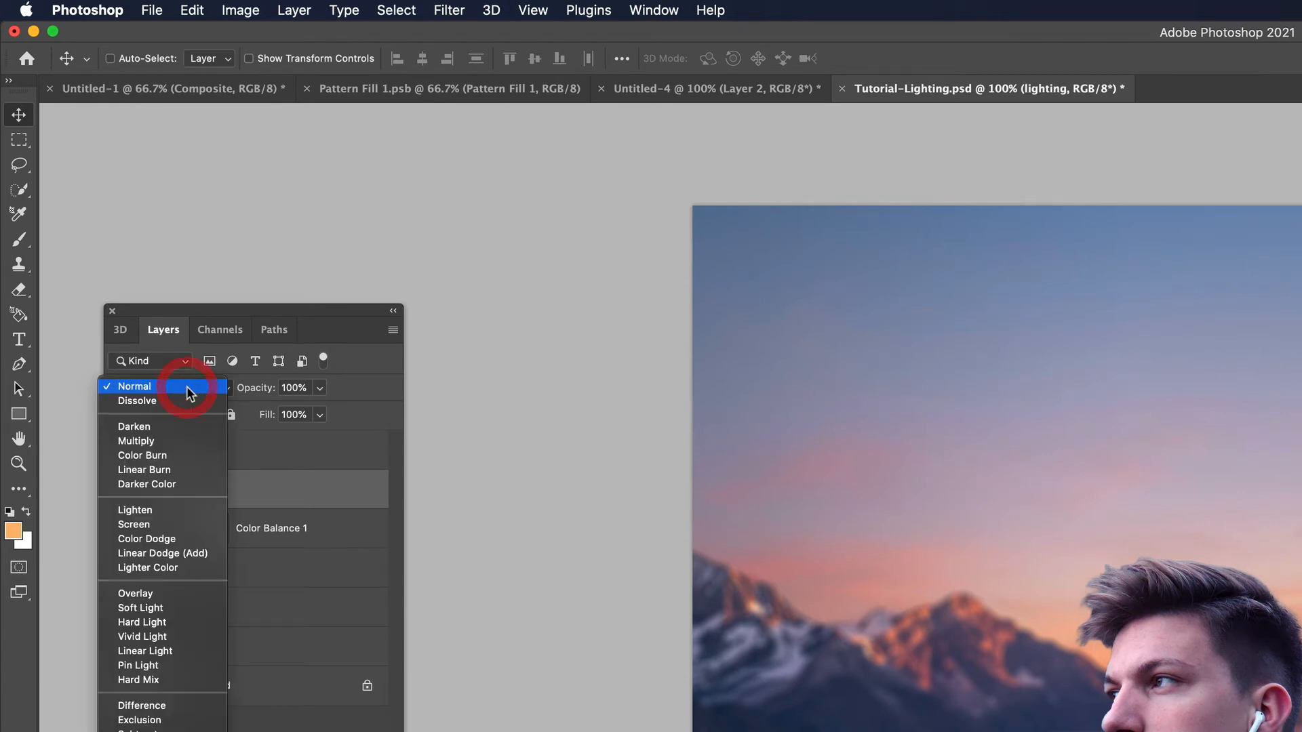
left_click(181, 554)
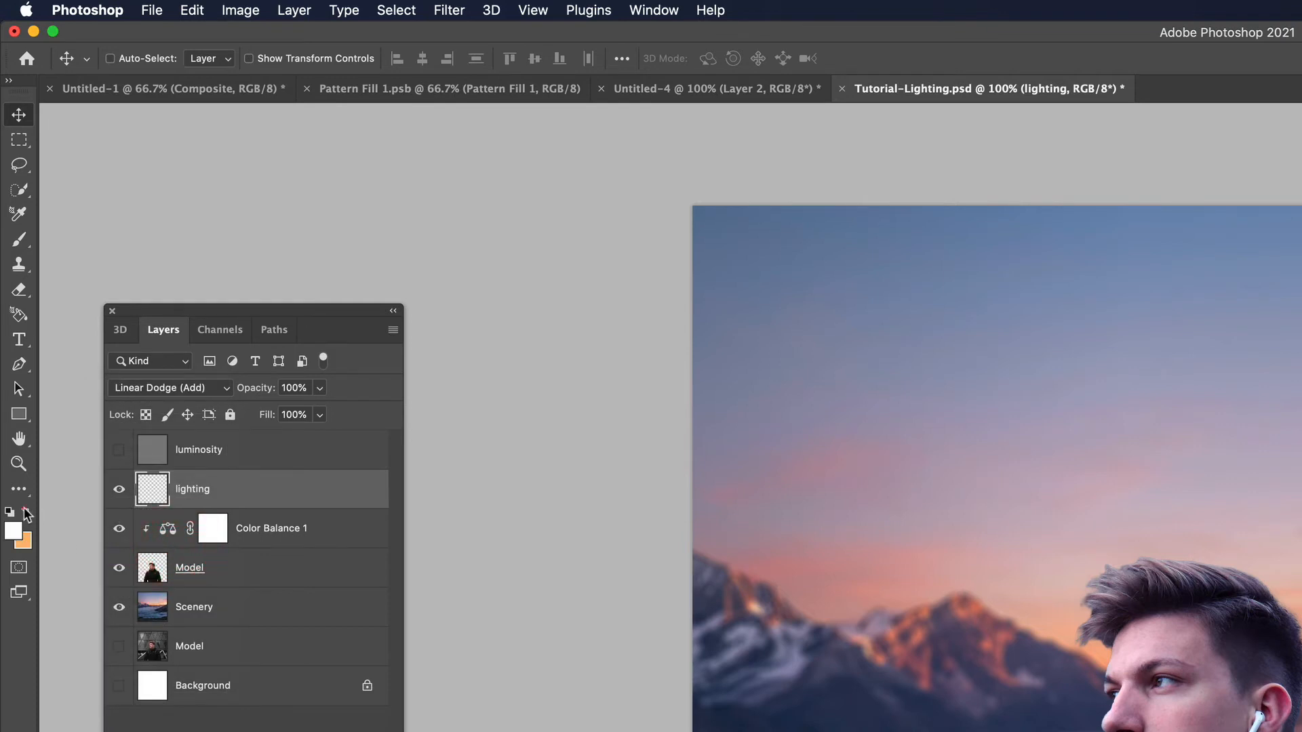
Set up the Brush tool with a white foreground color, 41% opacity and 15% flow.
left_click(25, 512)
left_click(20, 242)
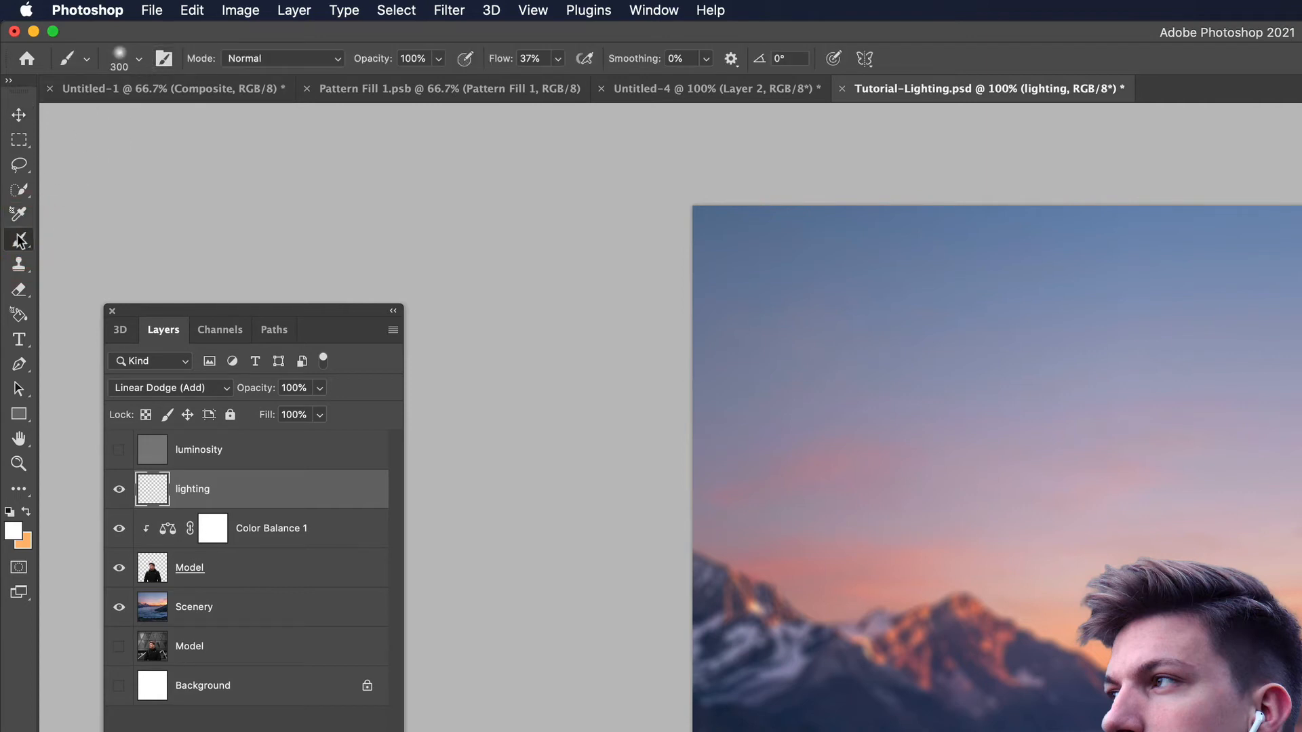
left_click(438, 59)
left_click_drag(442, 79, 372, 79)
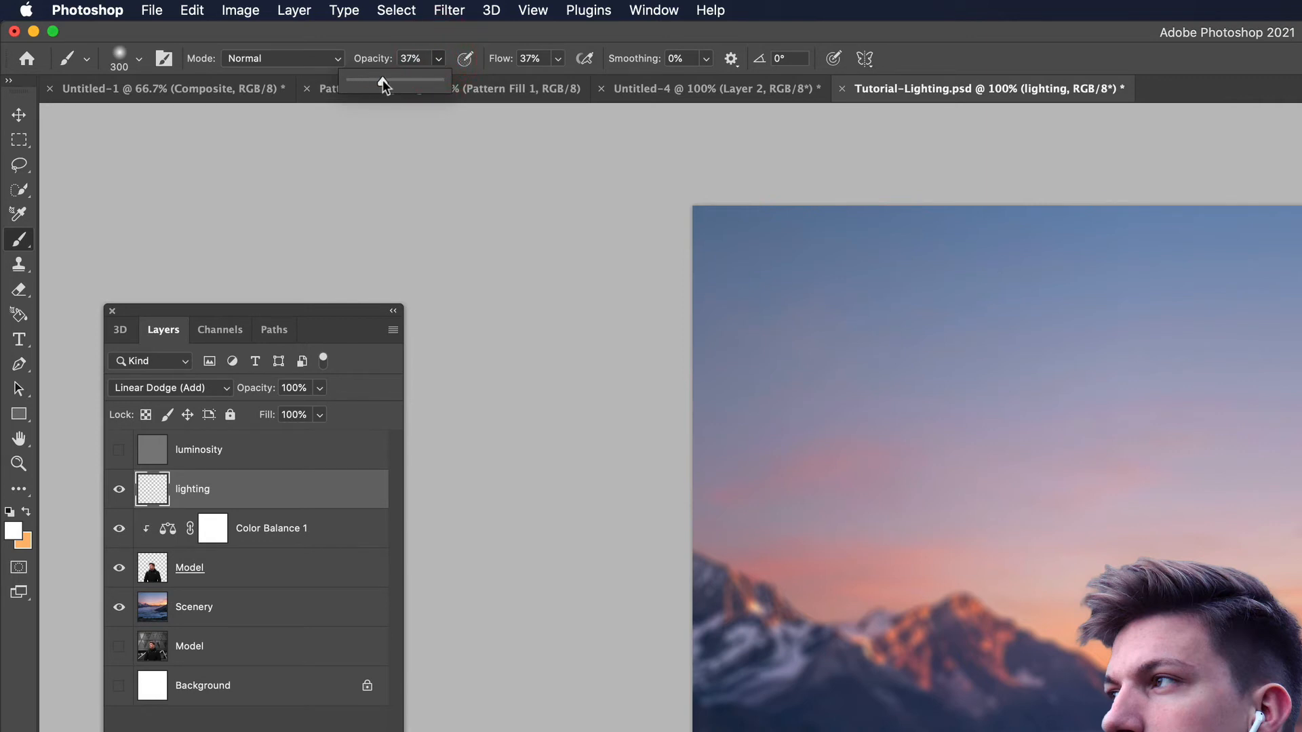
left_click(465, 73)
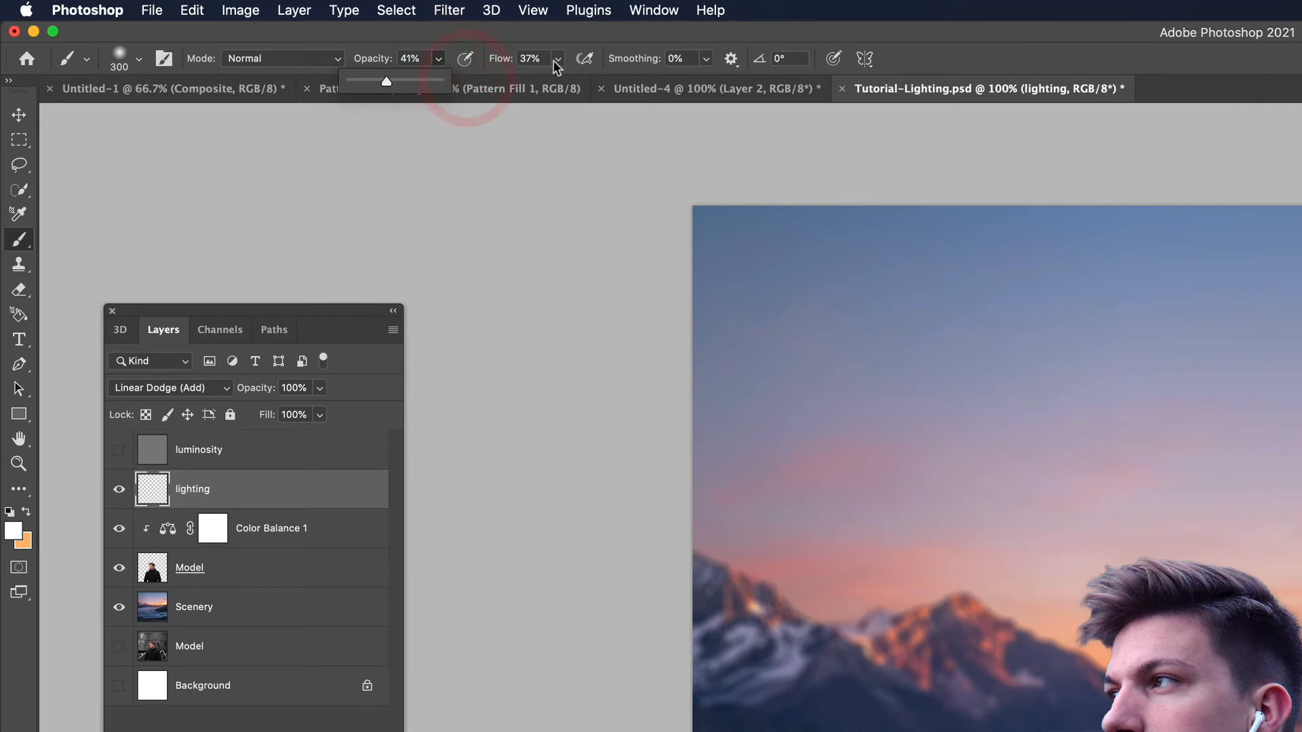
left_click_drag(557, 58, 539, 80)
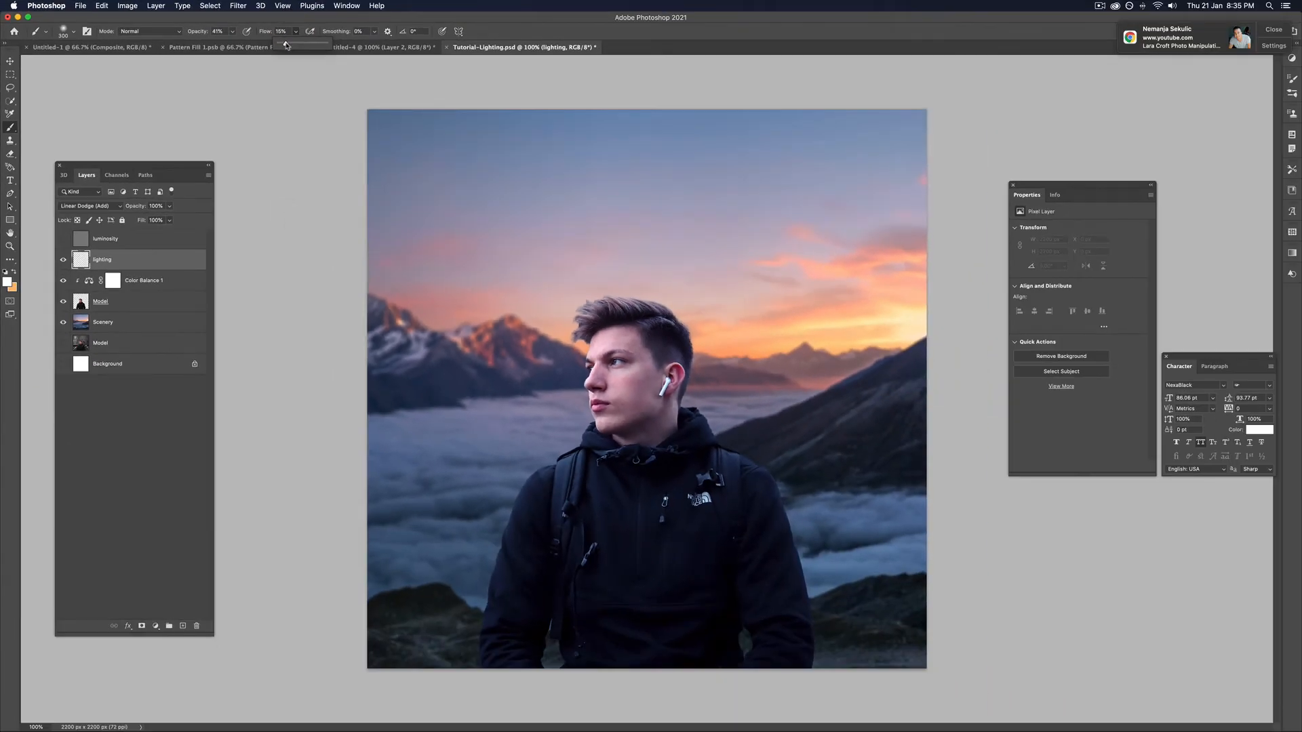
left_click_drag(286, 46, 286, 46)
Enlarge the brush to 1000 px and paint soft white haze across the sky and horizon on the lighting layer.
key("bracketright")
key("bracketright")
key("bracketright")
key("bracketright")
key("bracketright")
mouse_move(875, 315)
left_mouse_down()
mouse_move(828, 313)
mouse_move(868, 300)
mouse_move(778, 322)
left_mouse_up()
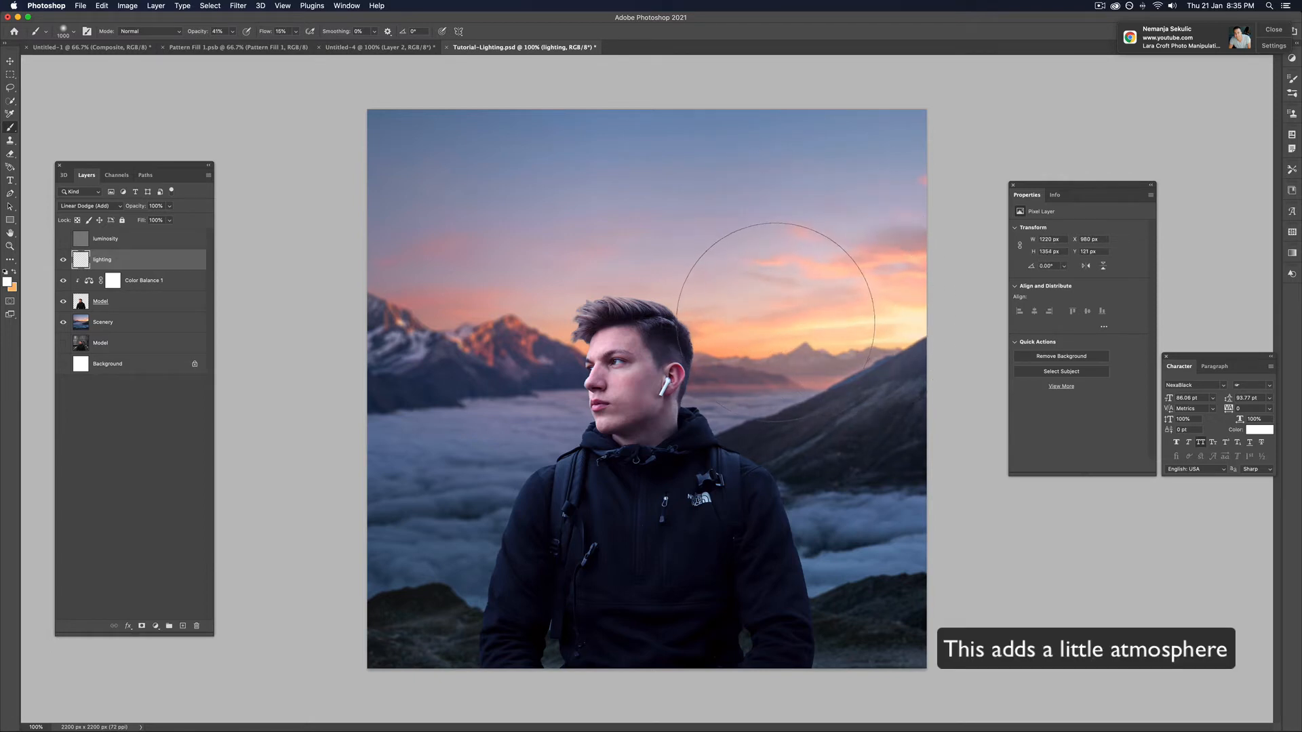
left_click_drag(518, 303, 421, 326)
mouse_move(784, 286)
left_mouse_down()
mouse_move(829, 316)
mouse_move(877, 276)
mouse_move(663, 280)
mouse_move(356, 302)
left_mouse_up()
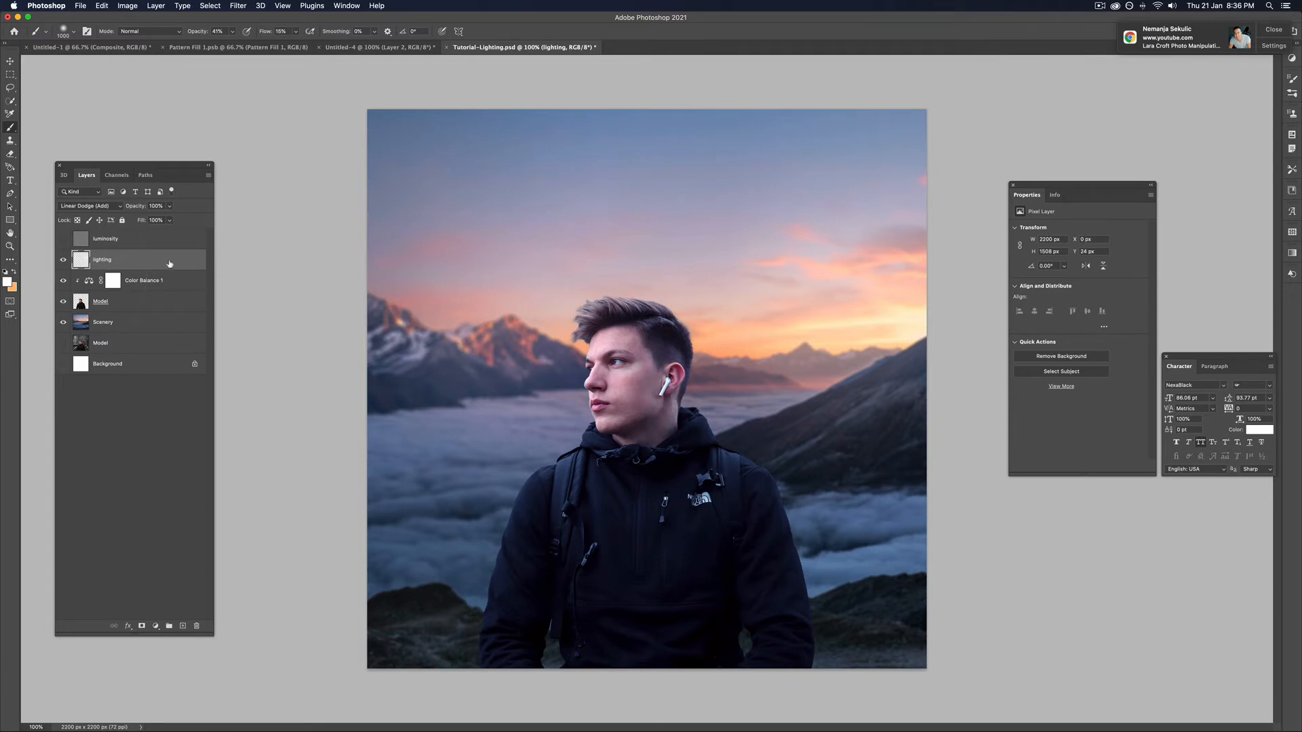
key("v")
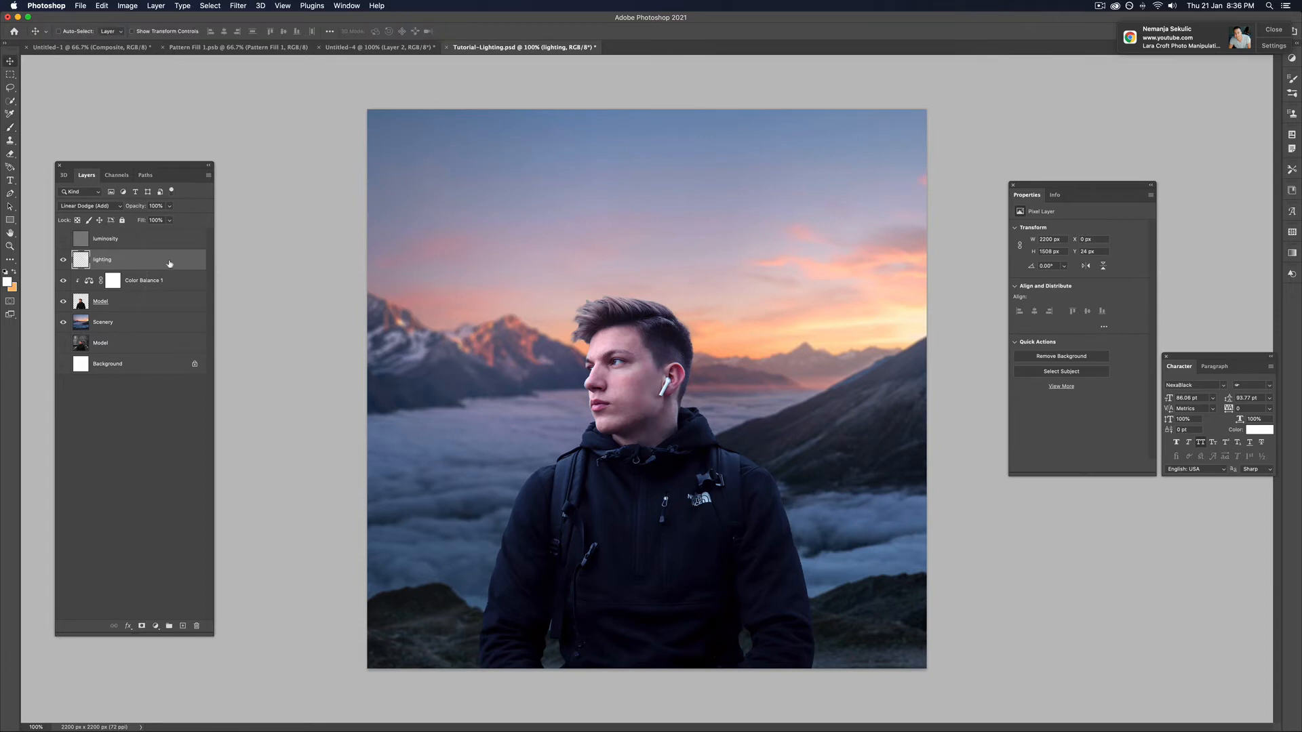
Add a new layer named "lighting - orange" above the lighting layer.
left_click(182, 628)
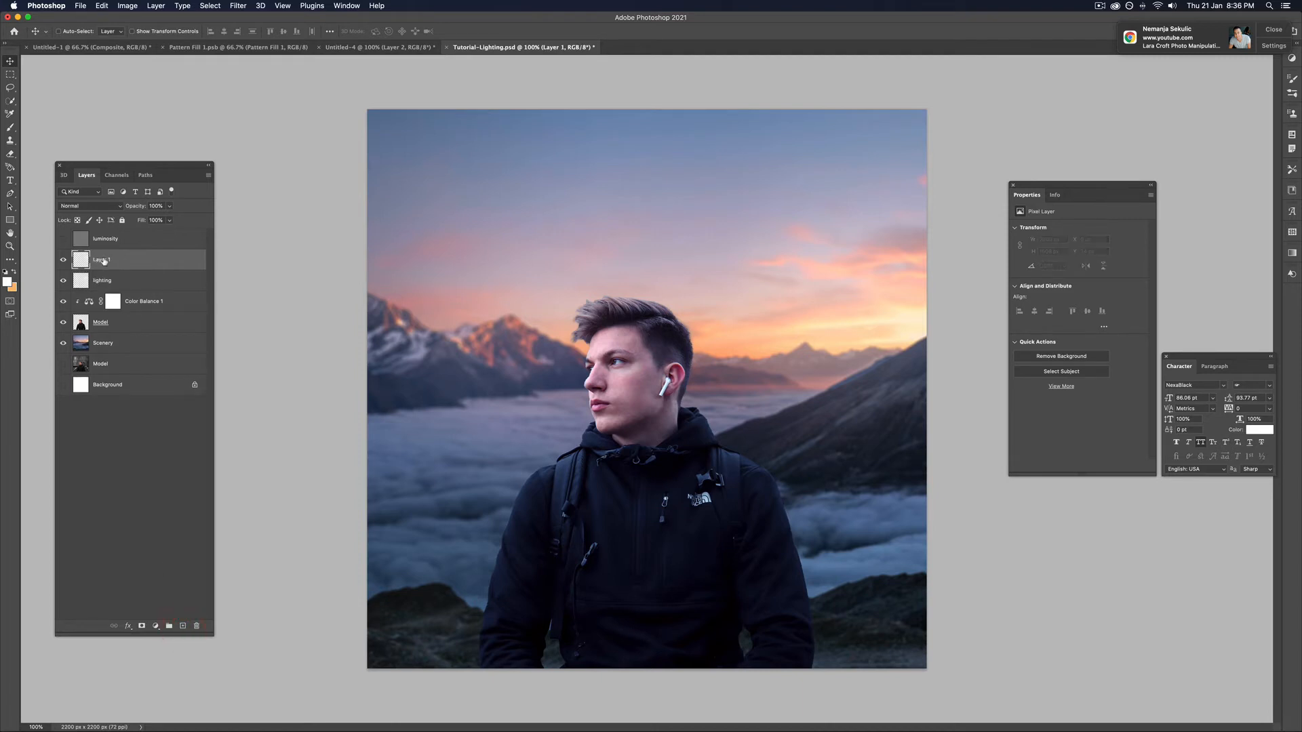
double_click(98, 260)
type("lighting - orange")
key("Return")
Sample the sunset orange near the horizon as the foreground color and make it more saturated, ff9c61.
left_click(7, 282)
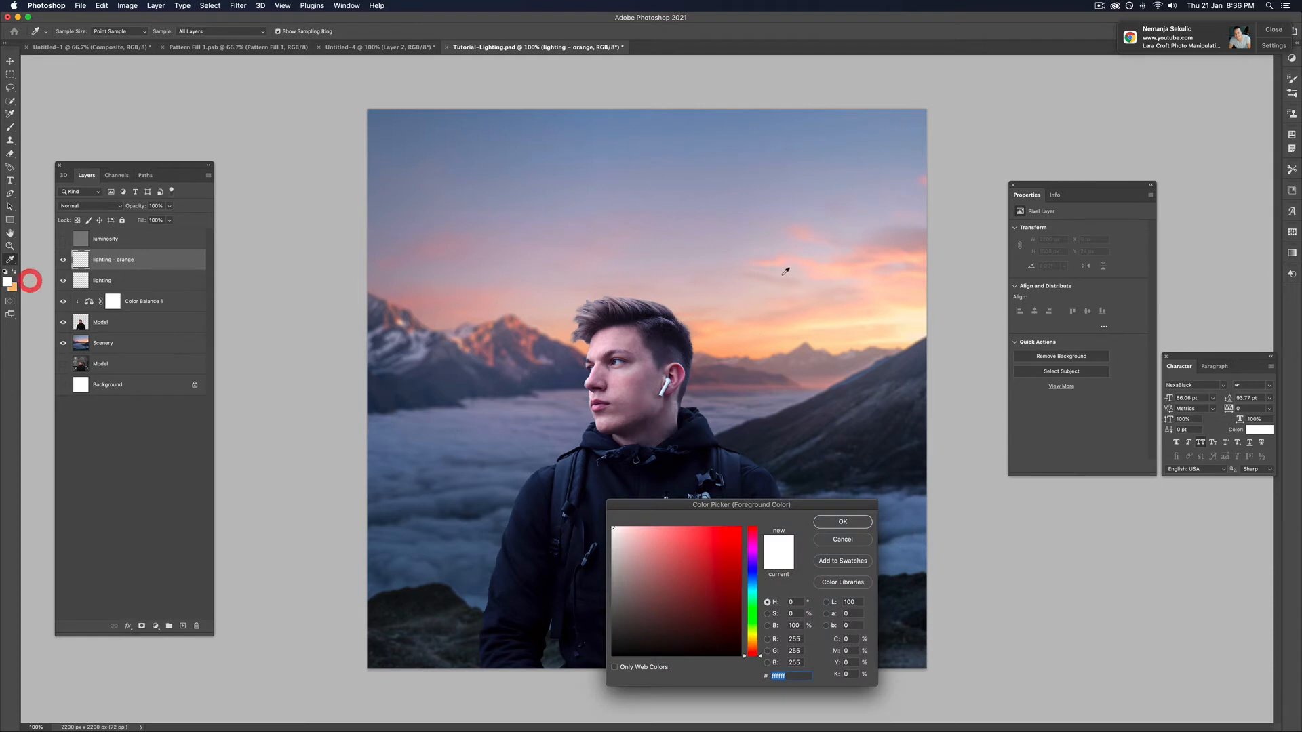
left_click(757, 352)
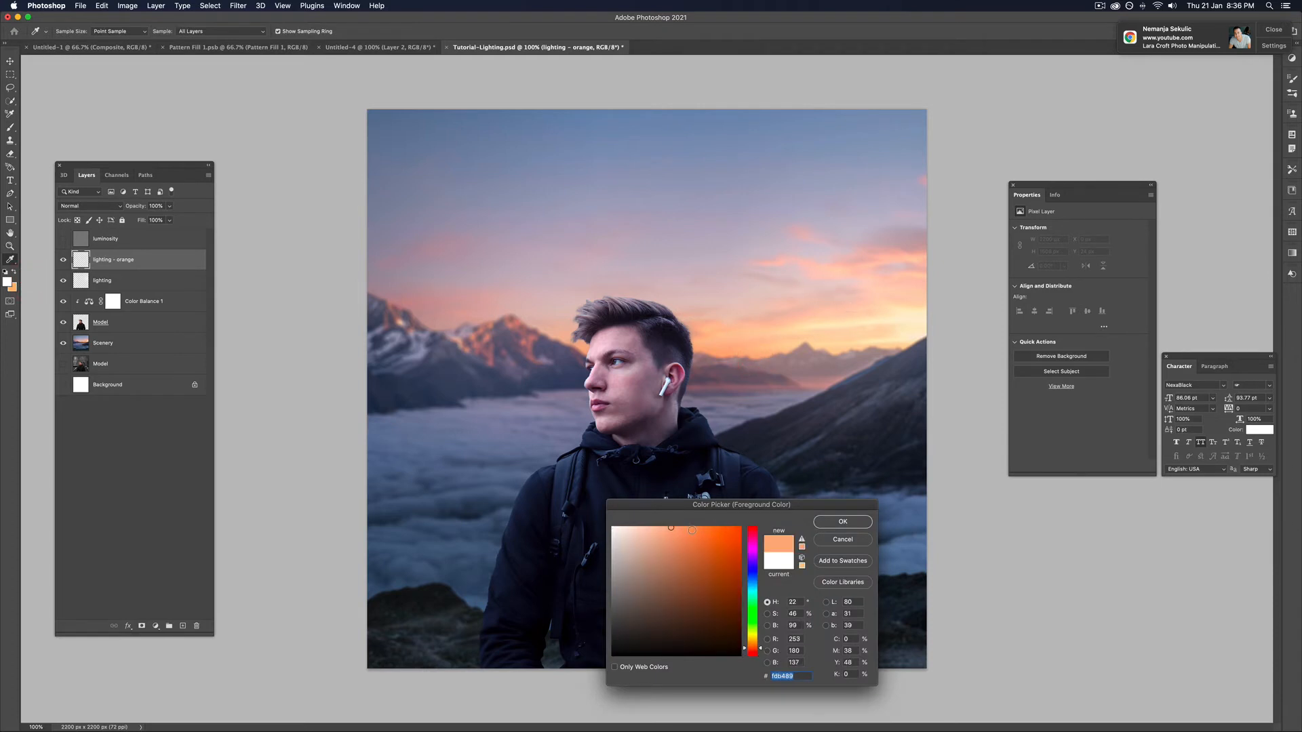
left_click(691, 526)
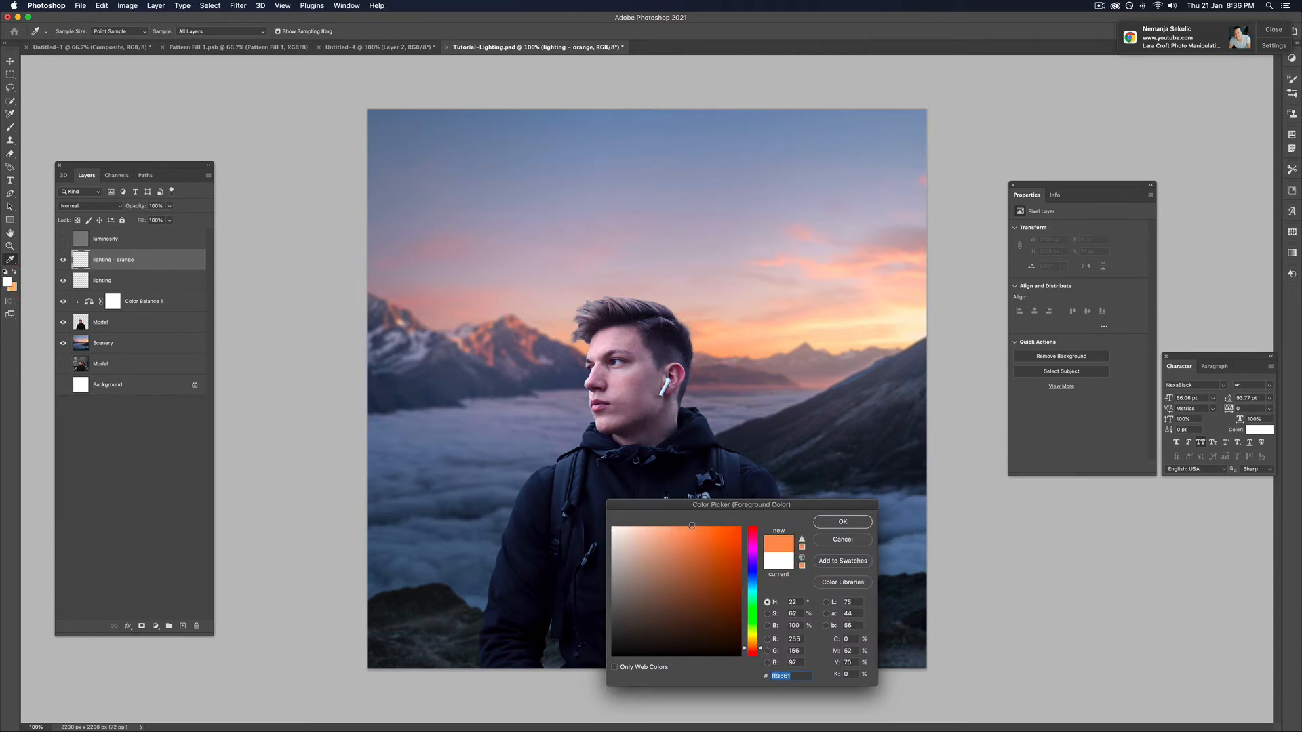
left_click(843, 521)
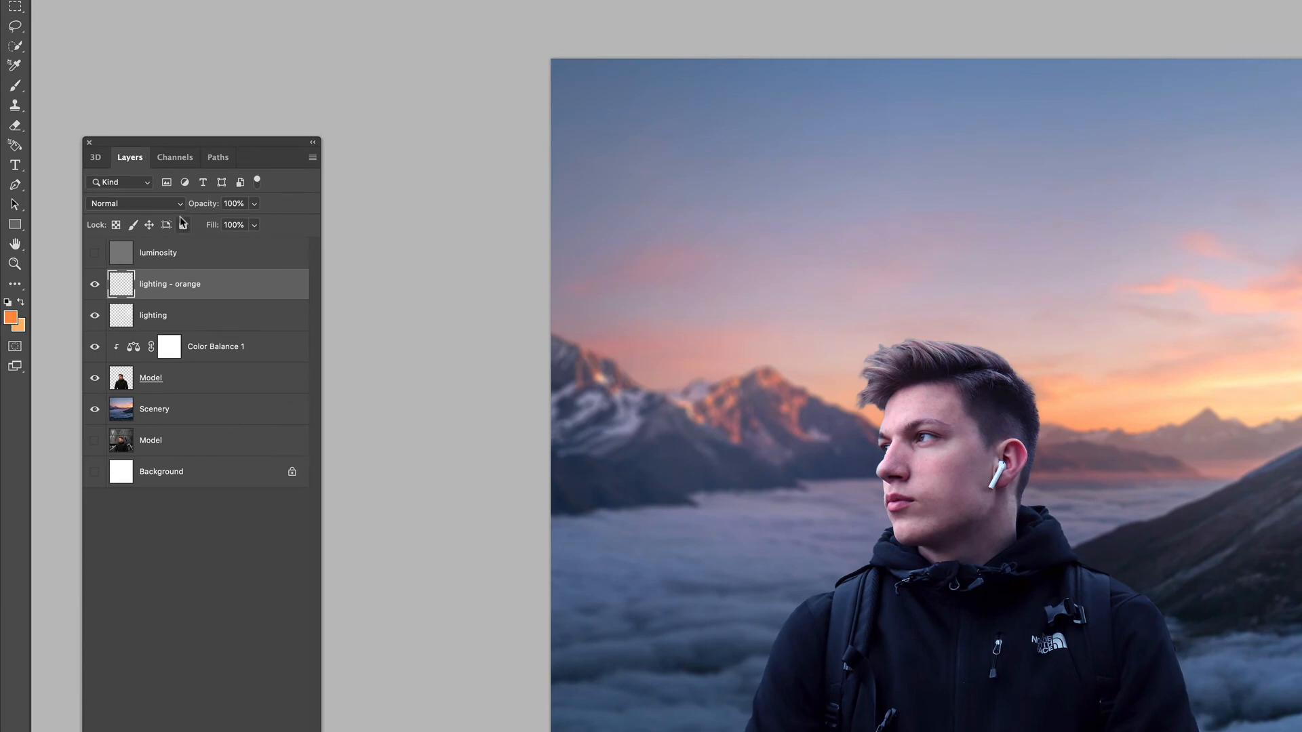
Set the "lighting - orange" layer to Soft Light and paint an orange glow over the sunset, model and mountain slope.
left_click(132, 205)
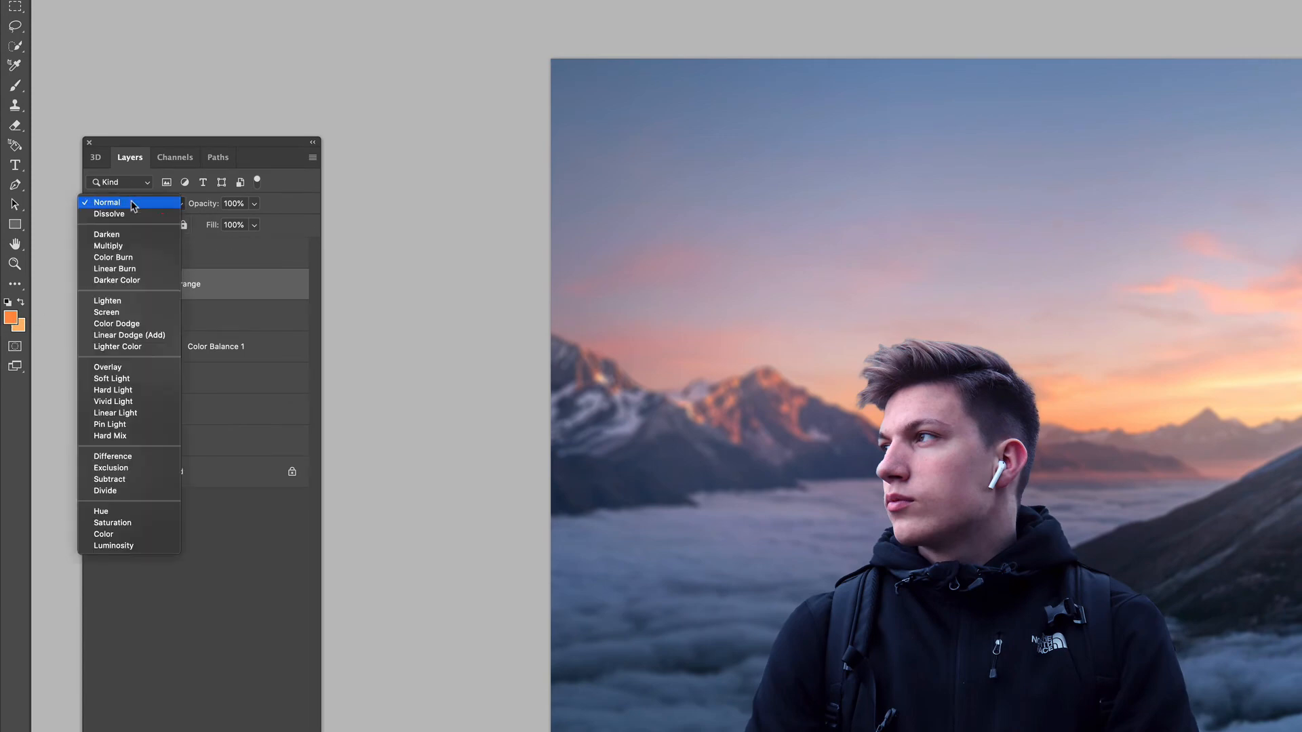
left_click(136, 378)
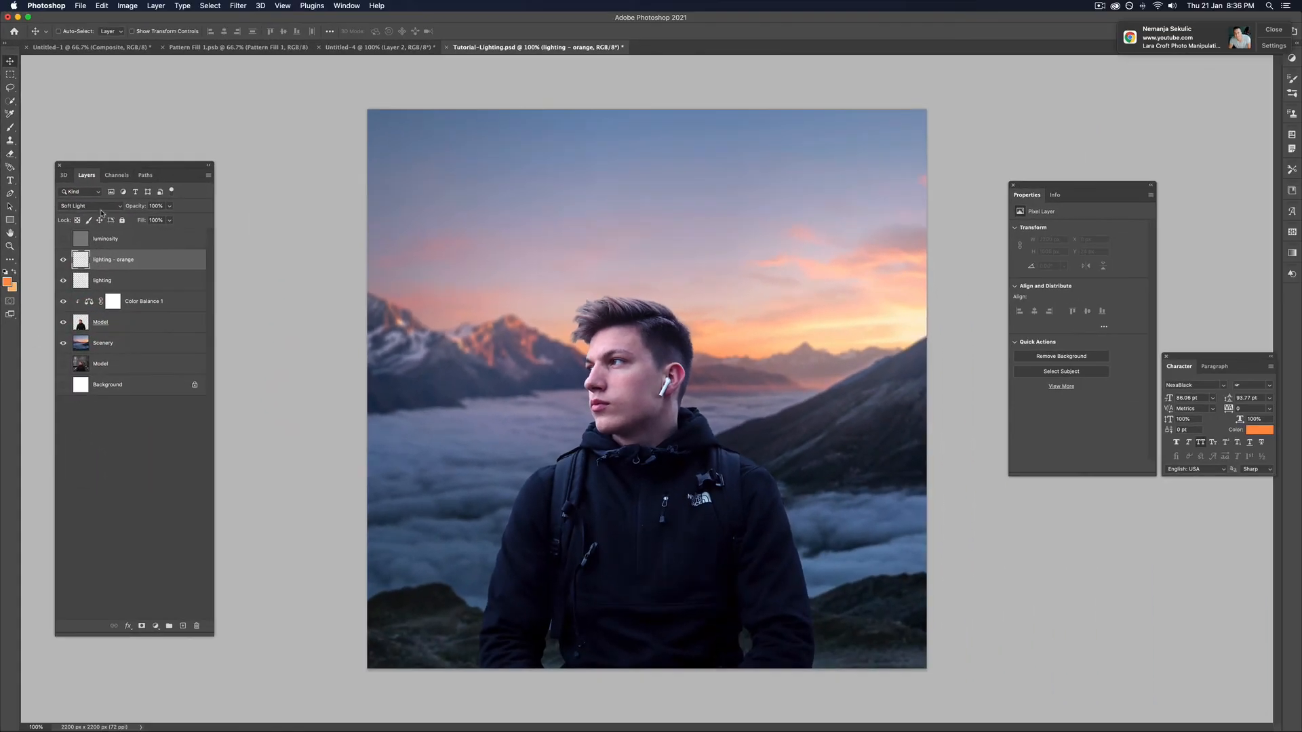
key("b")
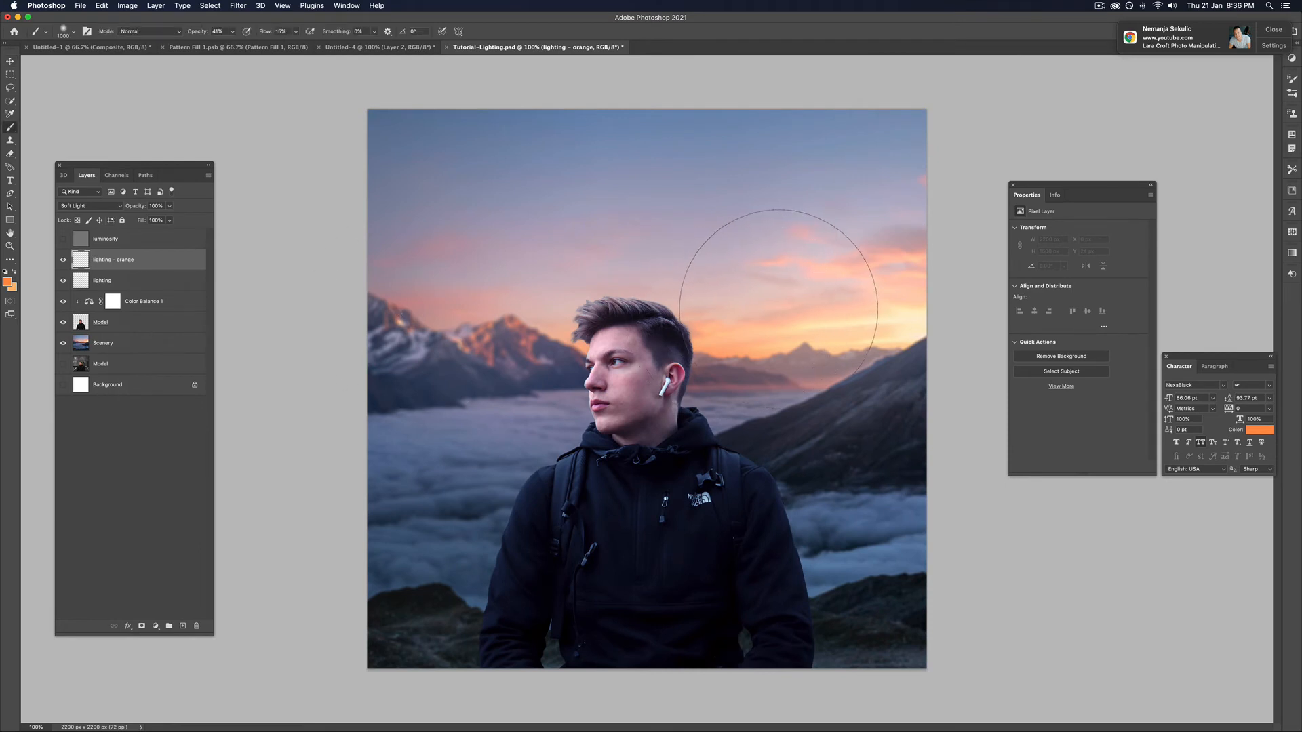
mouse_move(779, 318)
left_mouse_down()
mouse_move(800, 320)
mouse_move(766, 324)
mouse_move(804, 317)
left_mouse_up()
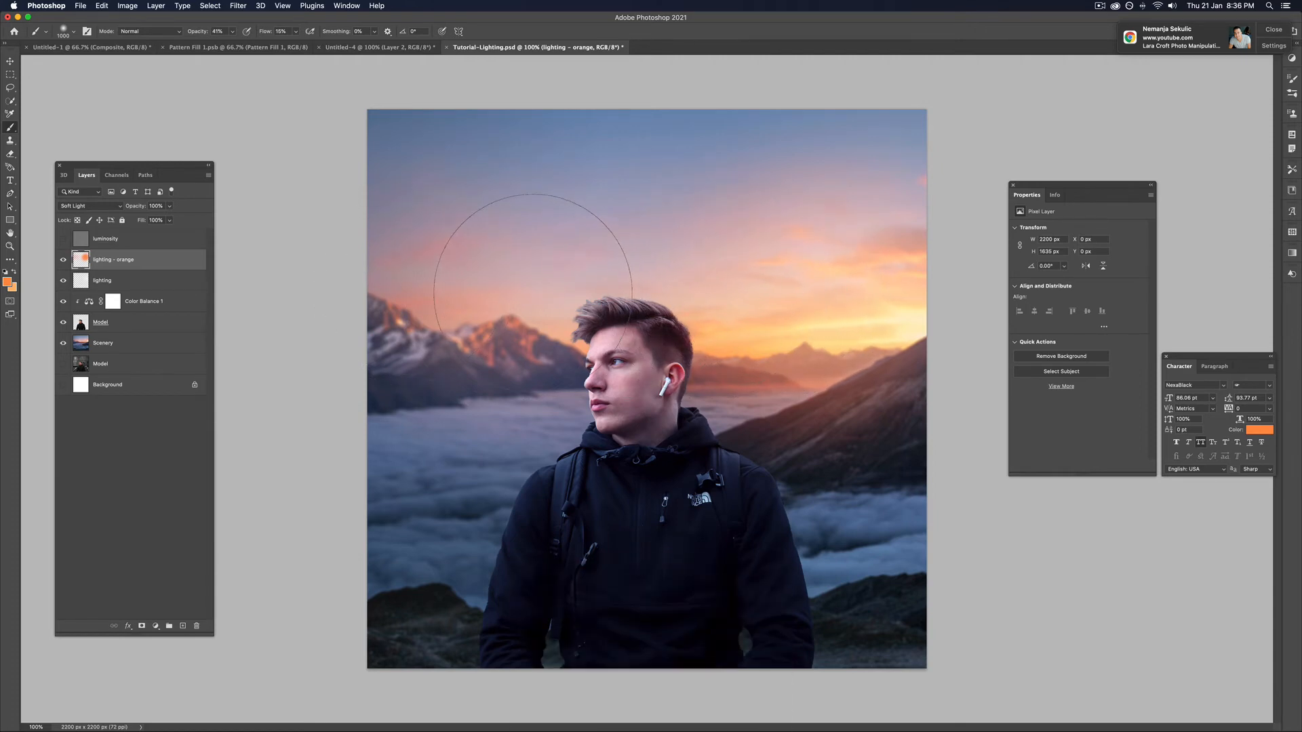
left_click_drag(876, 396, 854, 367)
key("v")
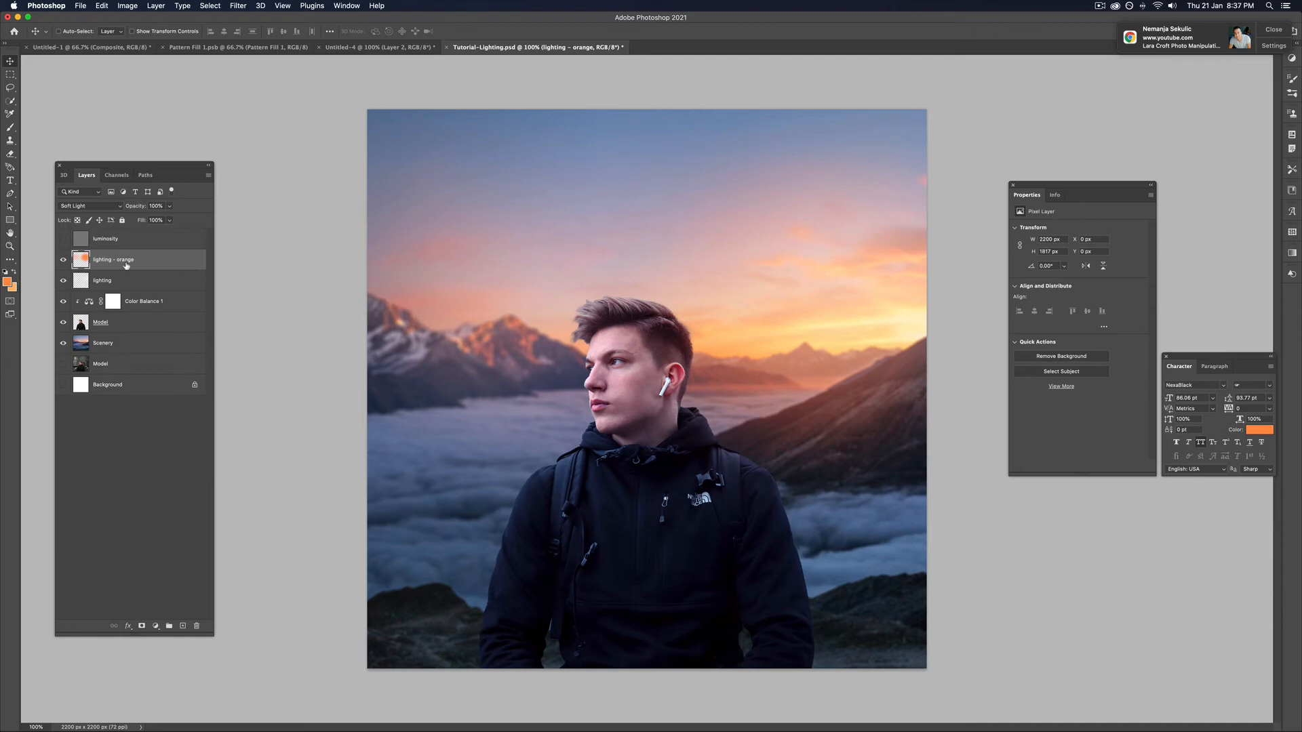
Add a new layer named "lighting - blues" above the "lighting - orange" layer.
left_click(181, 627)
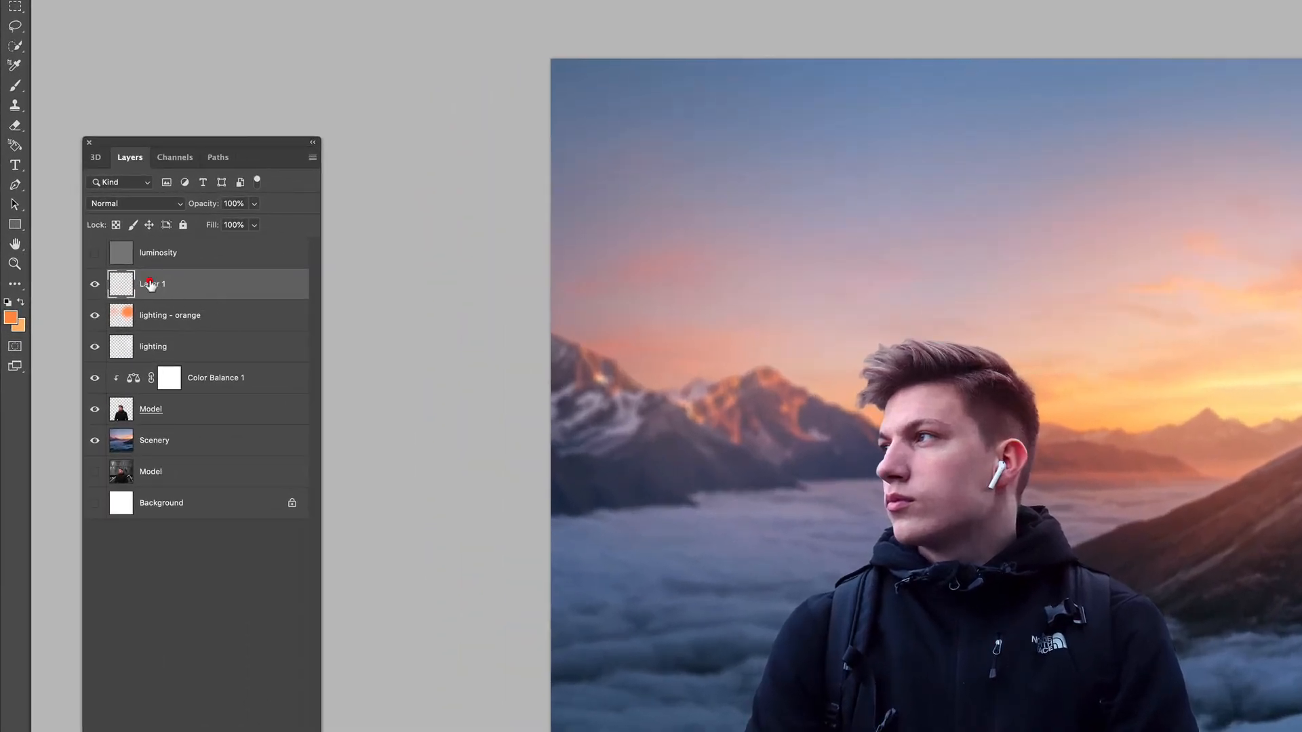
double_click(151, 285)
type("lighting - blues")
key("Return")
Sample the blue of the upper sky as the foreground color and shift it to a more saturated blue.
left_click(11, 318)
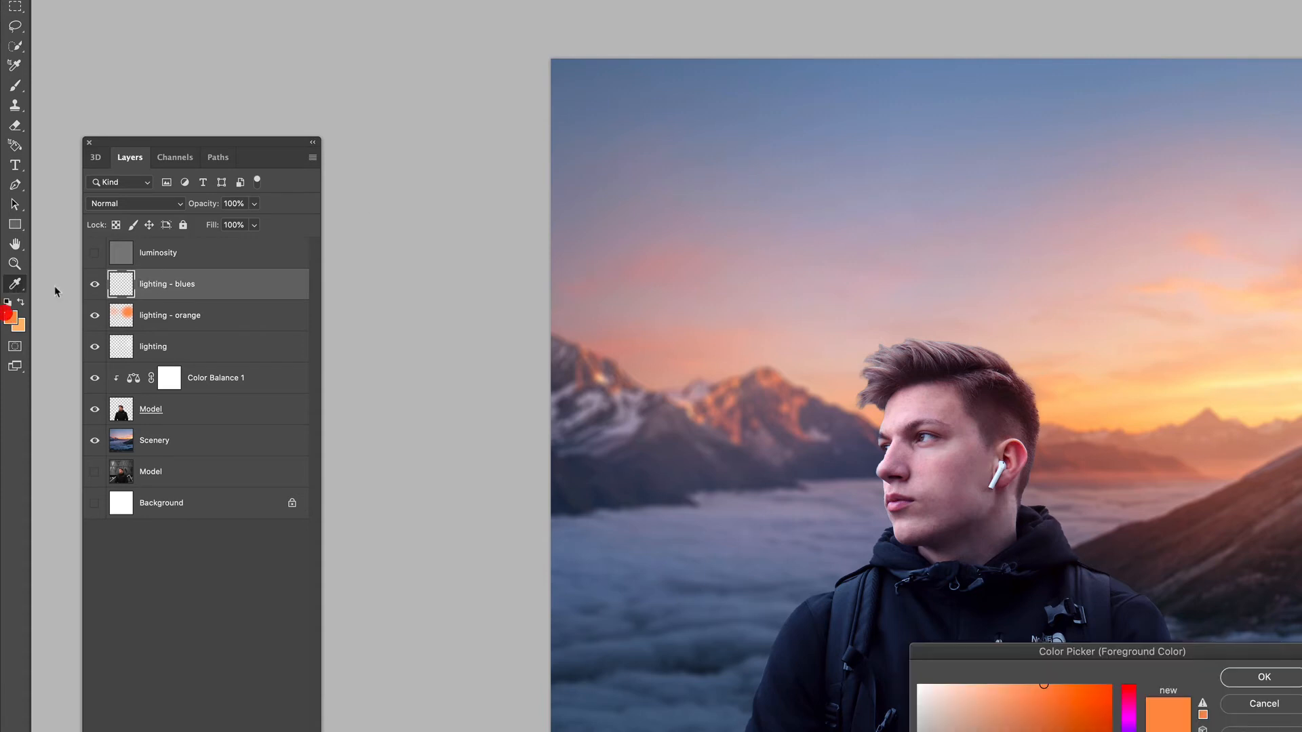
left_click(696, 75)
mouse_move(1008, 730)
left_mouse_down()
mouse_move(1010, 717)
mouse_move(1041, 720)
left_mouse_up()
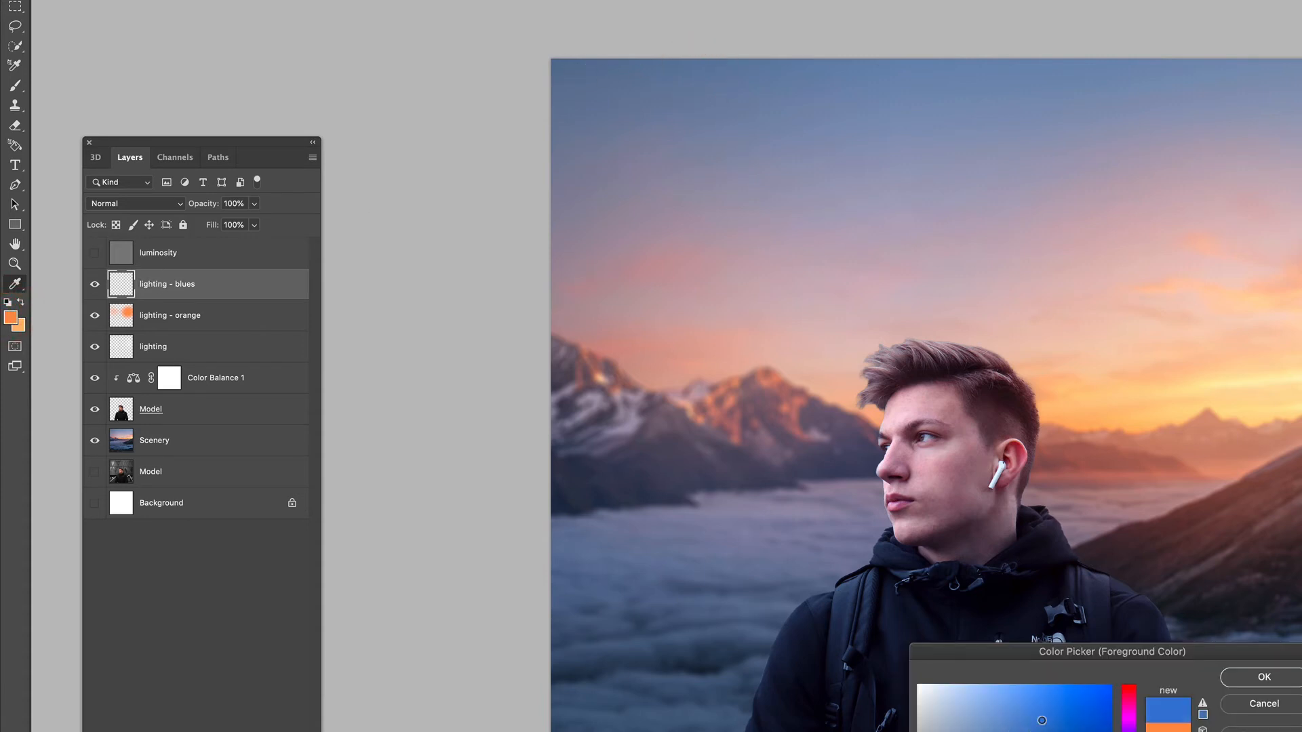
left_click(1263, 677)
Set the "lighting - blues" layer to Soft Light and paint blue across the upper part of the sky.
left_click(139, 203)
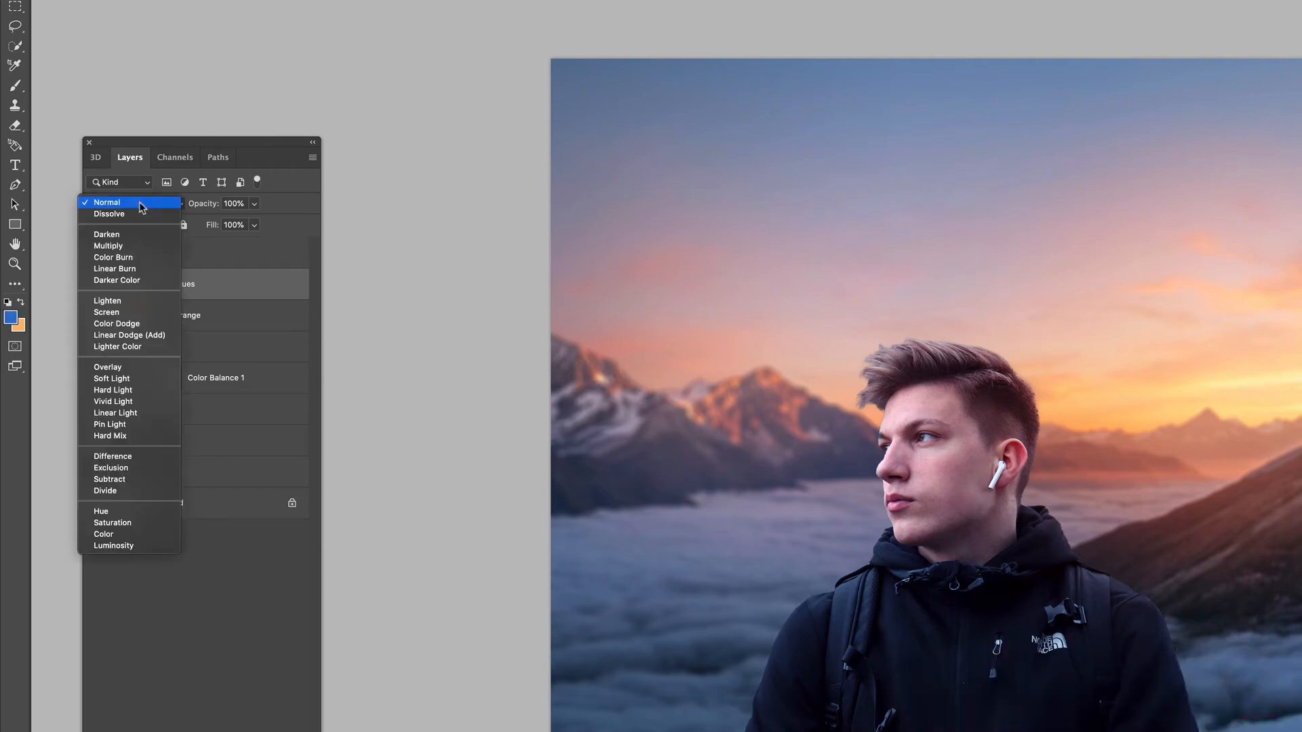
left_click(135, 378)
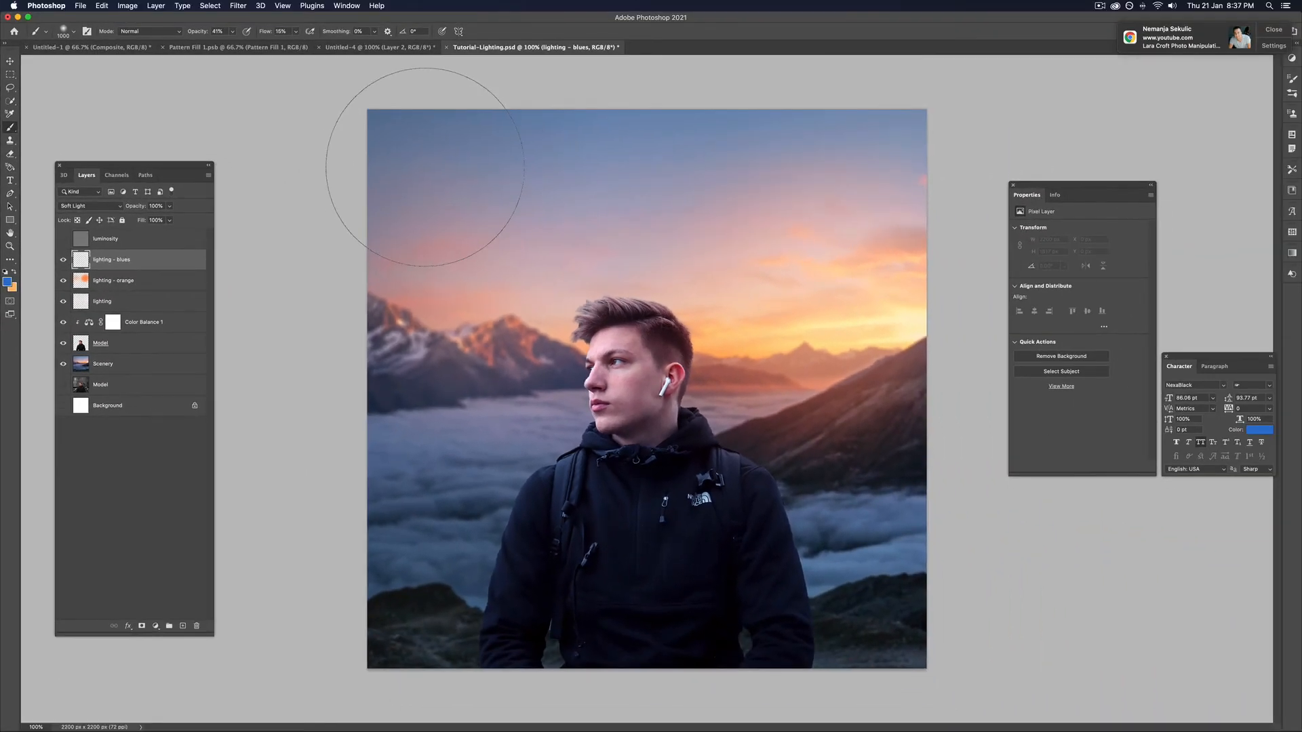
mouse_move(425, 167)
left_mouse_down()
mouse_move(503, 166)
mouse_move(488, 182)
mouse_move(592, 183)
mouse_move(879, 147)
mouse_move(763, 167)
mouse_move(454, 153)
mouse_move(405, 165)
mouse_move(369, 192)
left_mouse_up()
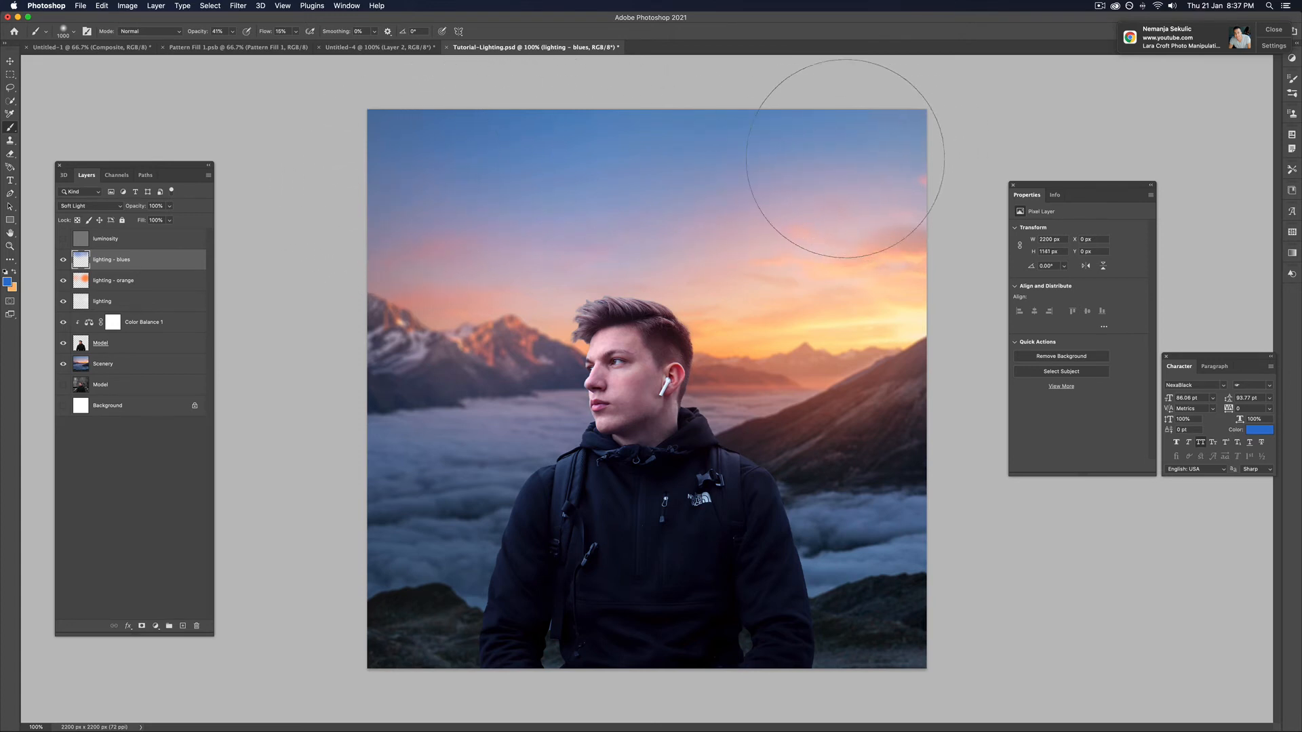
key("v")
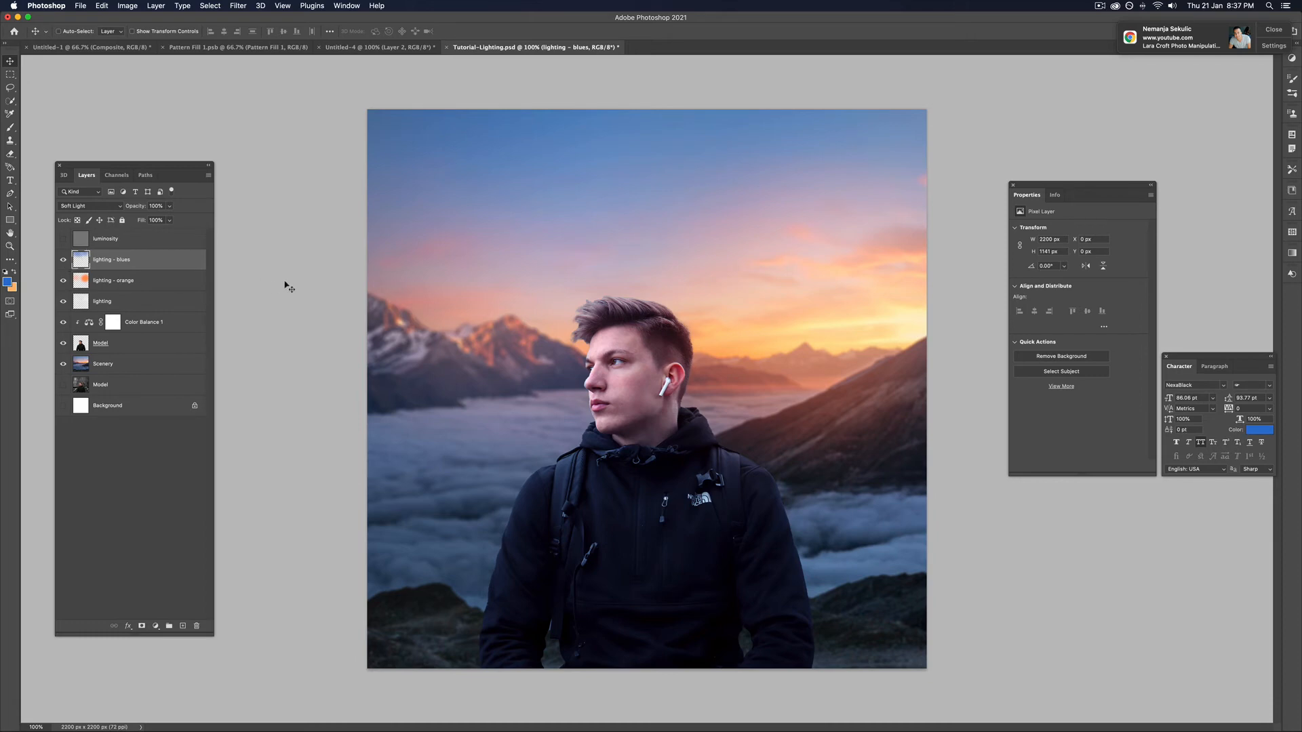
Show the luminosity layer briefly to check how the model's colors match the scenery, and hide it again.
left_click(64, 238)
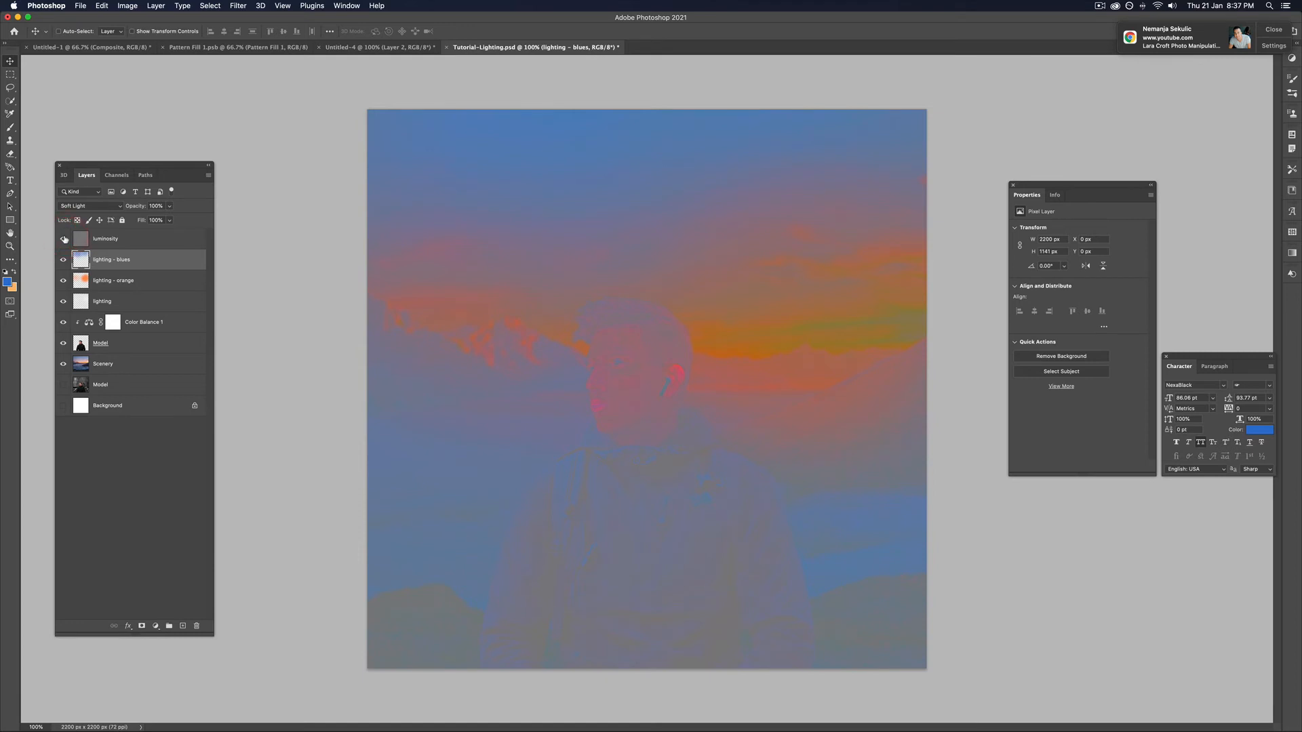
left_click(63, 238)
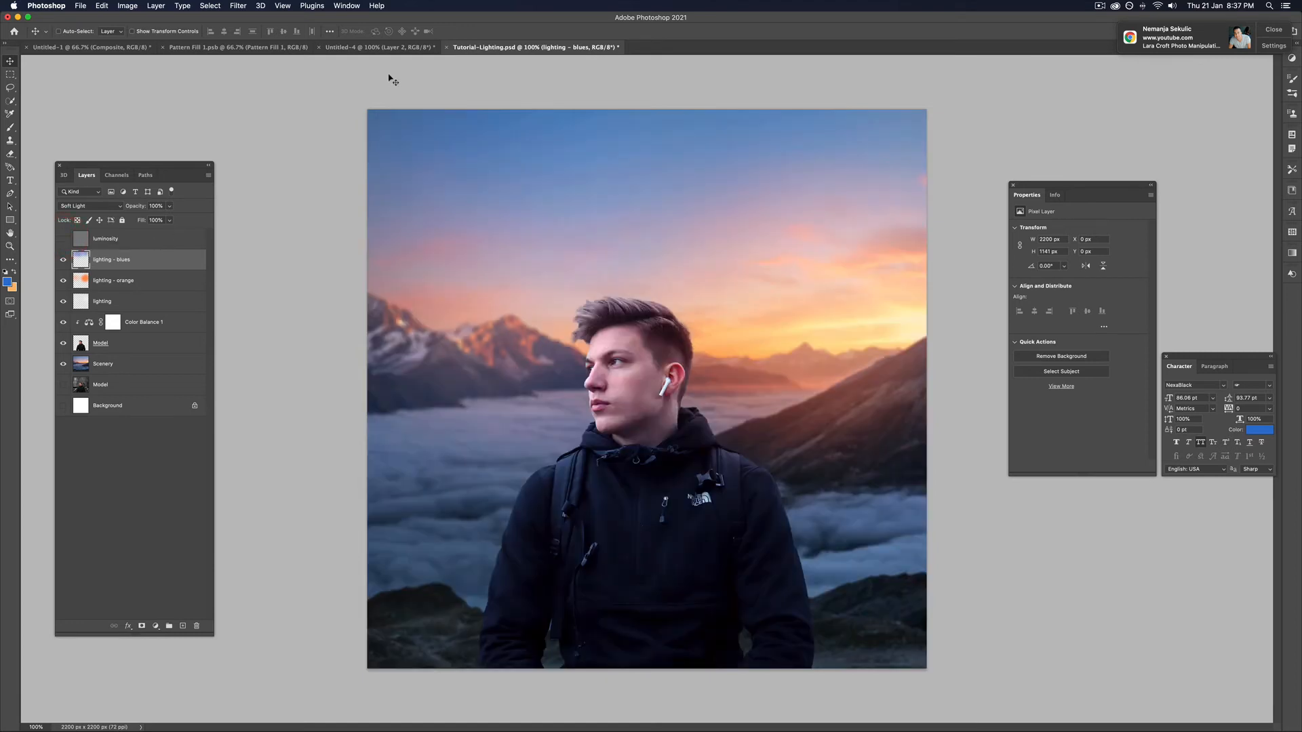
Switch to the Untitled-4 portrait document and delete Layer 2.
left_click(378, 47)
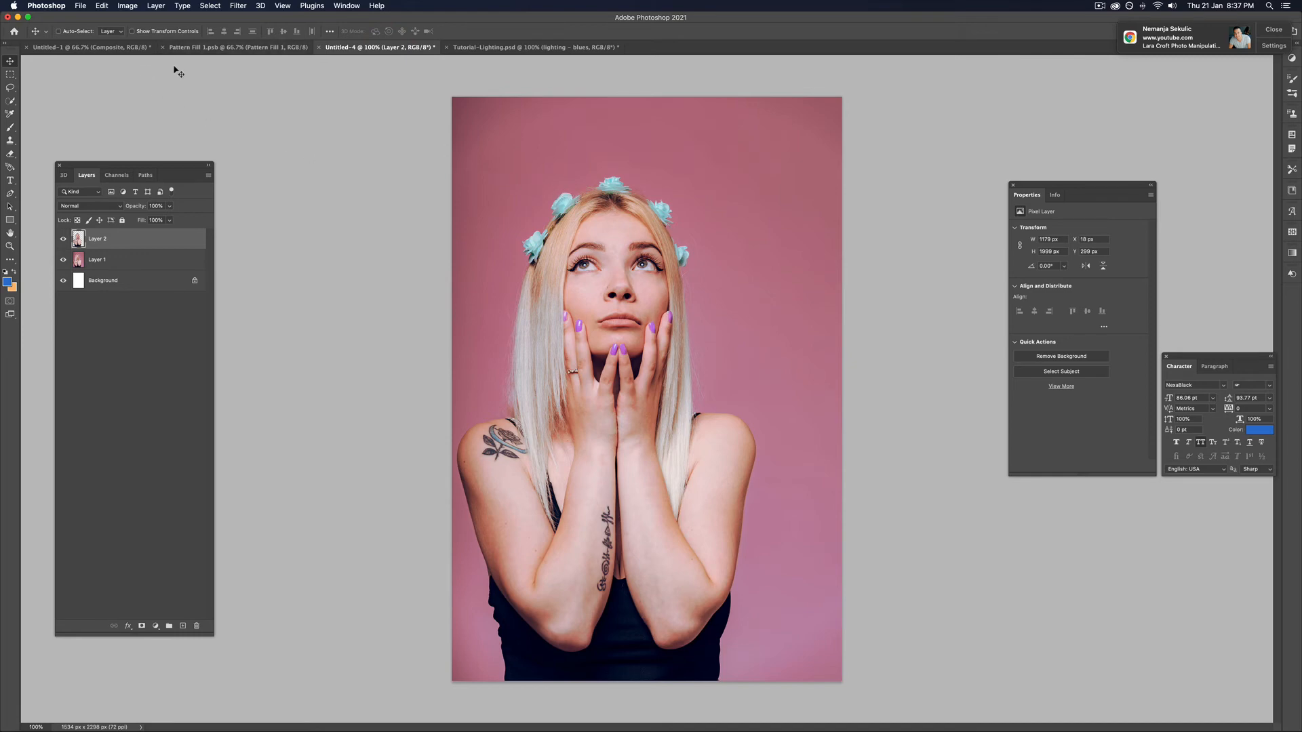
key("BackSpace")
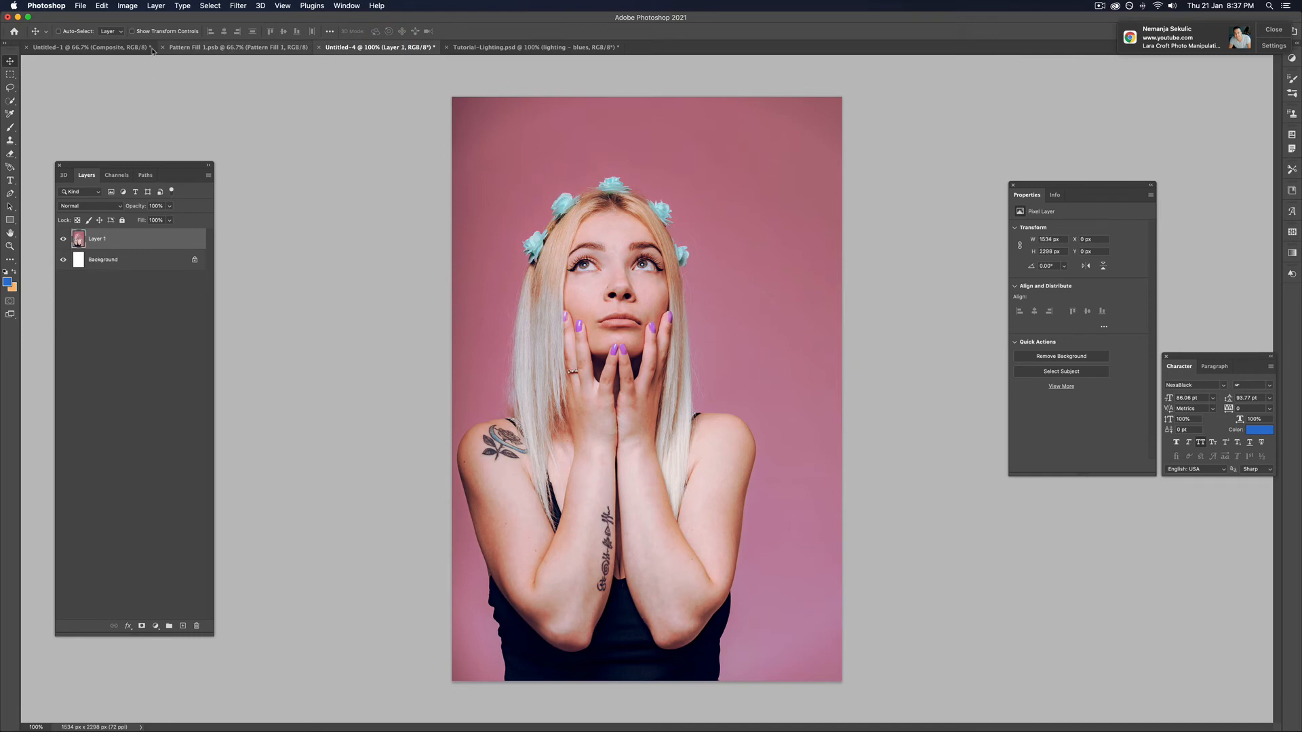
Switch to the Untitled-1 document and delete the Composite group, the Curves 1 layer and the Pattern Fill 1 layer.
left_click(95, 47)
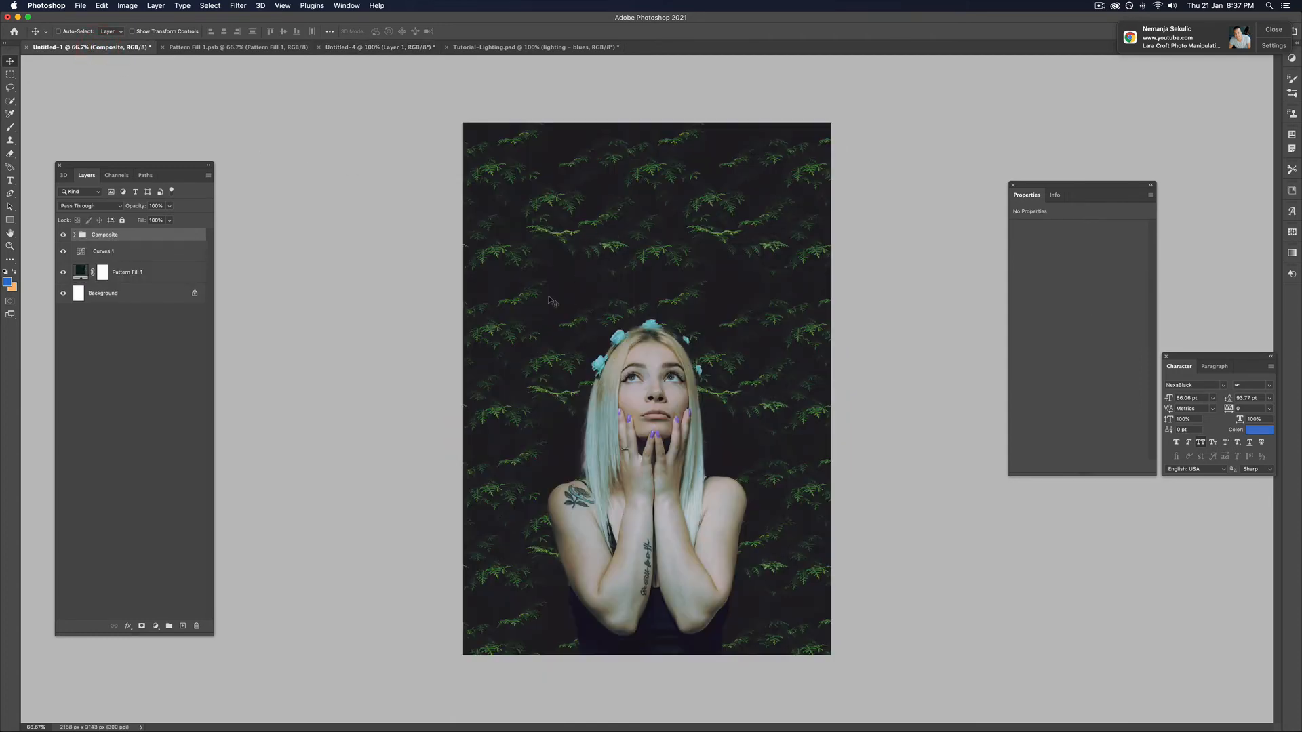
left_click(147, 253, "shift")
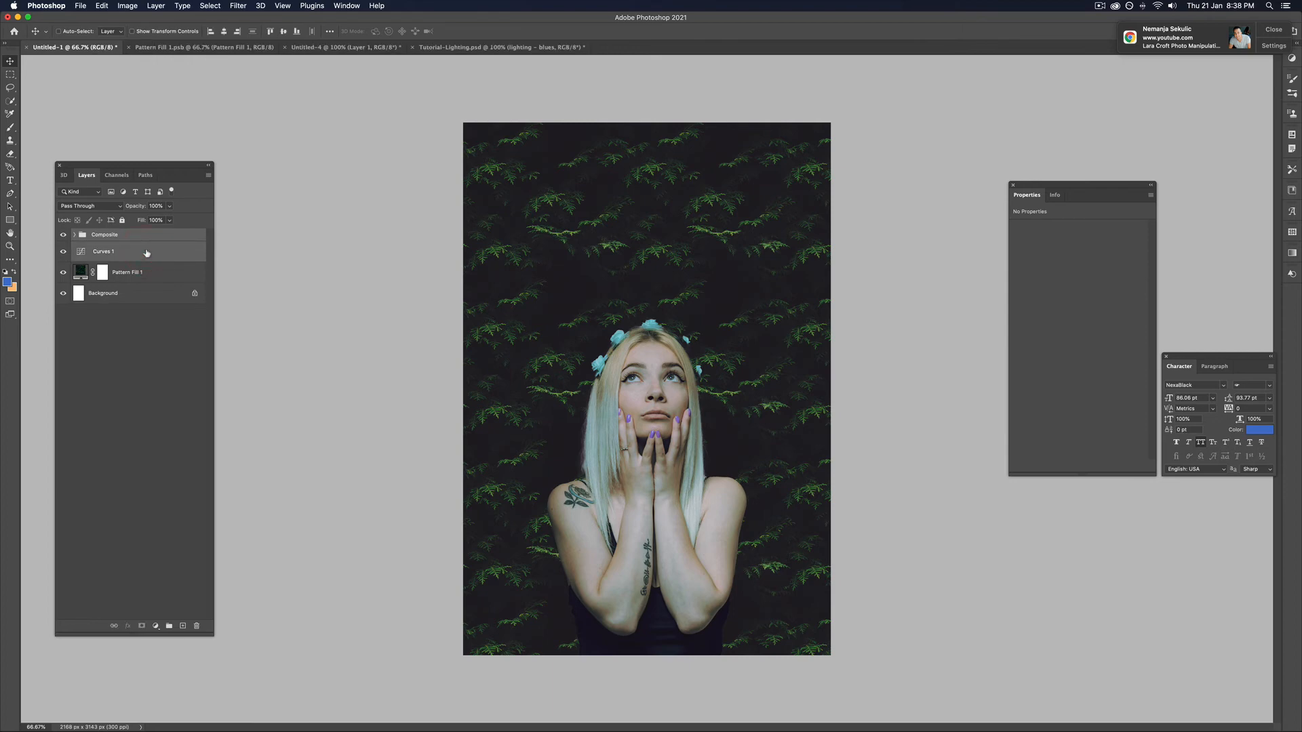
key("Delete")
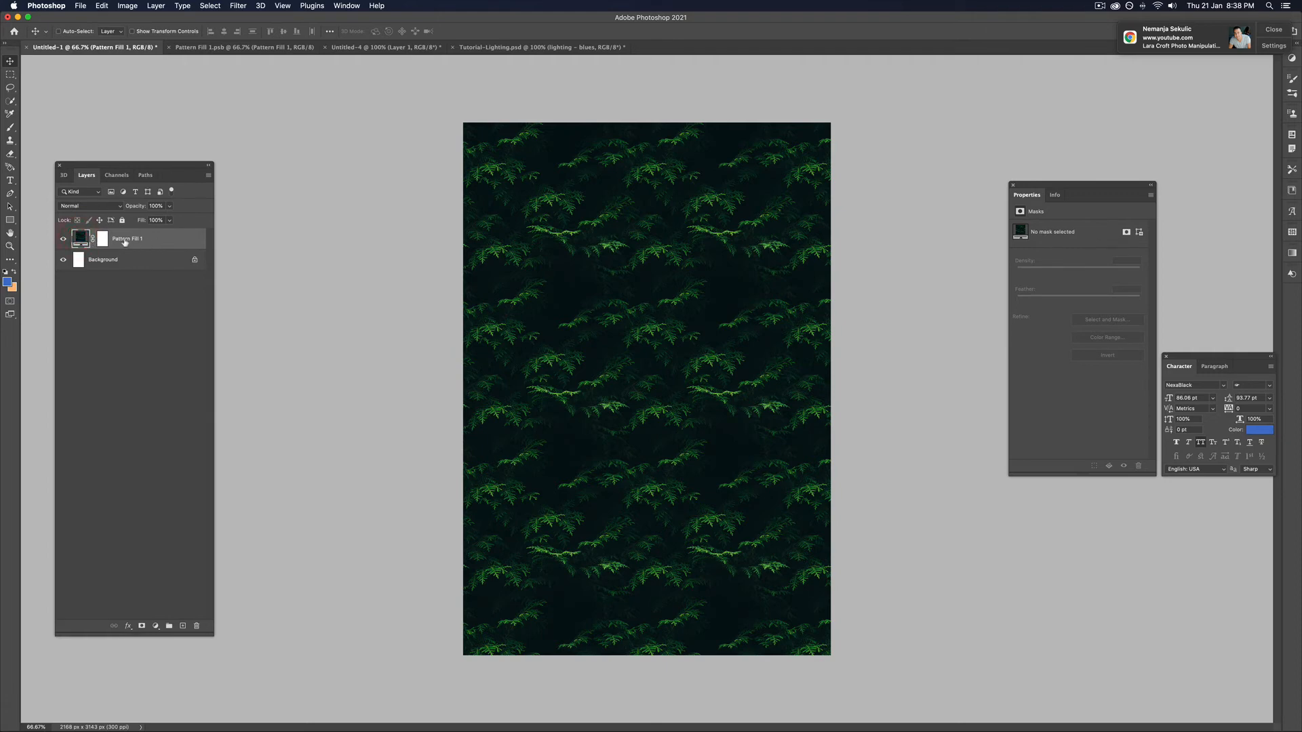
key("Delete")
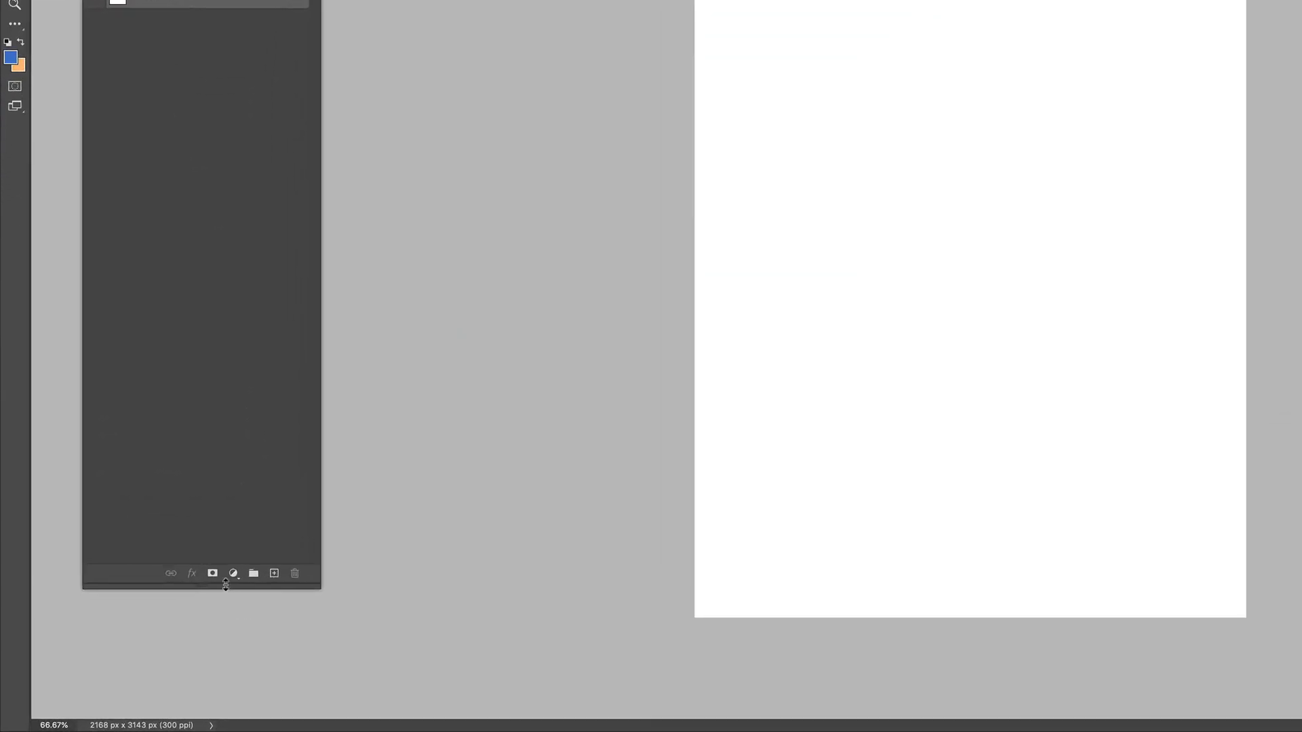
Add a pattern fill layer using the second pattern in the Trees group, the dark fern-like branches.
left_click(232, 575)
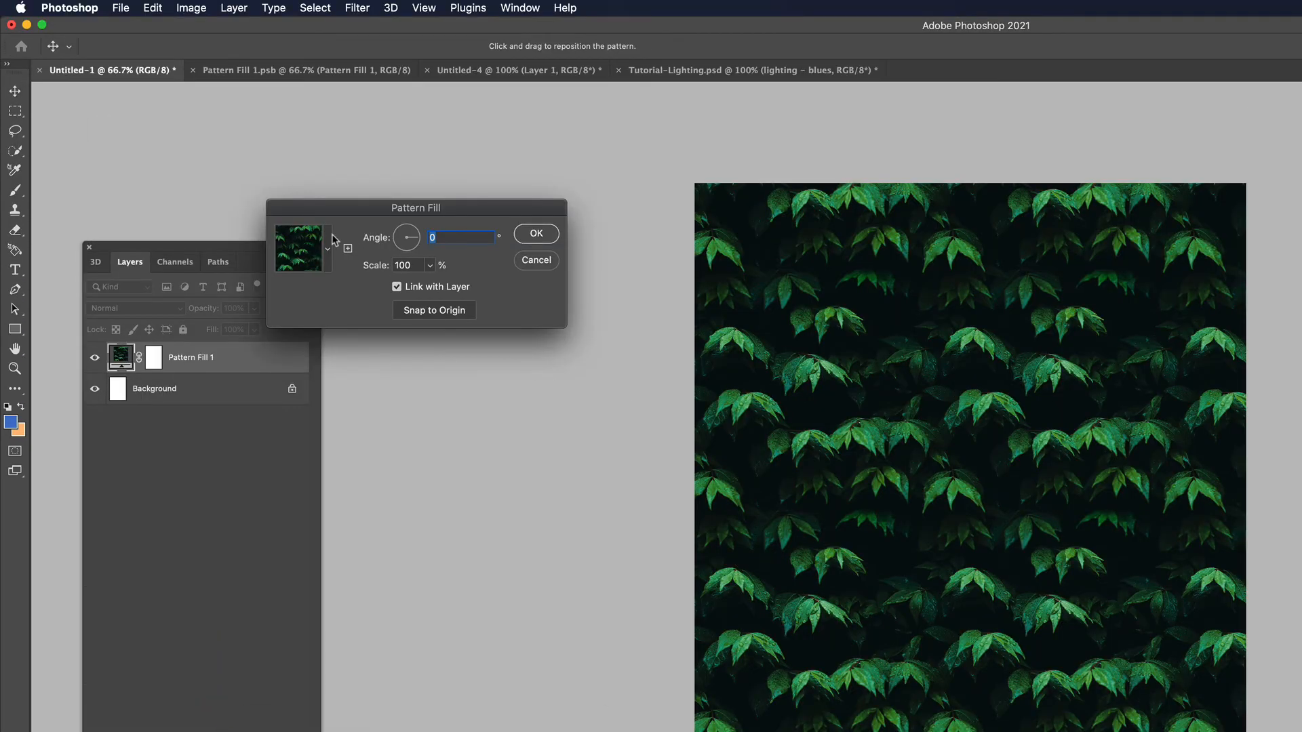
left_click(314, 242)
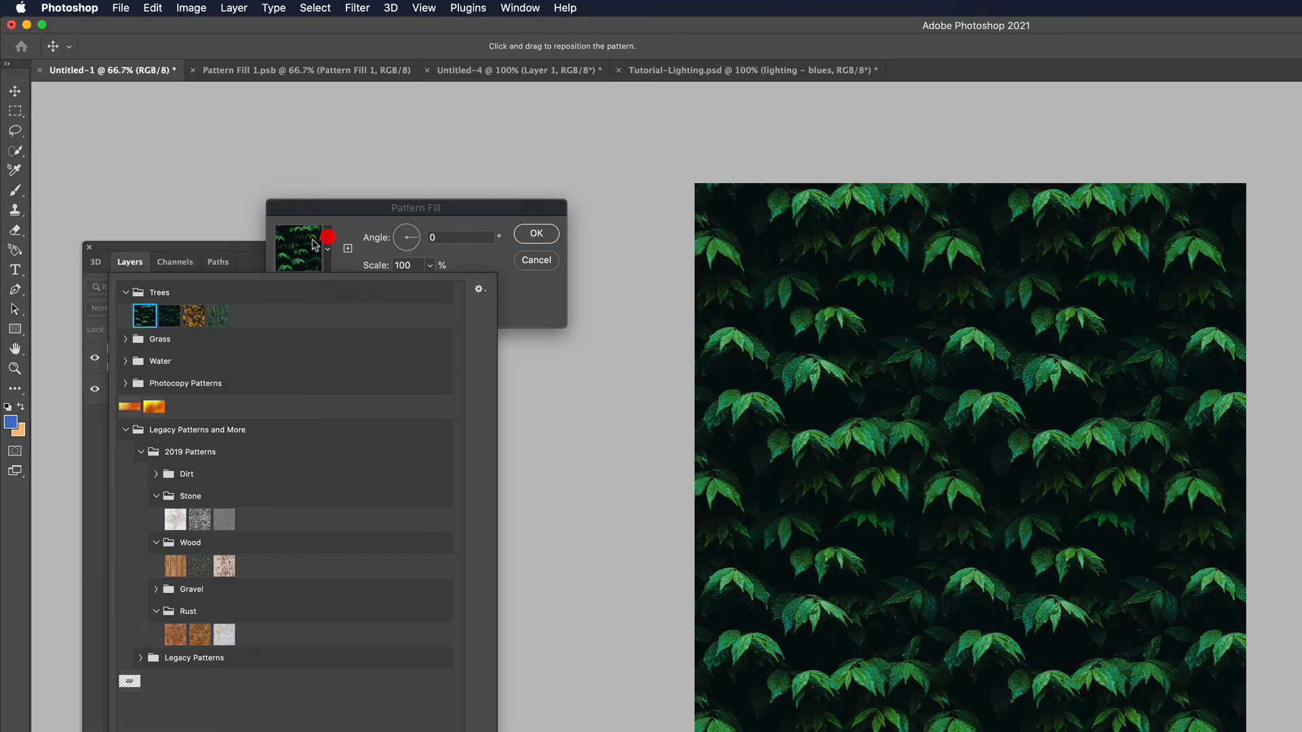
left_click(169, 315)
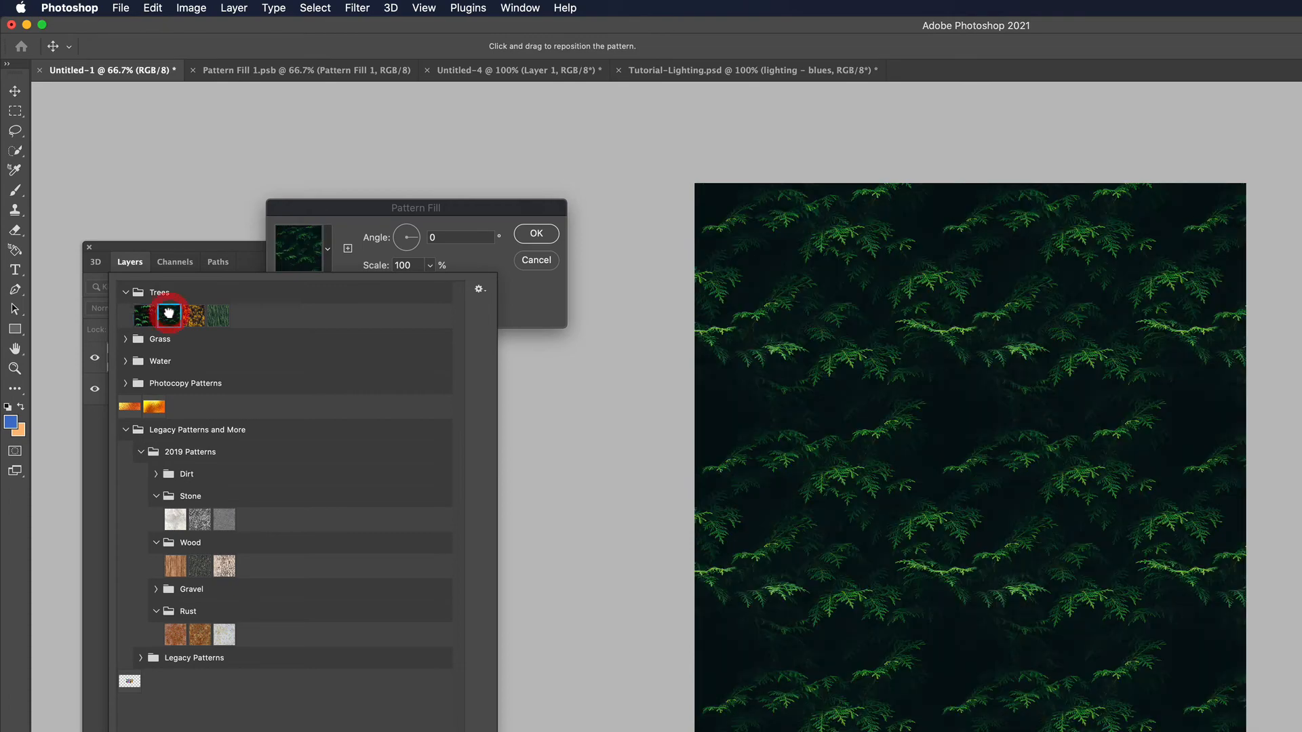
left_click(536, 233)
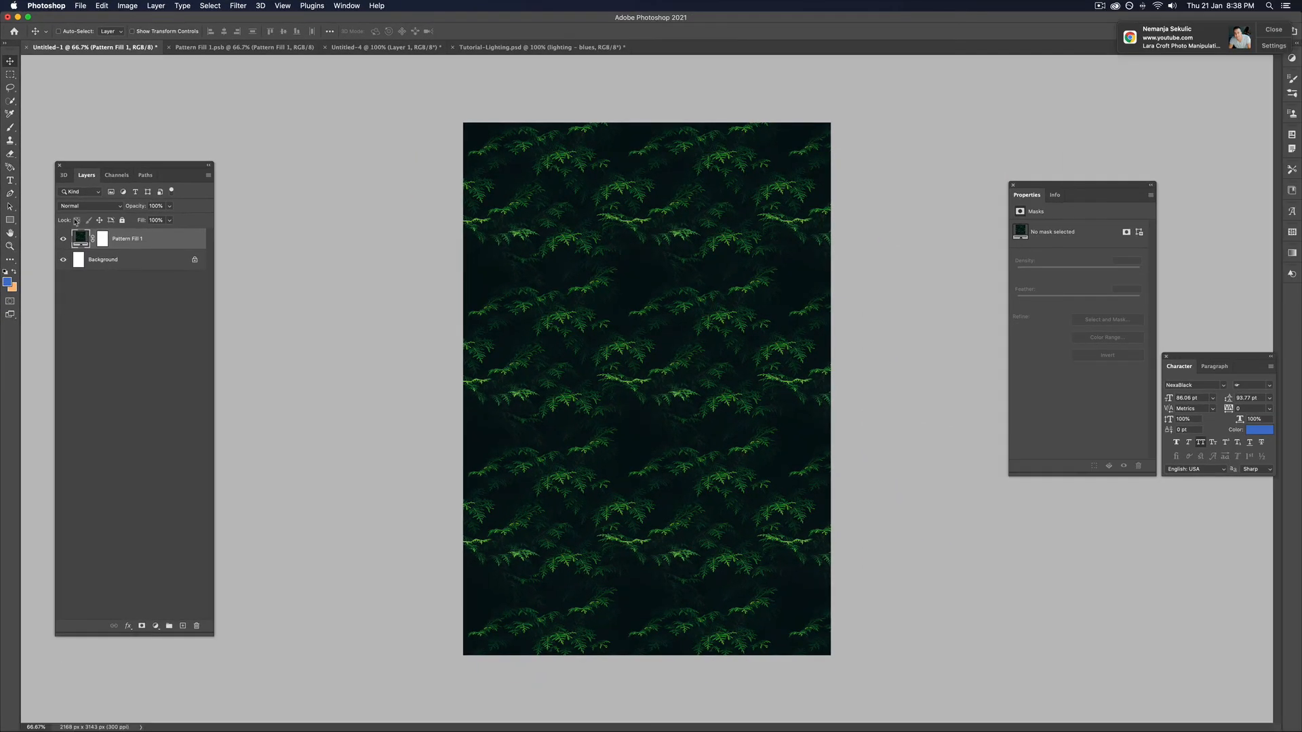
Select the woman in the Untitled-4 portrait with Select Subject and copy her onto a new layer.
left_click(377, 49)
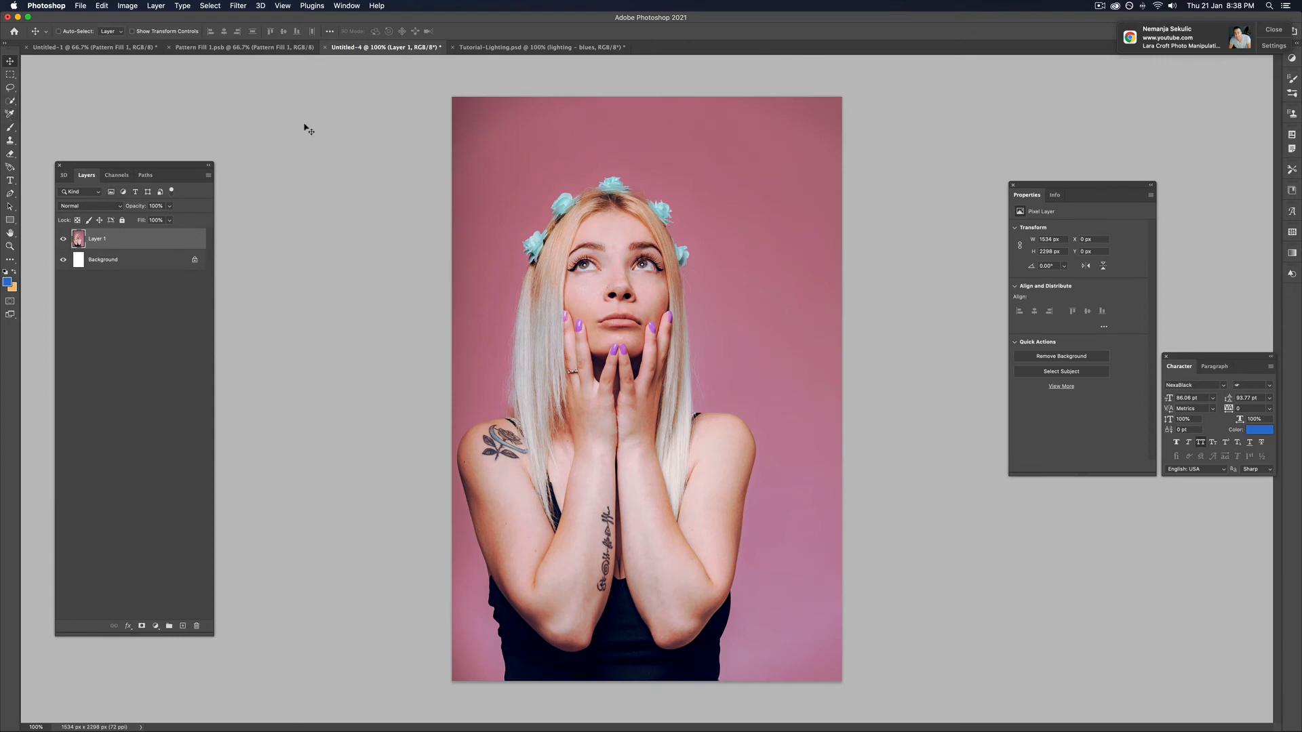
left_click(13, 101)
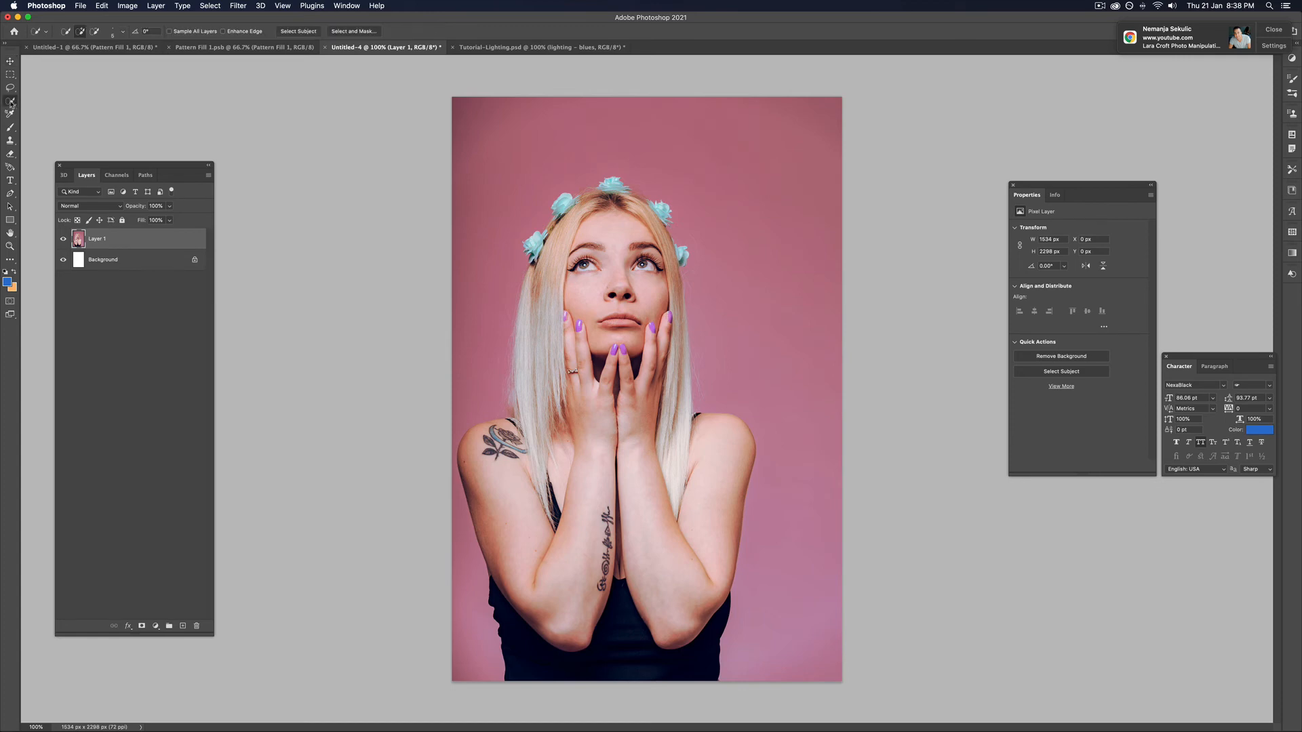
left_click(309, 32)
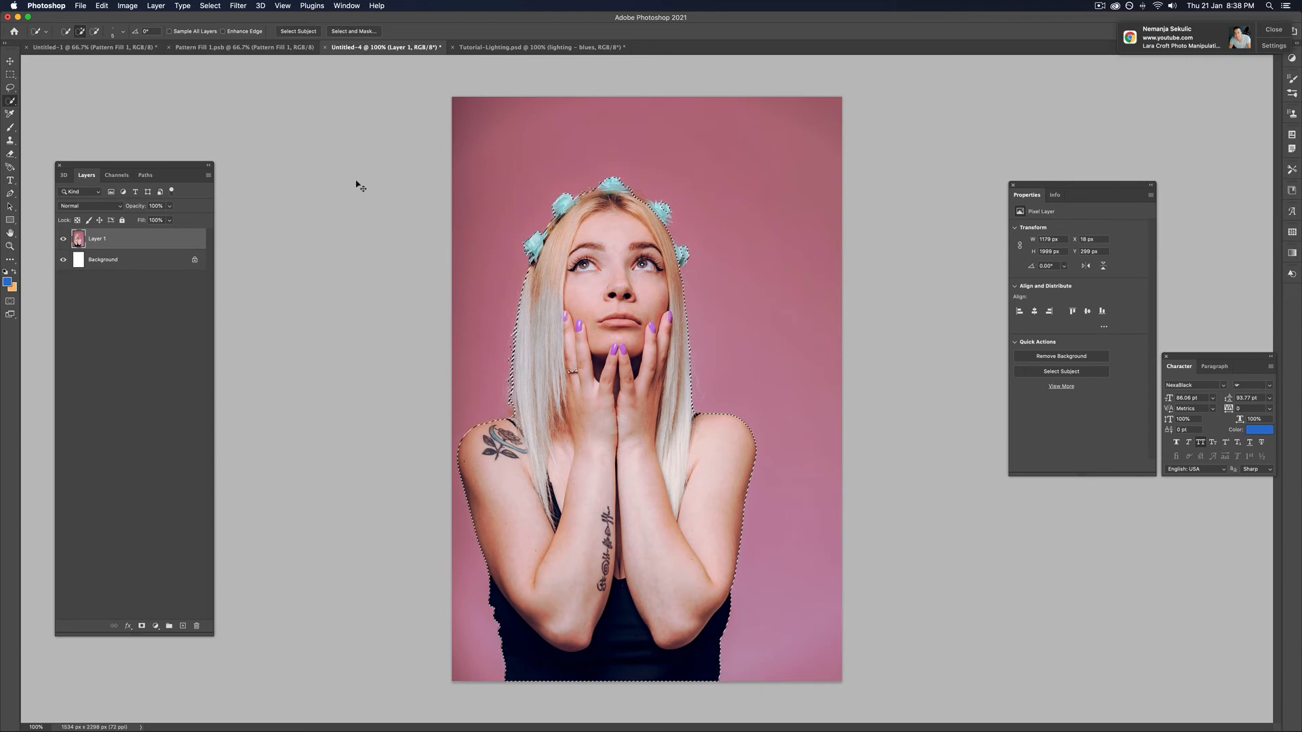
key("super+j")
Move the cut-out woman into Untitled-1 at the bottom centre of the canvas and rename her layer "model".
key("v")
left_click_drag(631, 339, 99, 49)
left_click_drag(590, 382, 605, 437)
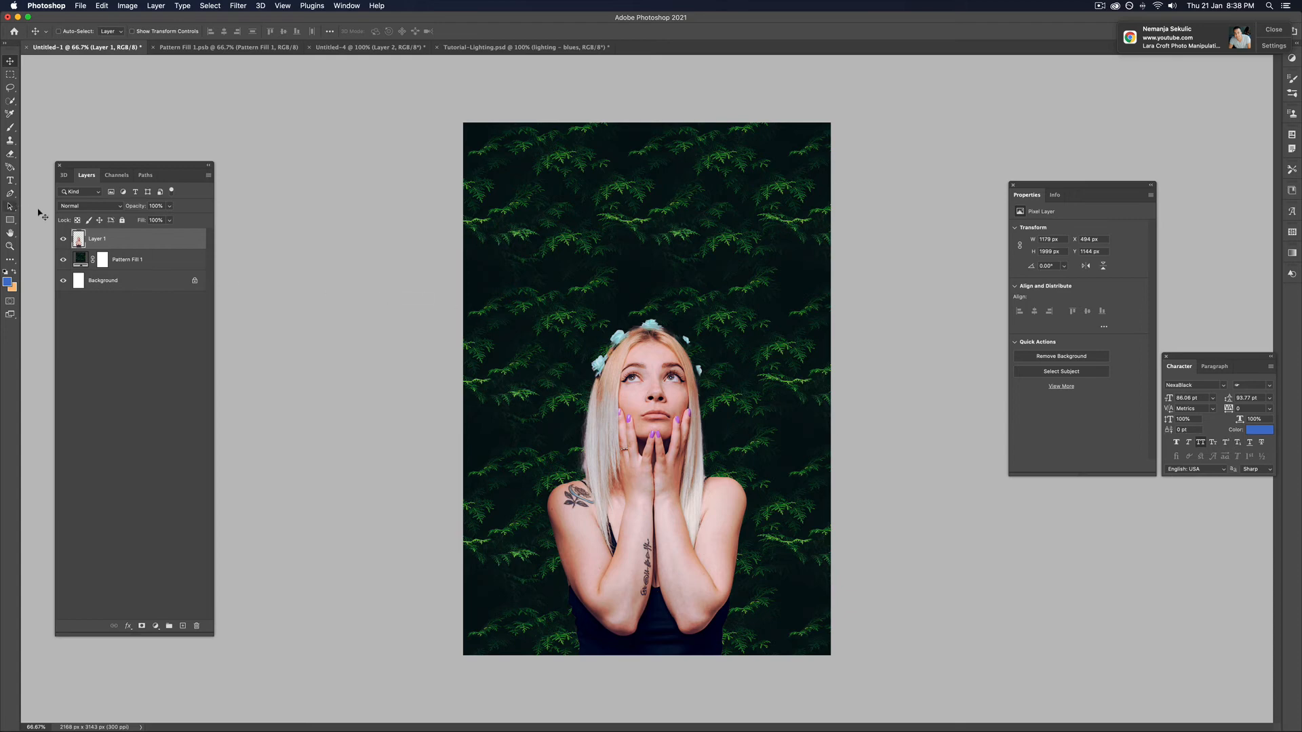
double_click(99, 241)
type("model")
key("Return")
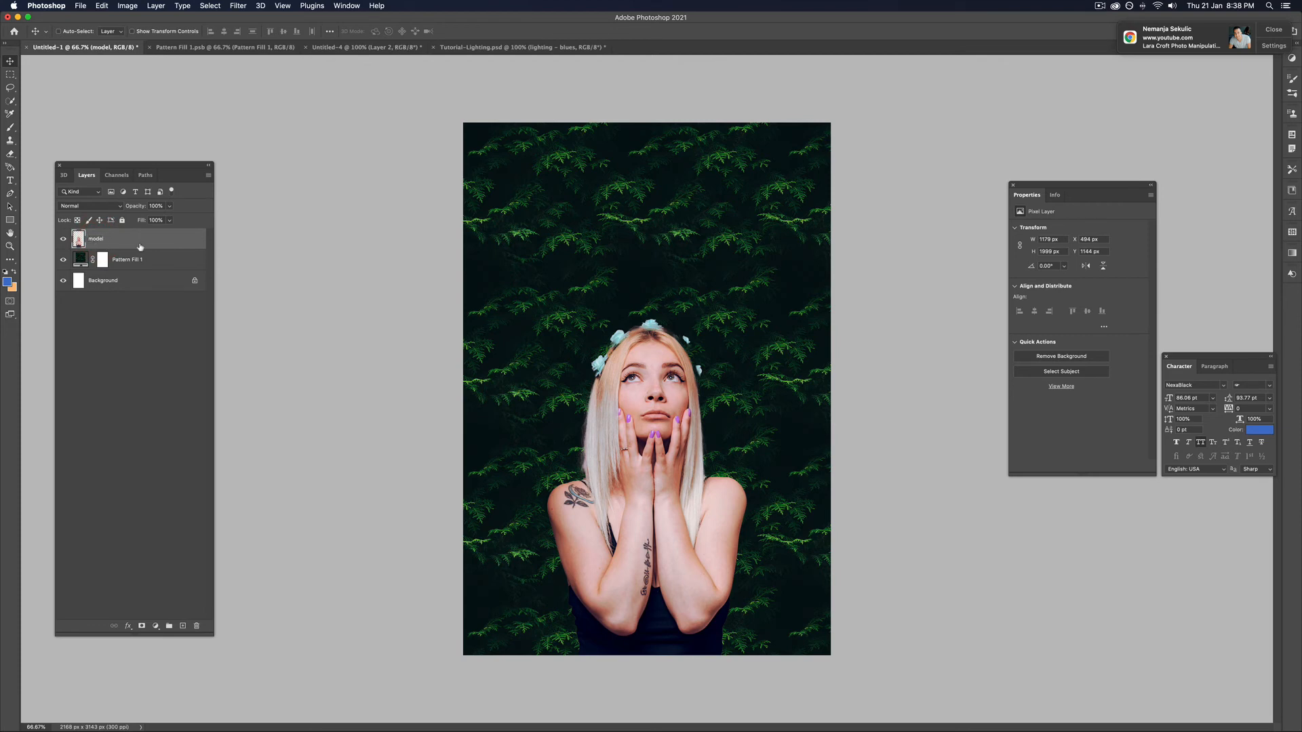
Add a layer named "luminosity" above the model, set its blend mode to Luminosity and fill it with 50% Gray.
left_click(182, 625)
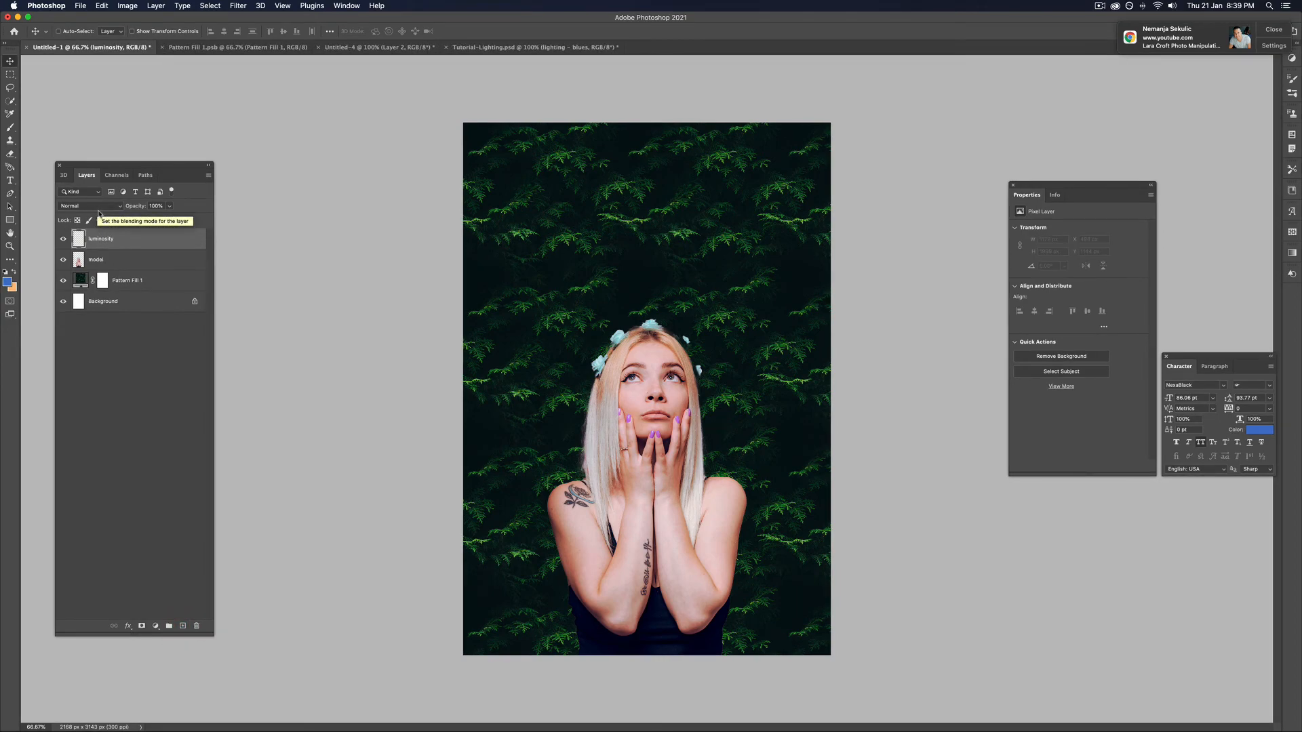
left_click(103, 206)
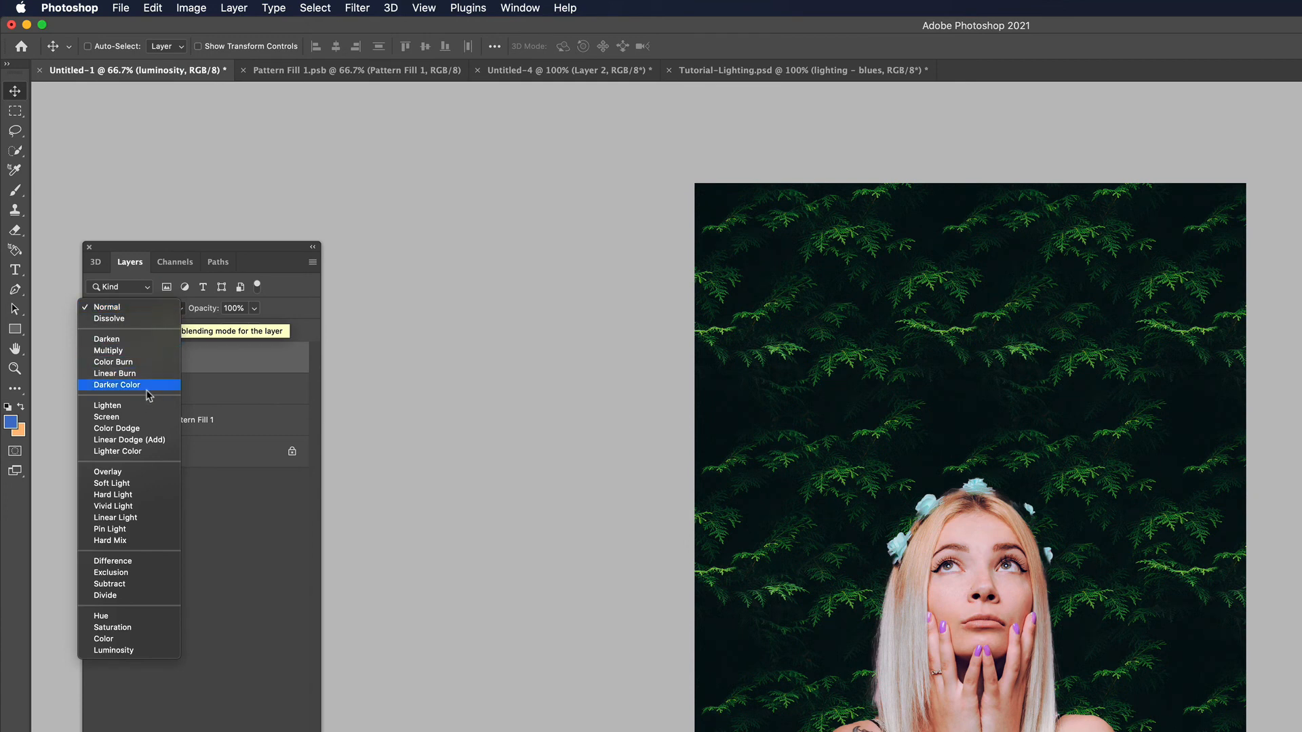
left_click(136, 650)
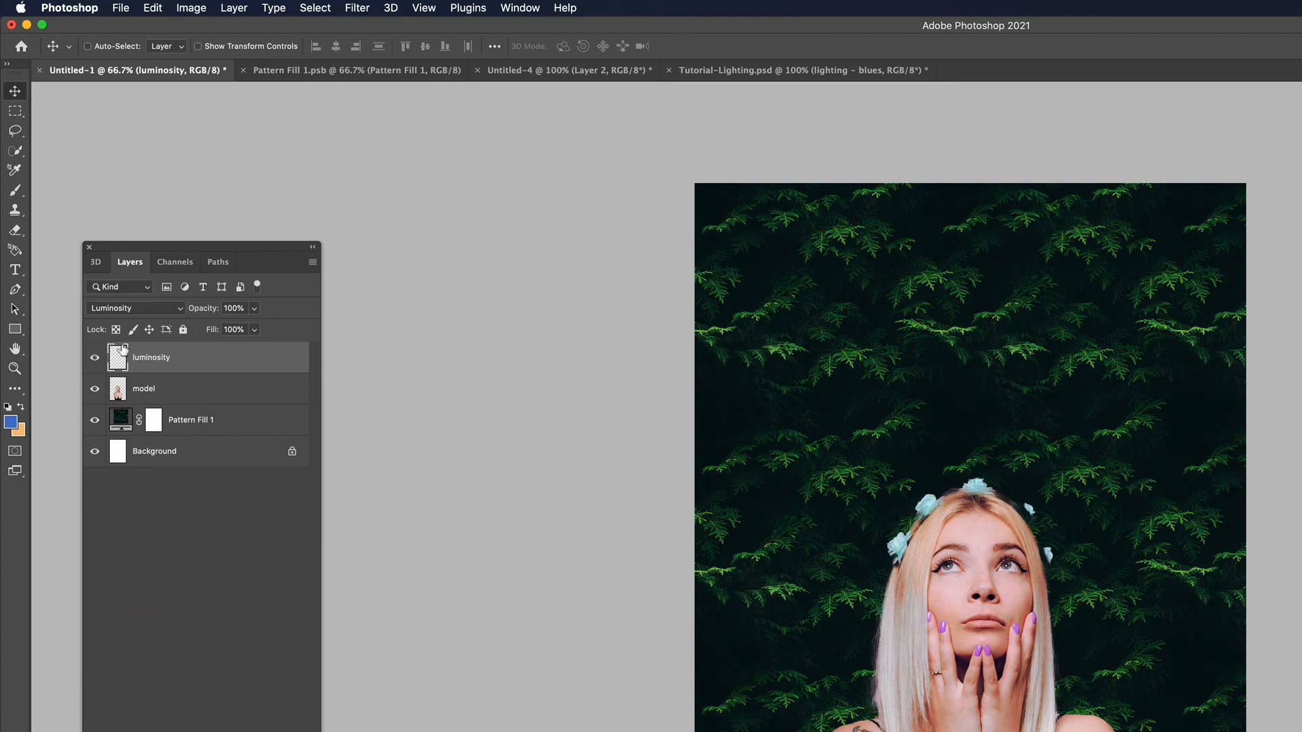
left_click(153, 8)
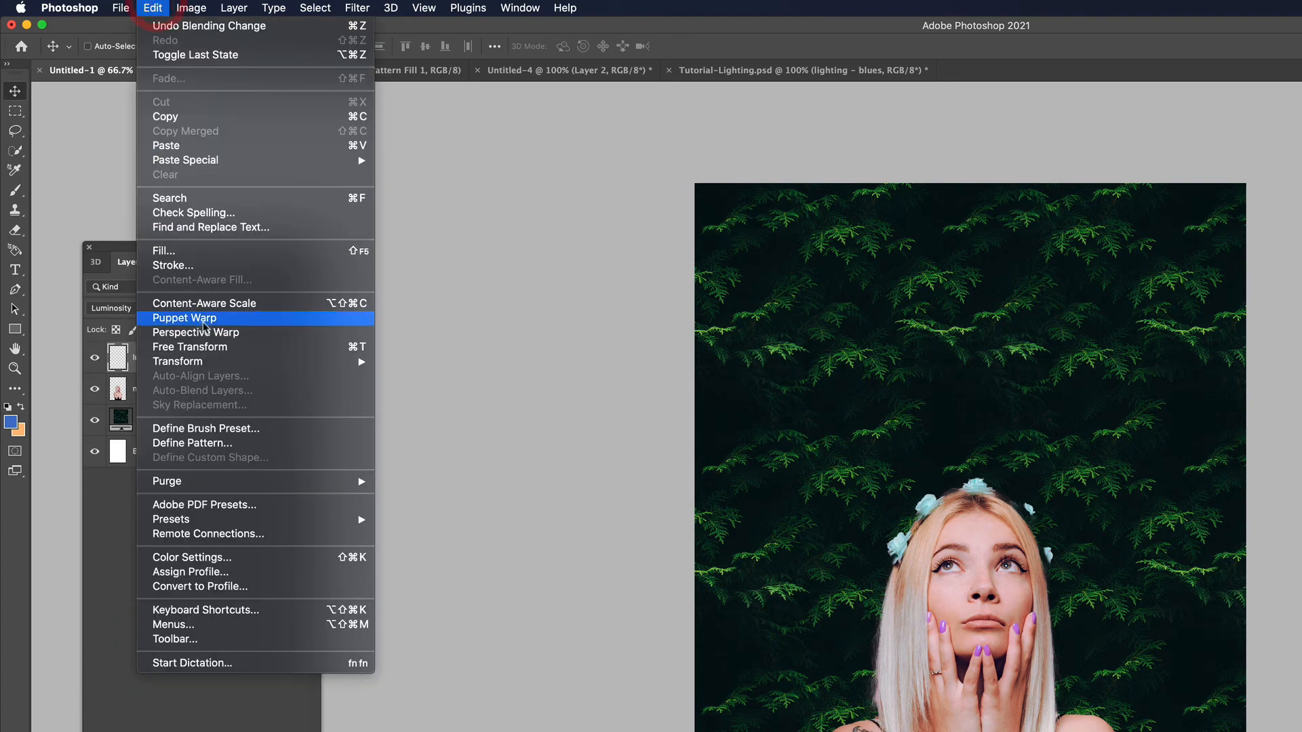
left_click(232, 251)
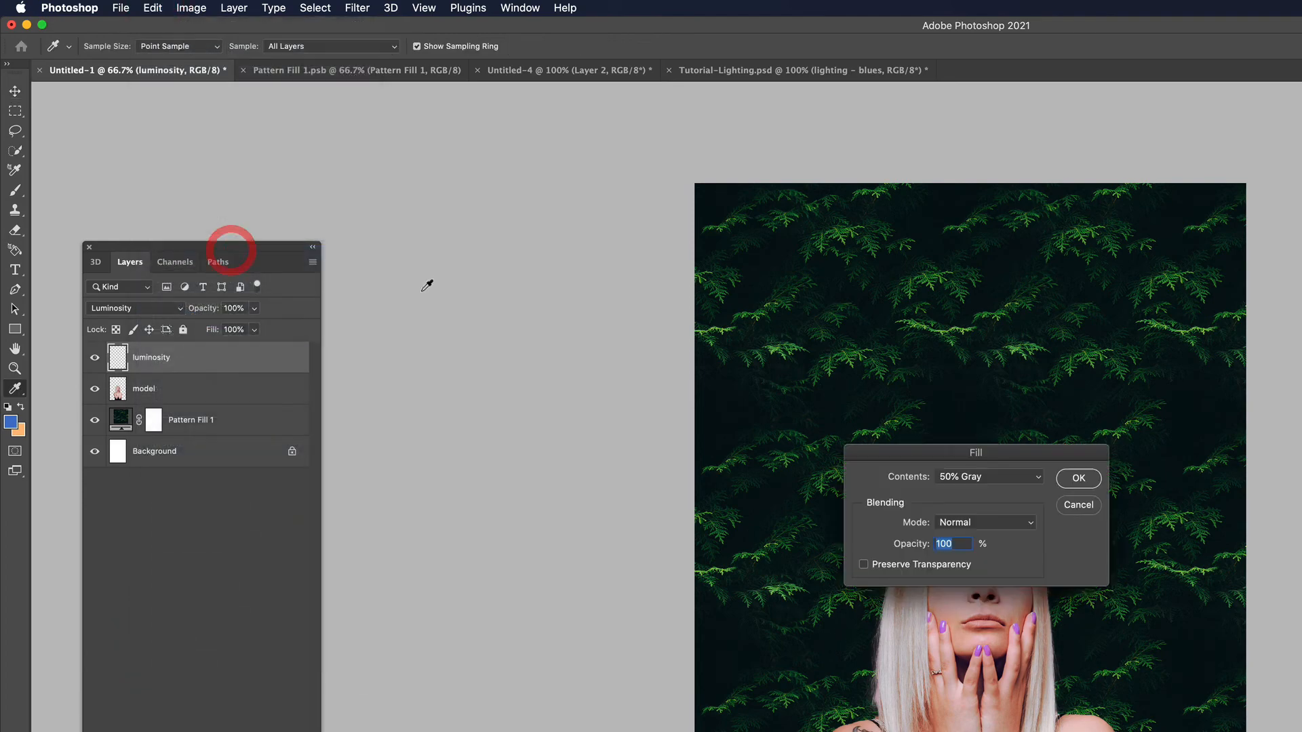
left_click(1078, 479)
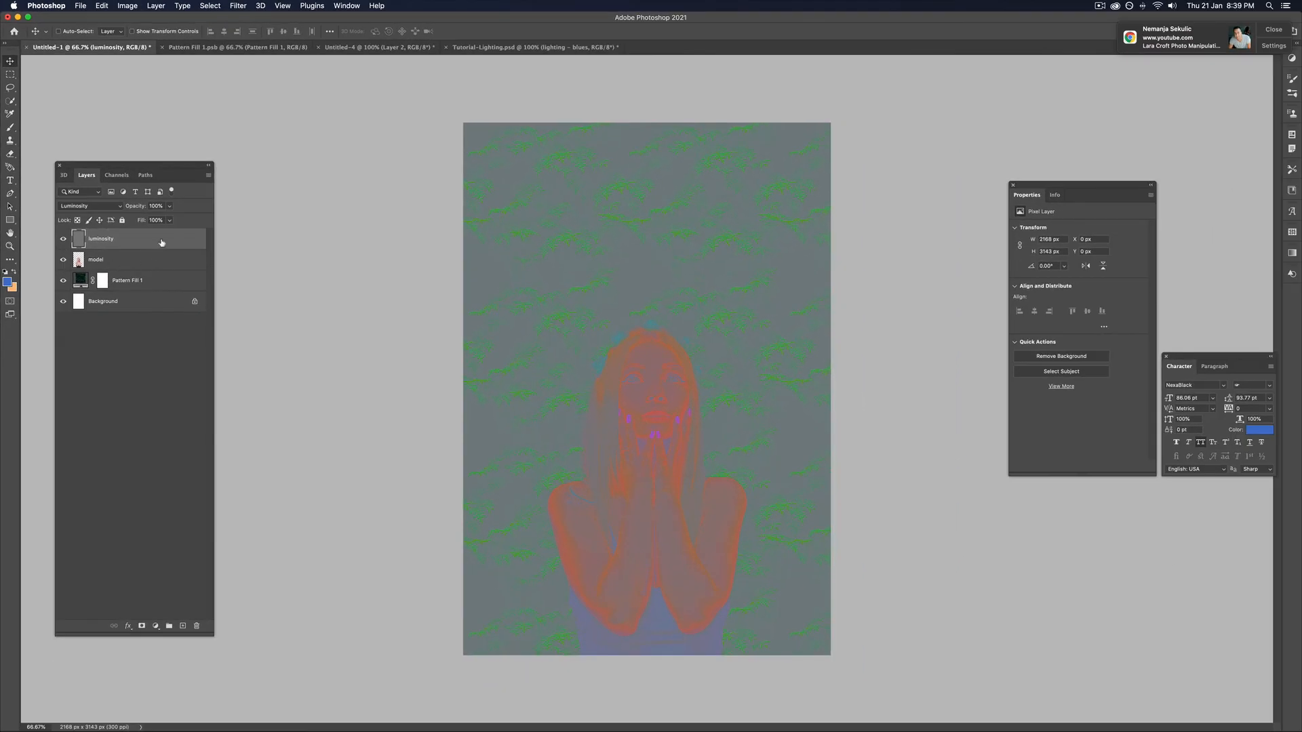
Add a Color Balance adjustment layer above the model layer and clip it to the model.
left_click(139, 261)
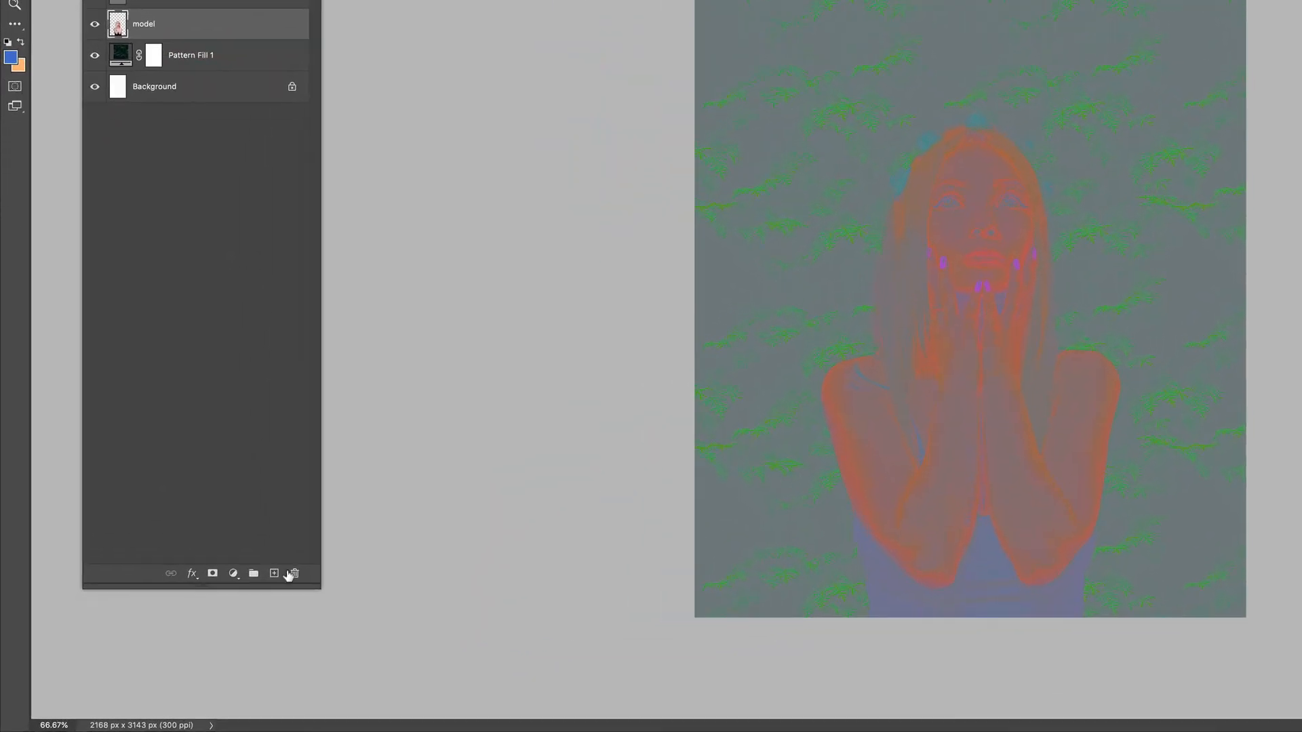
left_click(155, 626)
scroll(288, 639, "down", 5)
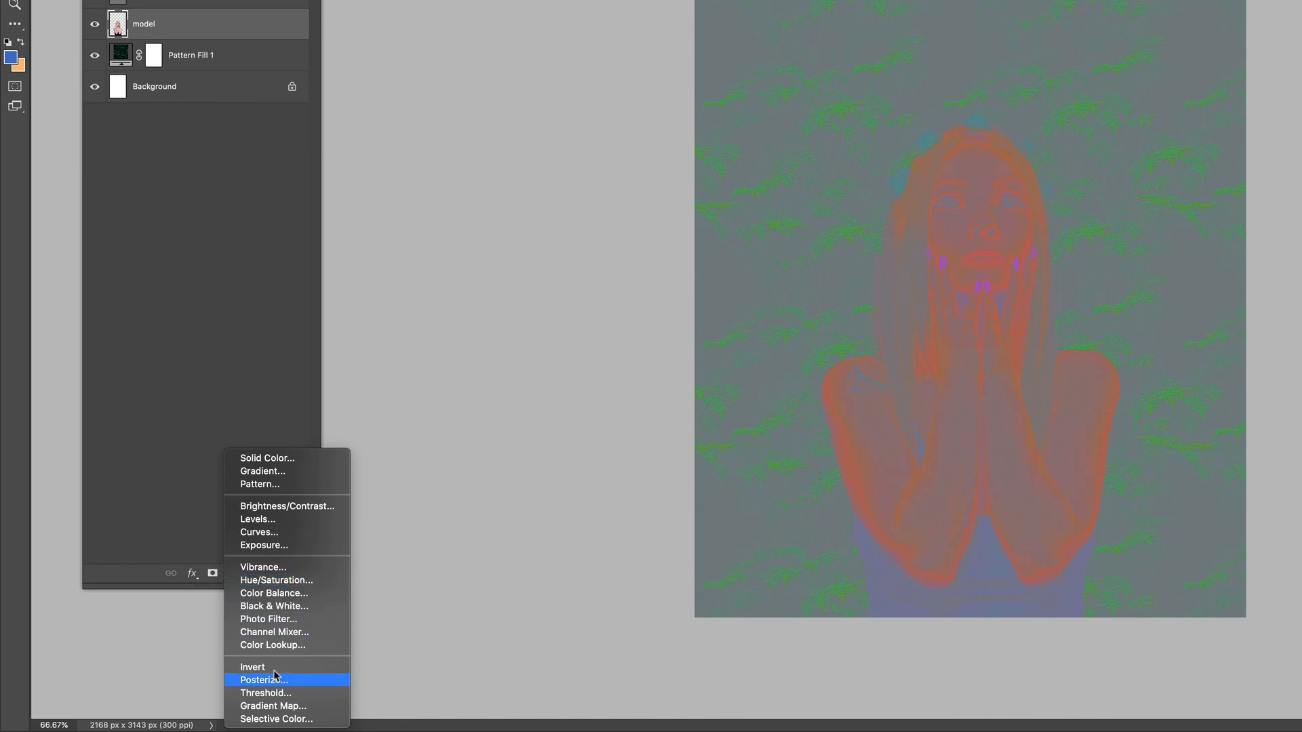
left_click(283, 592)
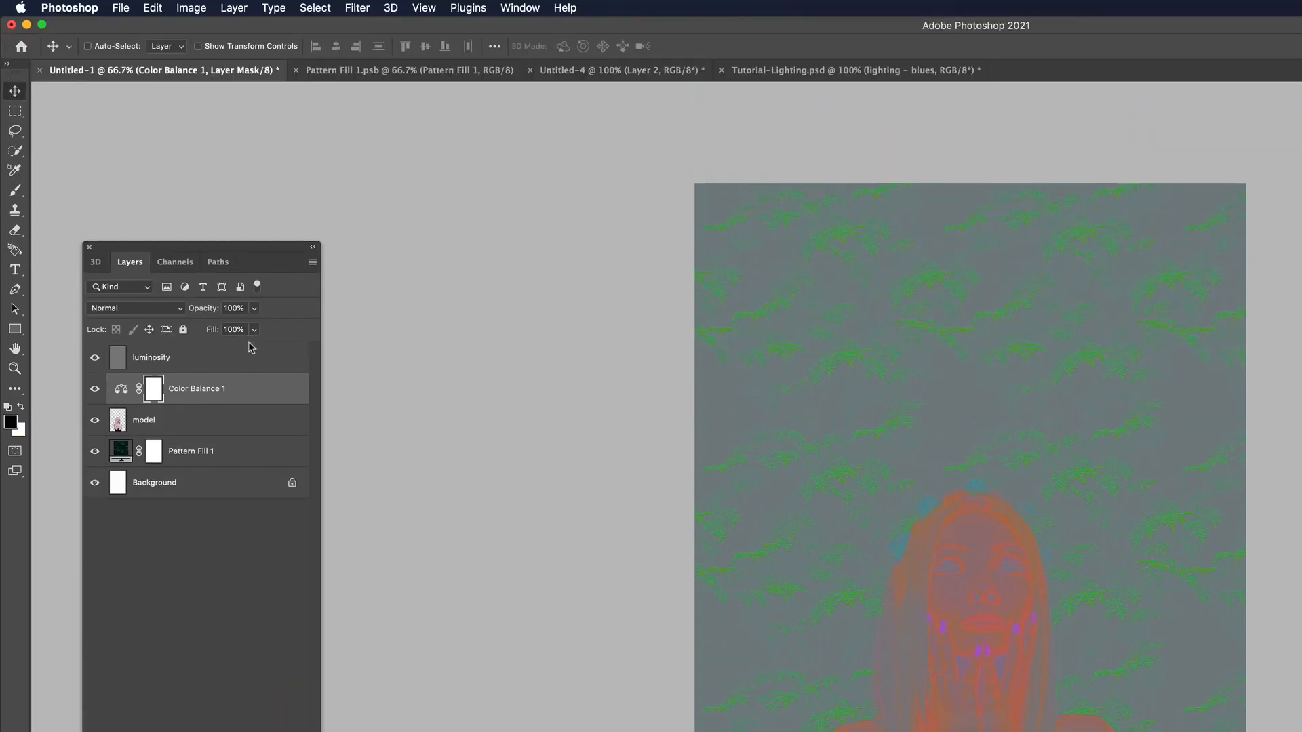
left_click(260, 403, "alt")
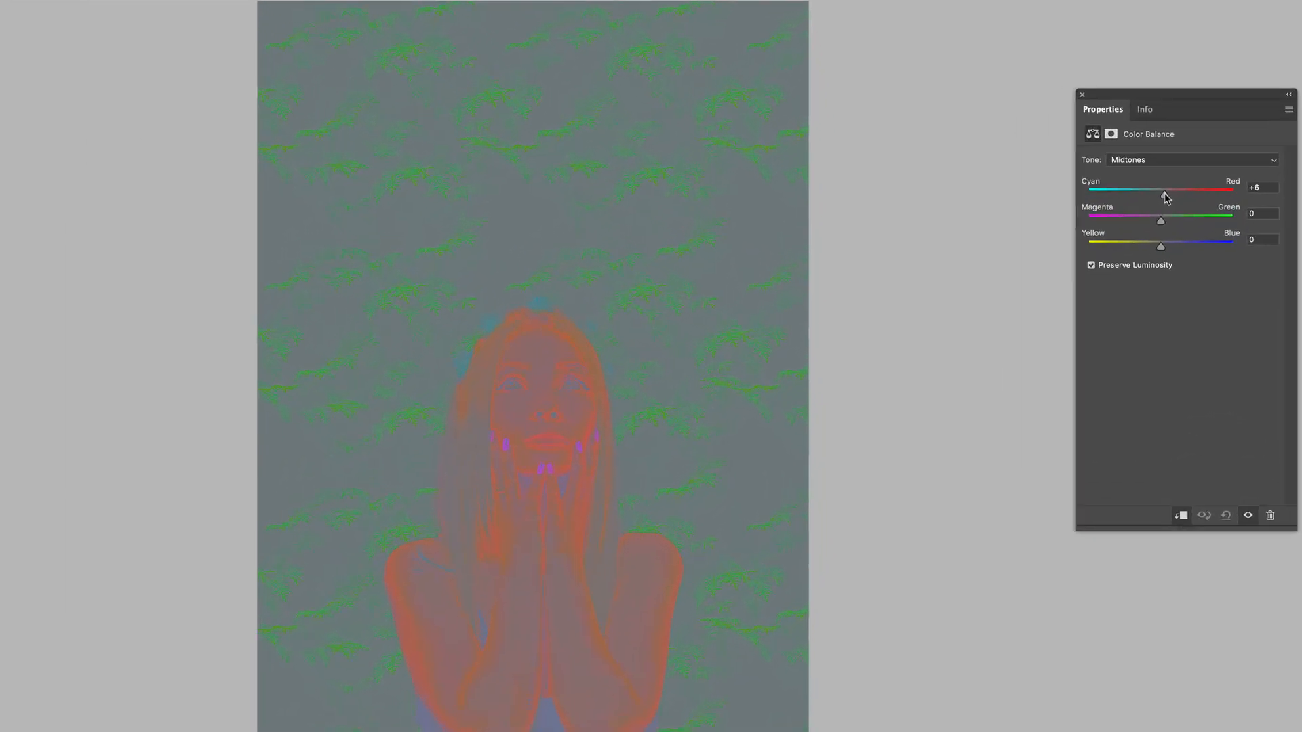
Set the Color Balance midtones to Cyan-Red -36, Magenta-Green +50 and Yellow-Blue -13.
left_click(1068, 251)
left_click_drag(1164, 224, 1150, 249)
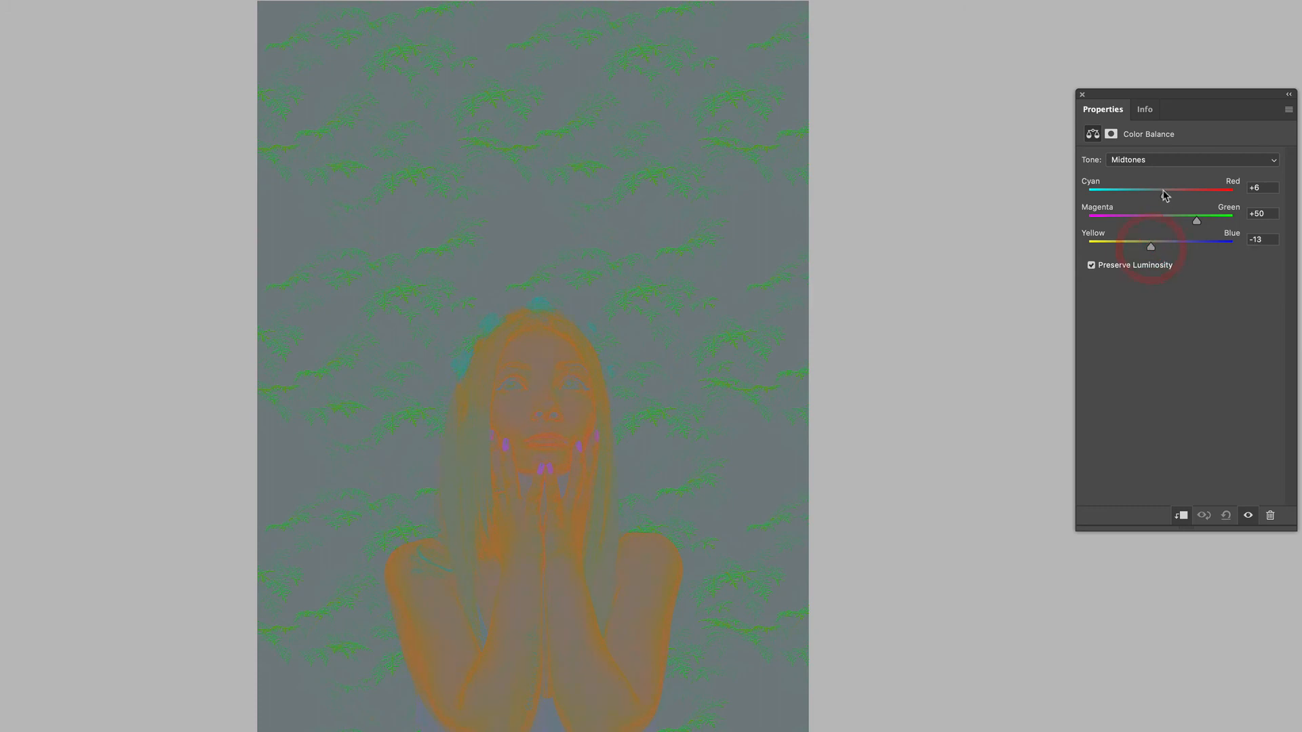
left_click_drag(1165, 196, 1137, 200)
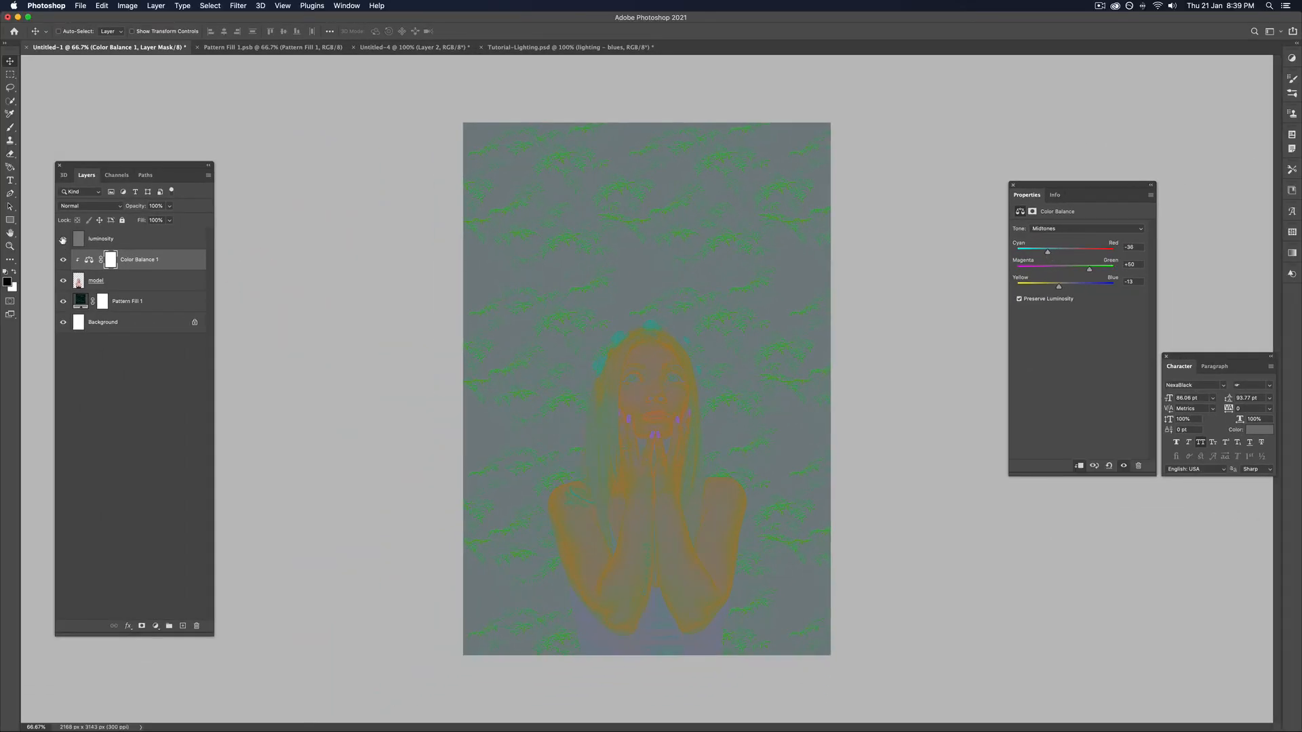
Hide the luminosity layer and toggle the Color Balance adjustment off and on to compare the model's colors.
left_click(63, 240)
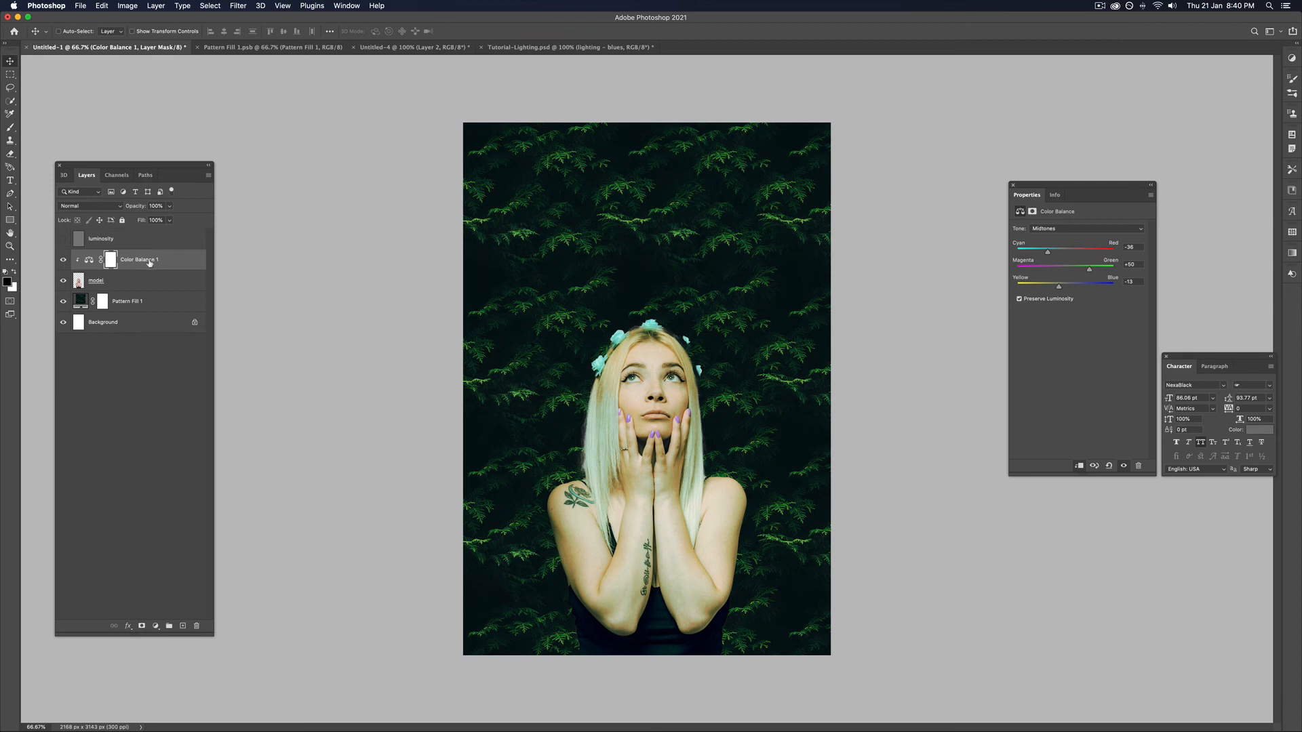
left_click(63, 261)
left_click(63, 260)
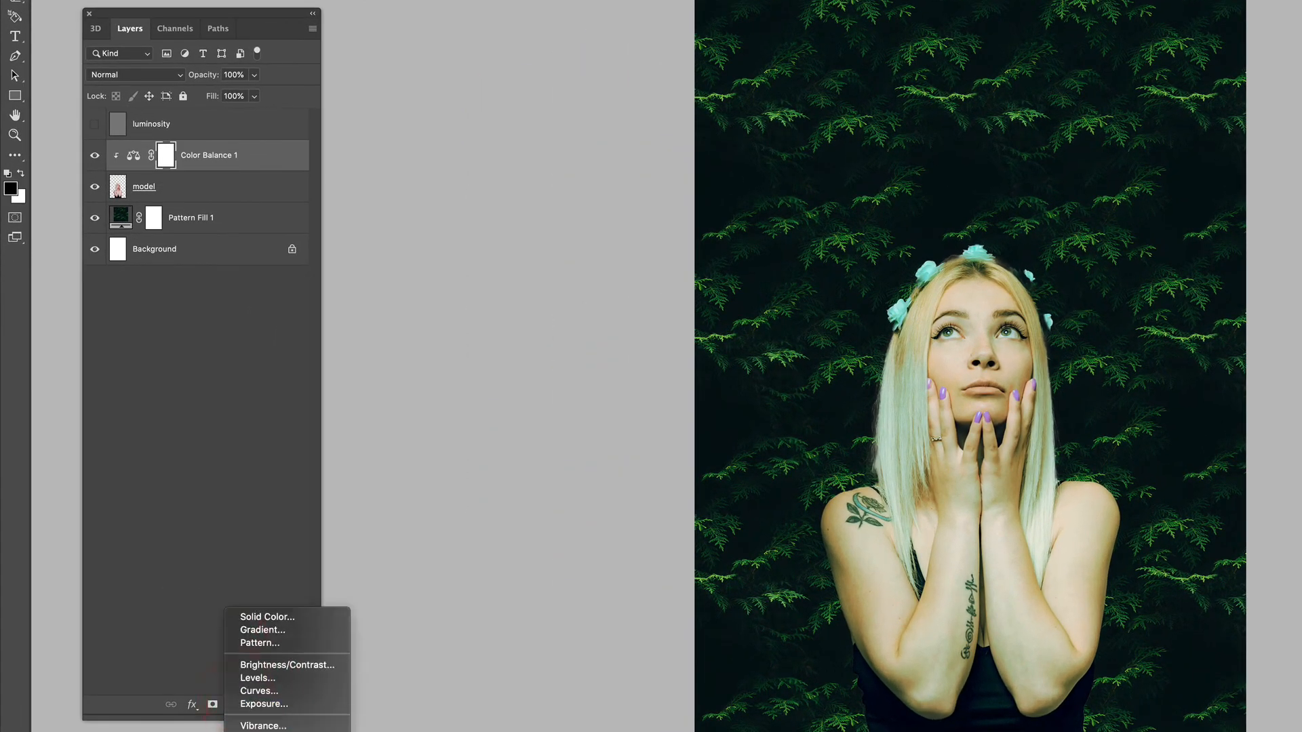
Add a Curves adjustment clipped to the model and pull the midpoint of the RGB curve down to darken her.
left_click(290, 692)
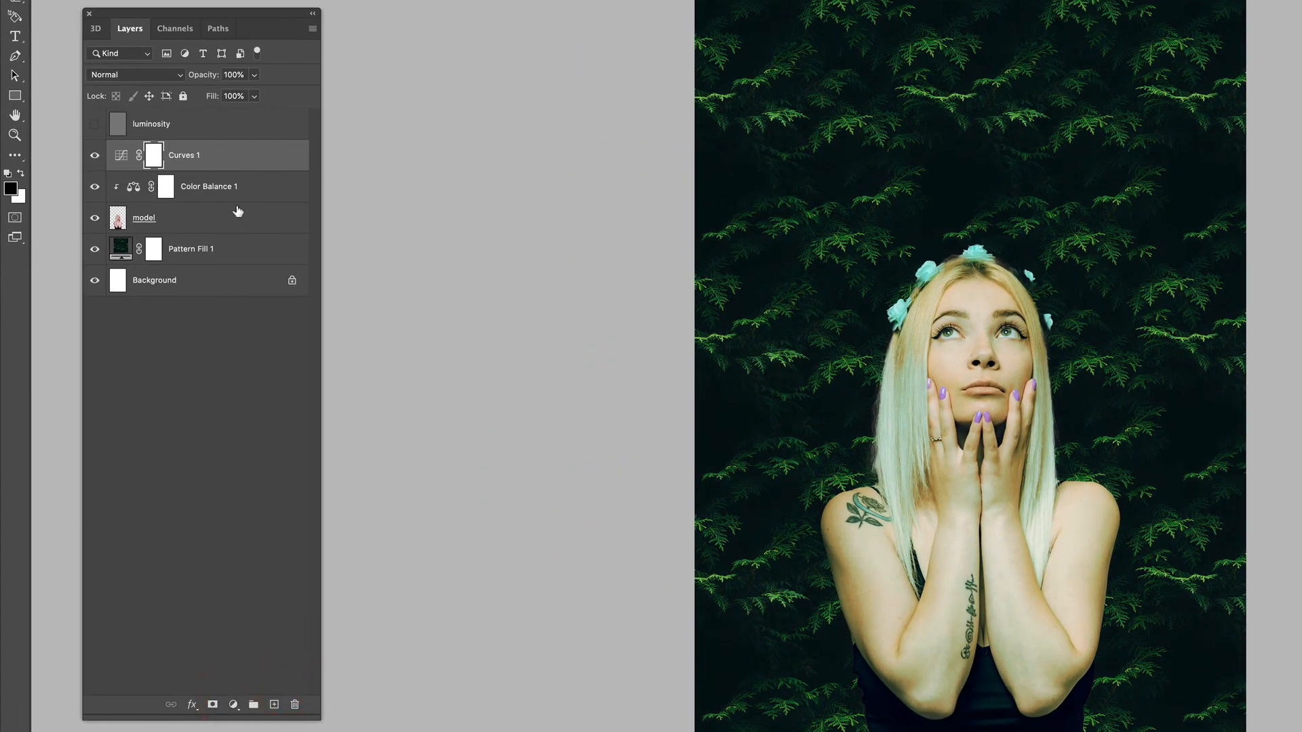
left_click(241, 164, "alt")
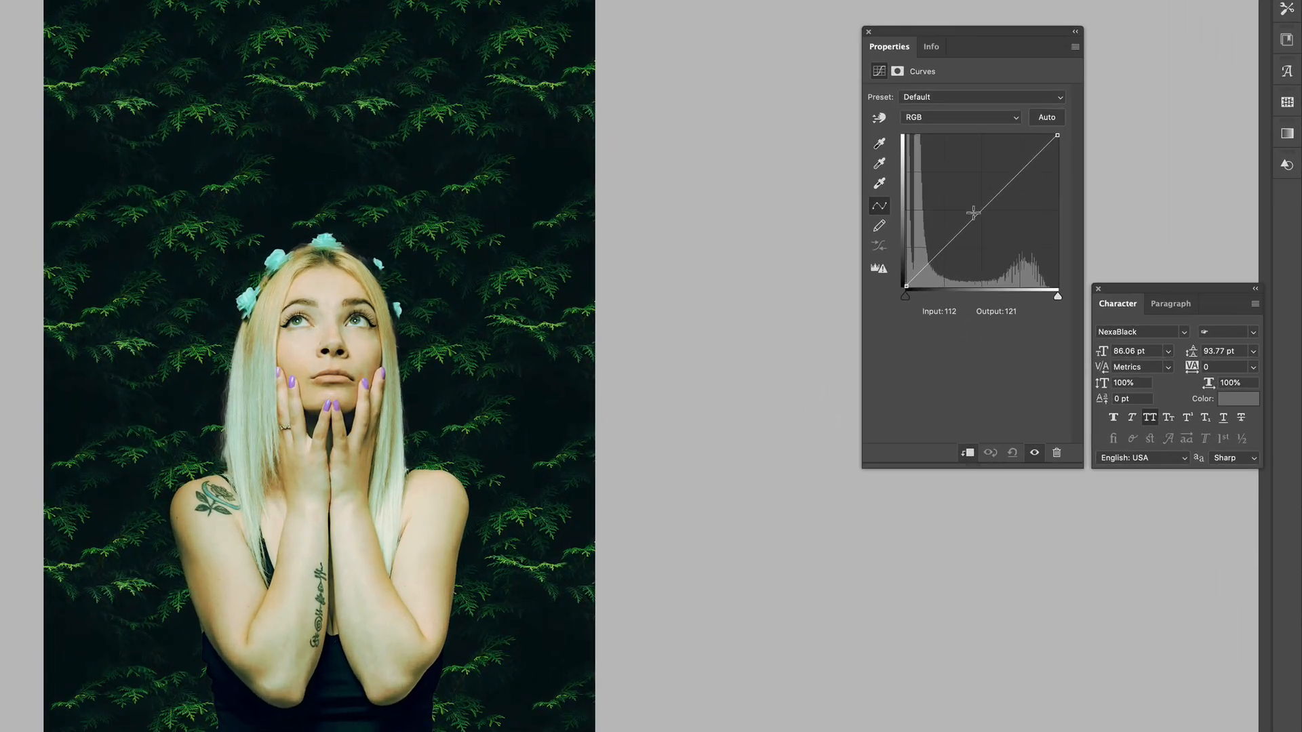
left_click_drag(975, 215, 988, 240)
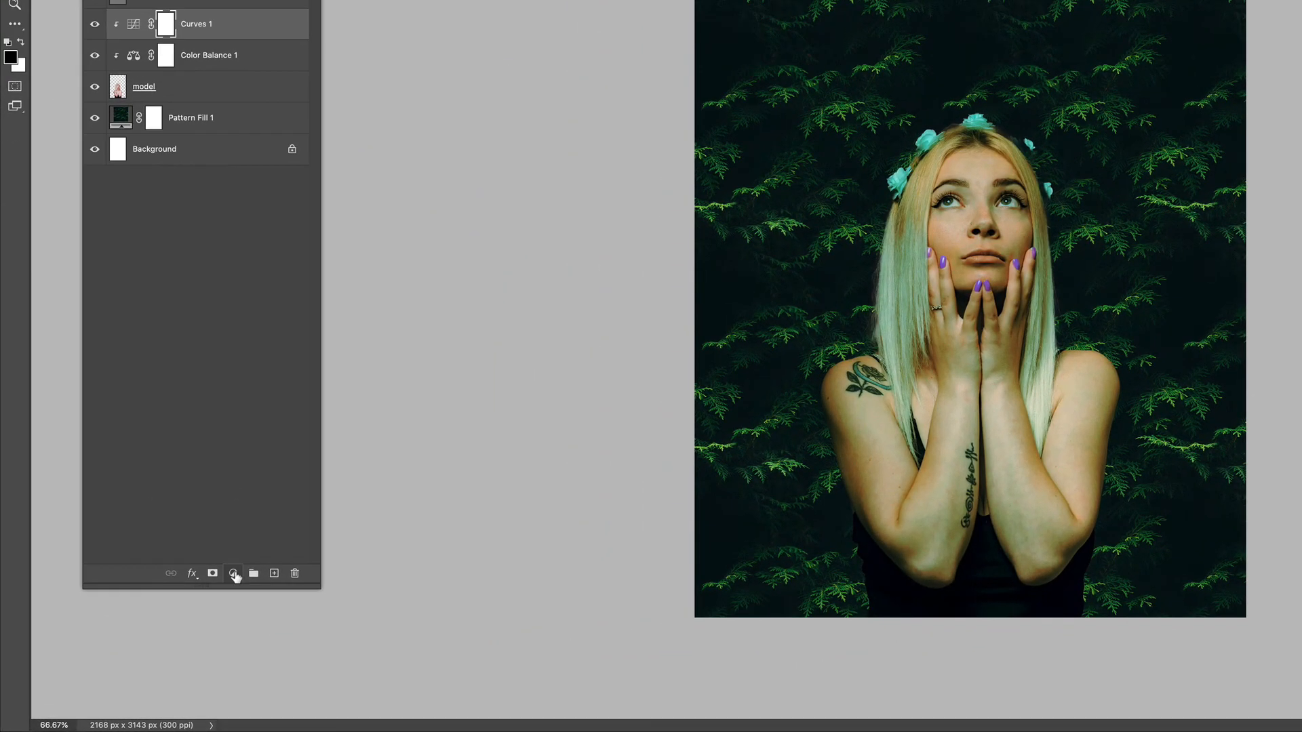
Add an Exposure adjustment clipped to the model and set its exposure to -0.41.
left_click(235, 576)
left_click(299, 675)
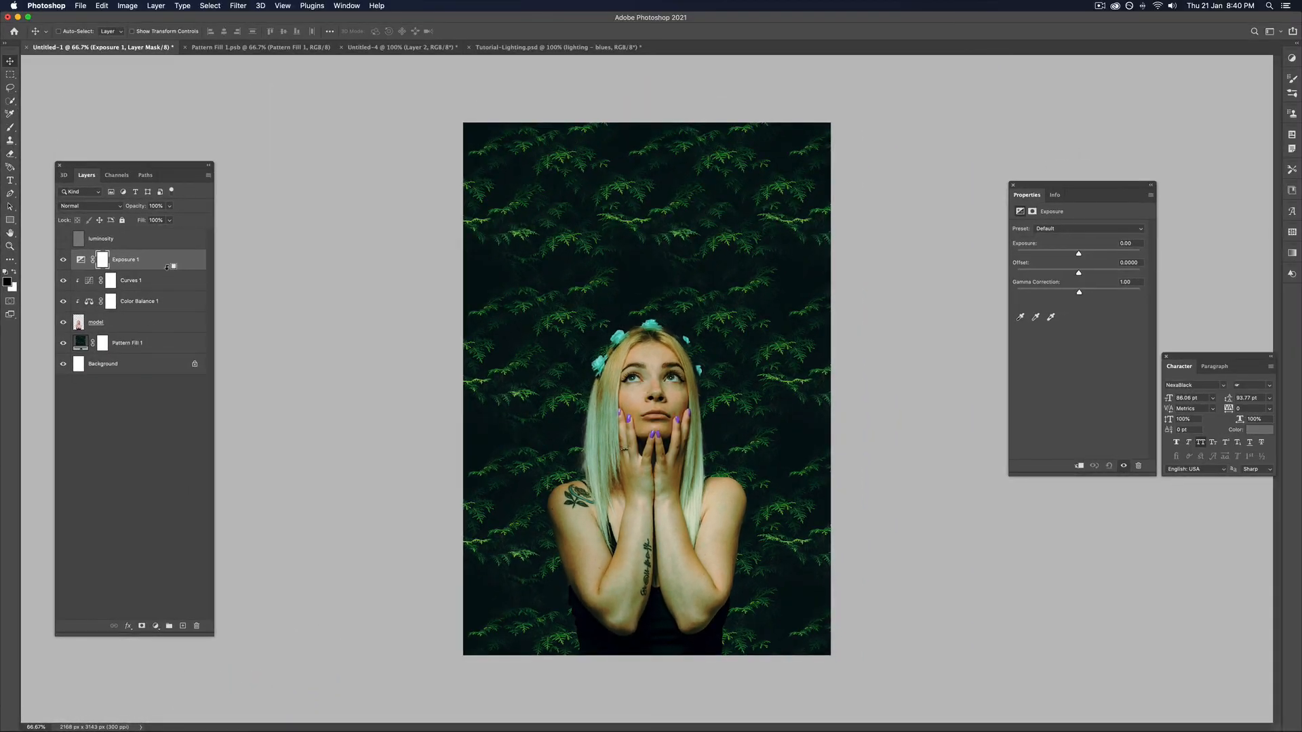
left_click(167, 267, "alt")
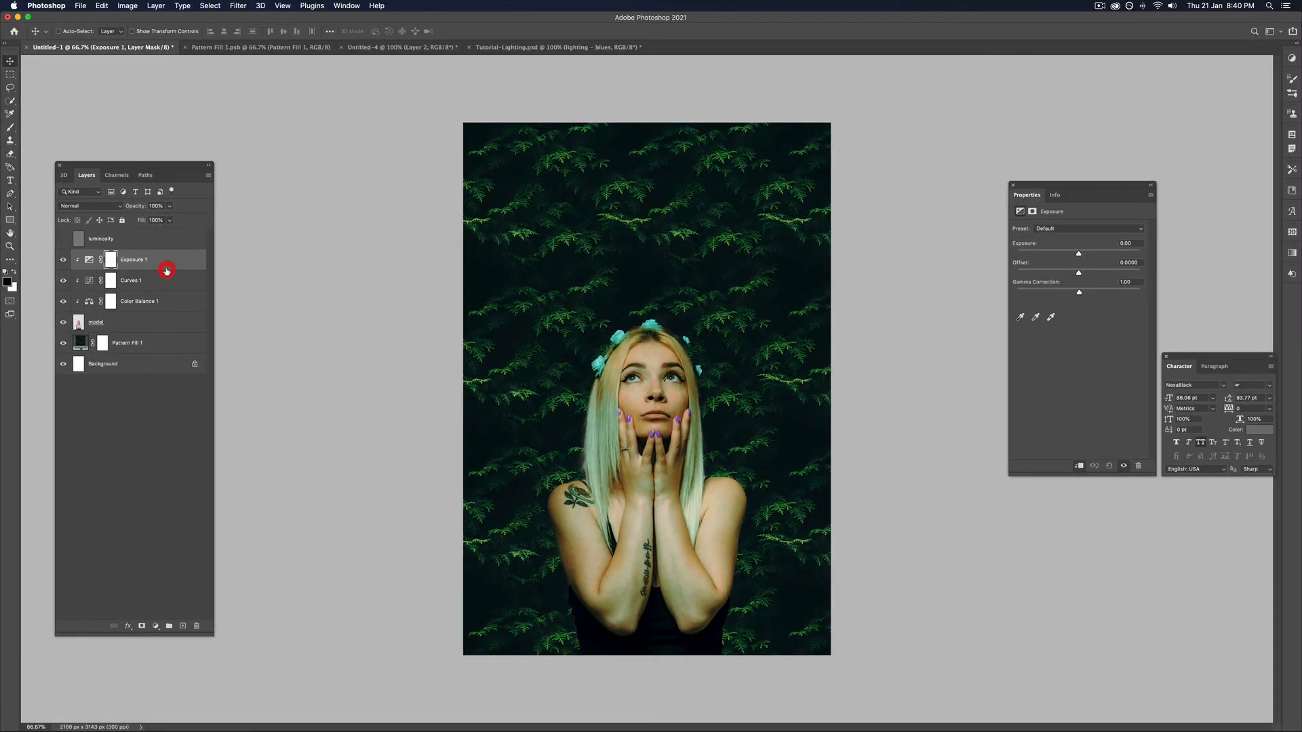
left_click(168, 259)
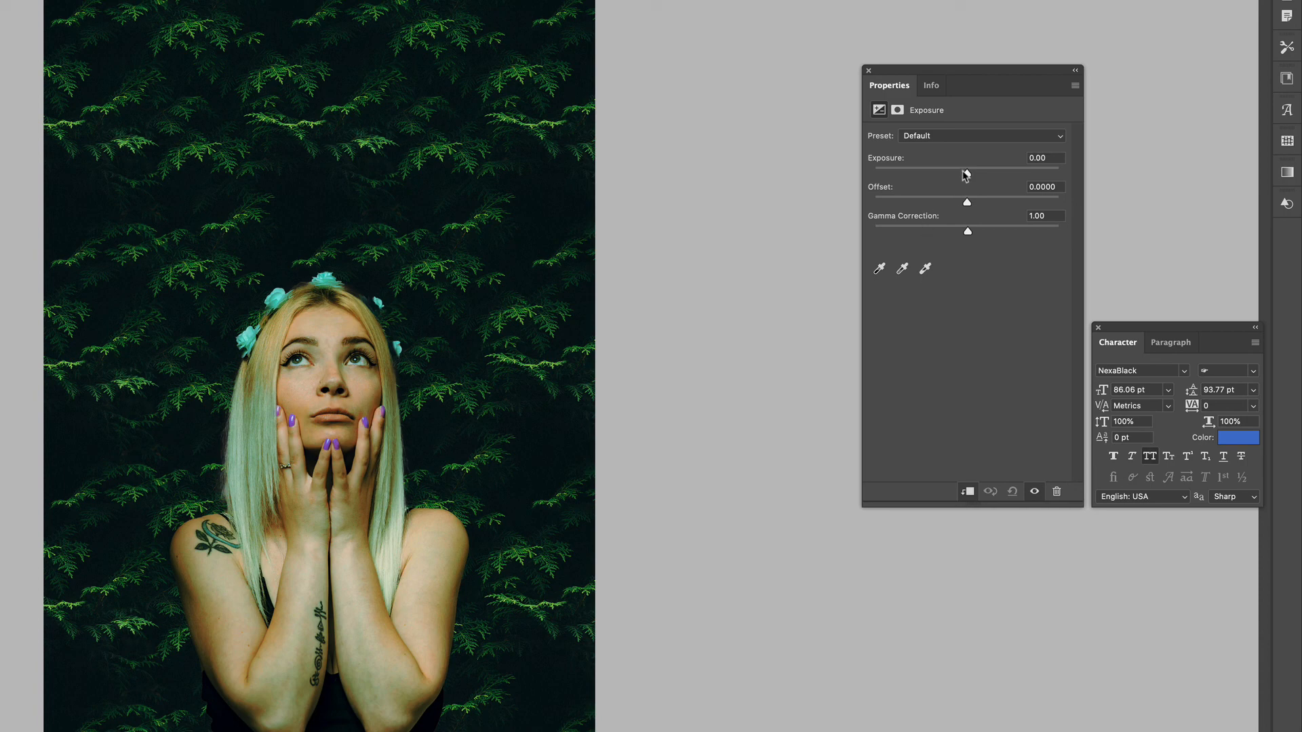
left_click_drag(965, 175, 962, 179)
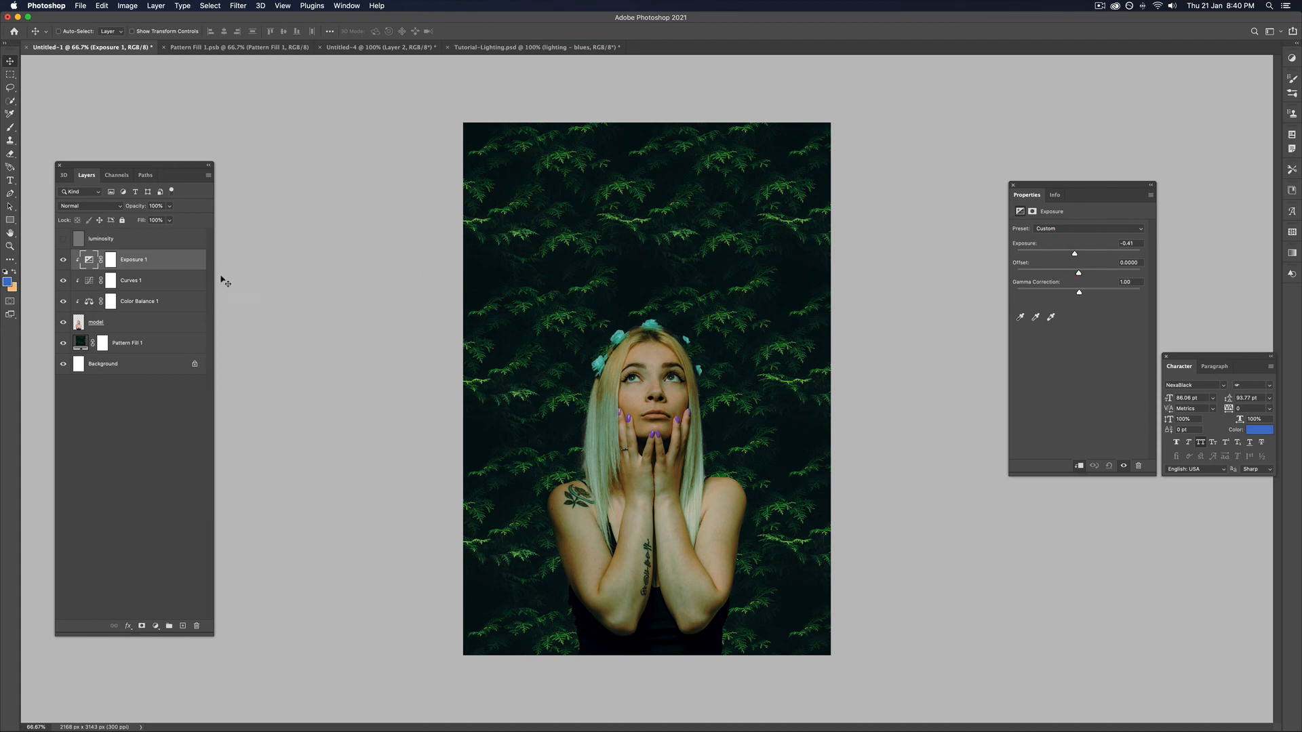
Hide the Exposure, Curves and Color Balance adjustments and show them again to compare the model before and after.
left_click(173, 303, "shift")
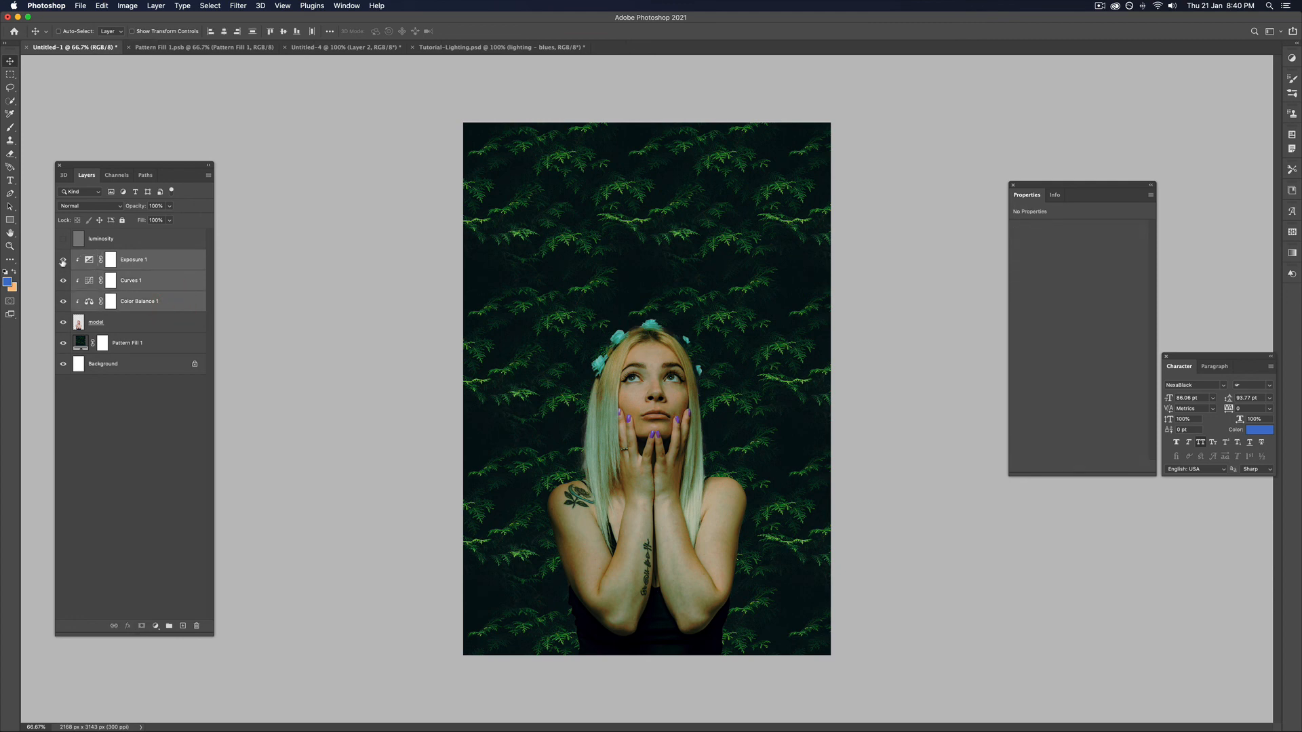
left_click(63, 259)
left_click(62, 280)
left_click(62, 301)
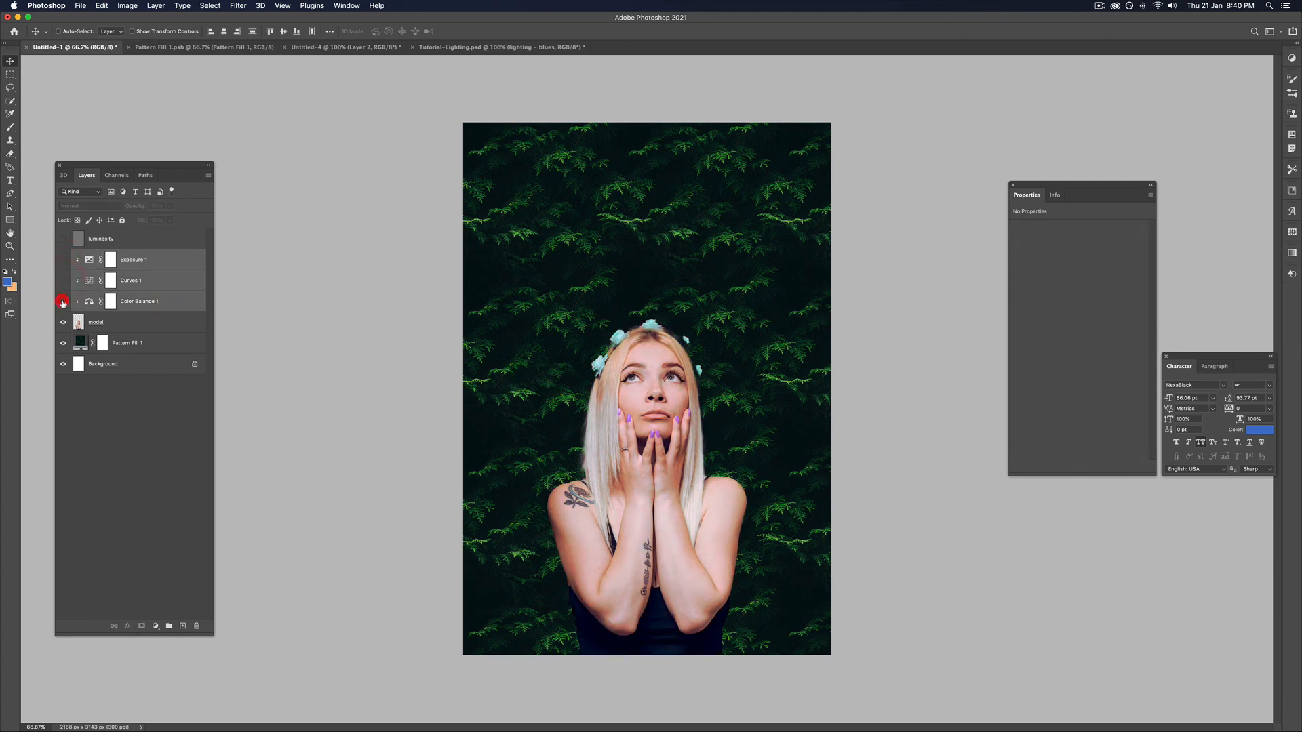
left_click(62, 301)
left_click(62, 280)
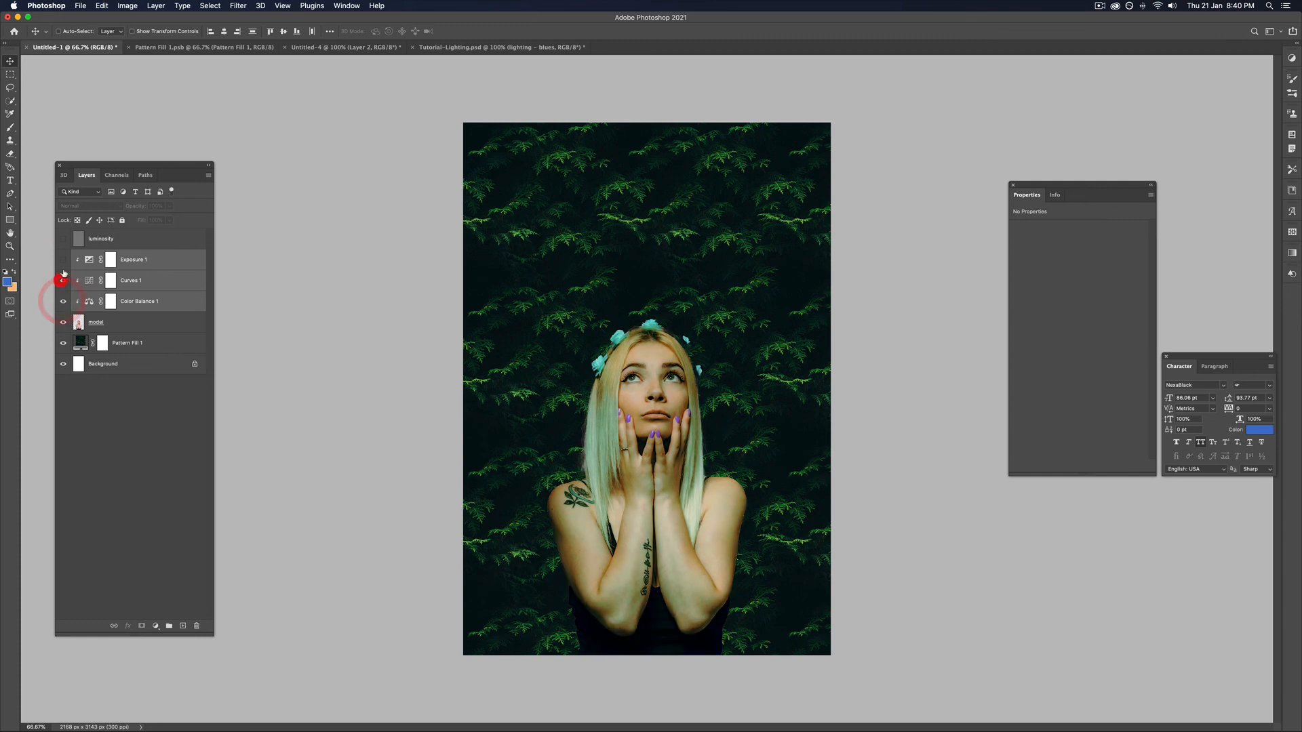
left_click(63, 260)
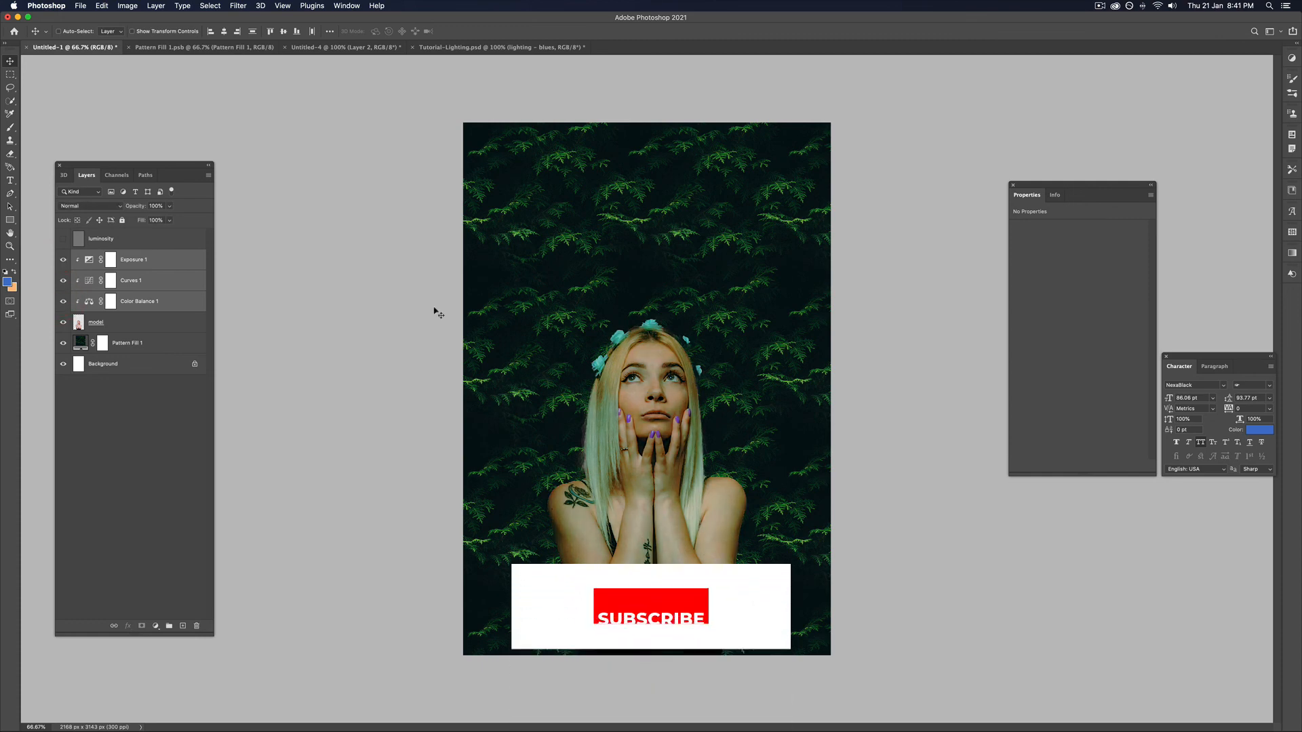